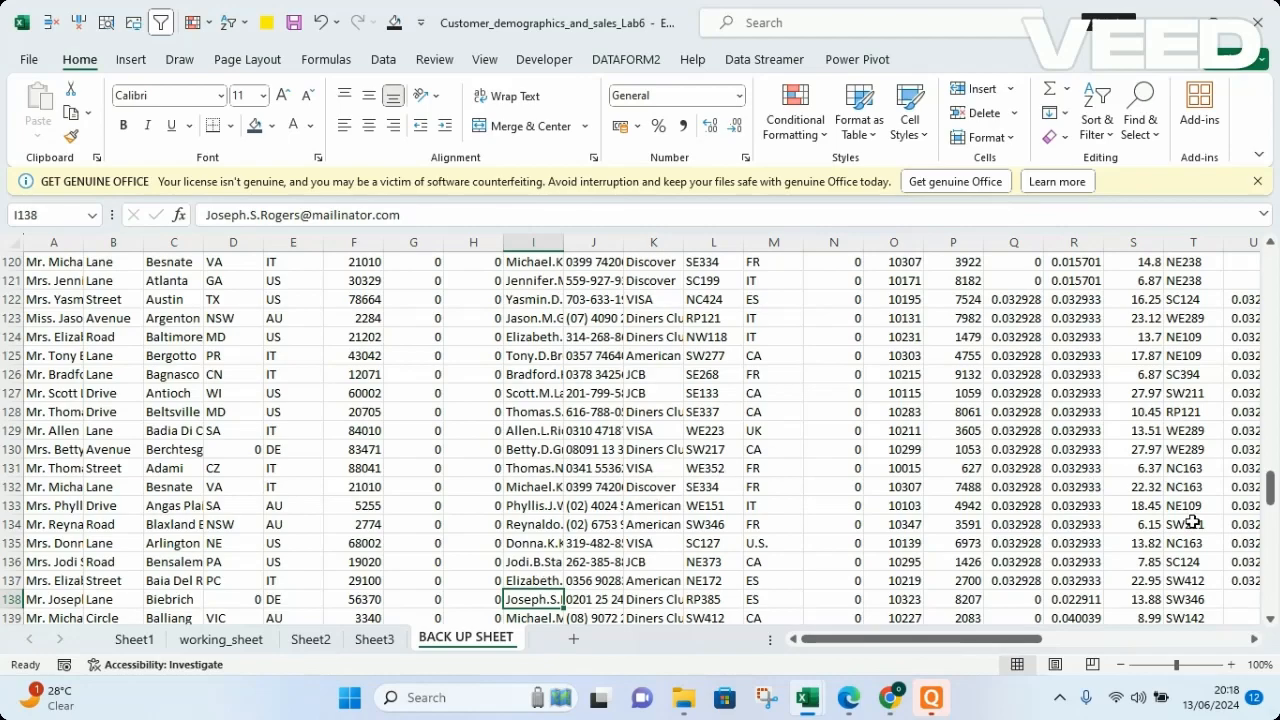
# Autofit the Cust_Name column on BACK UP SHEET to its contents.
pyautogui.moveTo(1272, 487); pyautogui.dragTo(1264, 262)
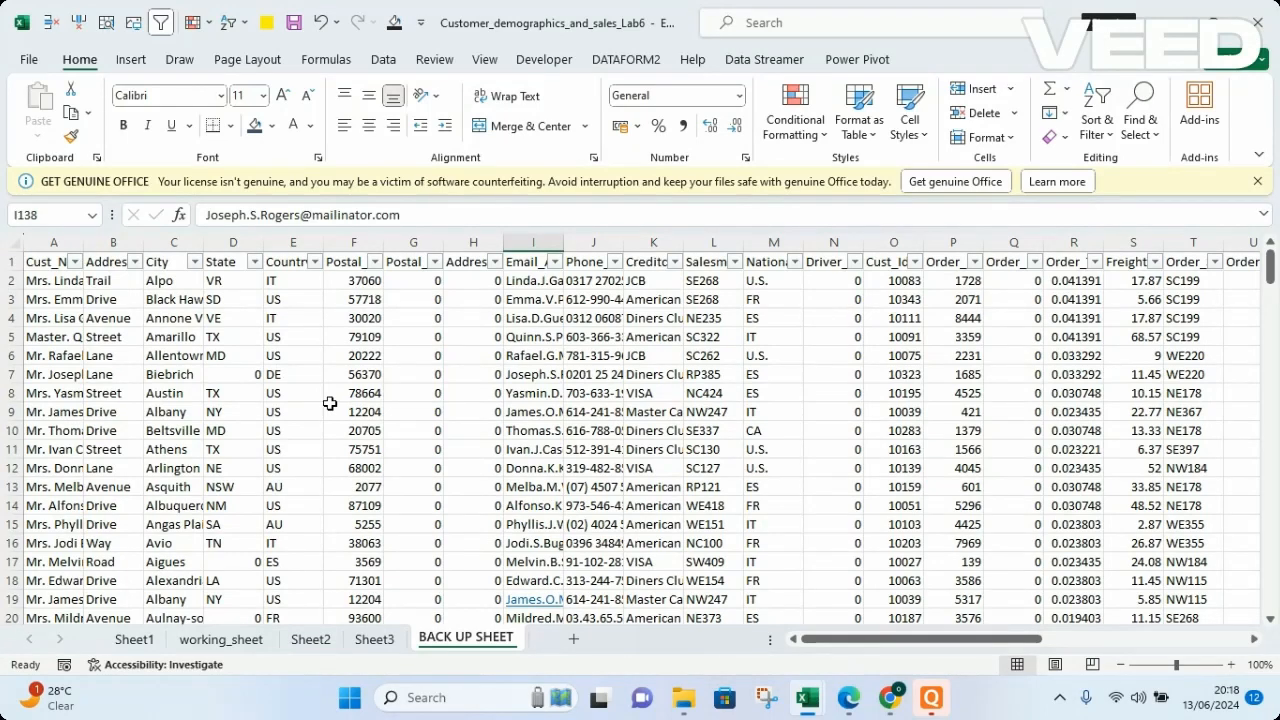
pyautogui.doubleClick(84, 245)
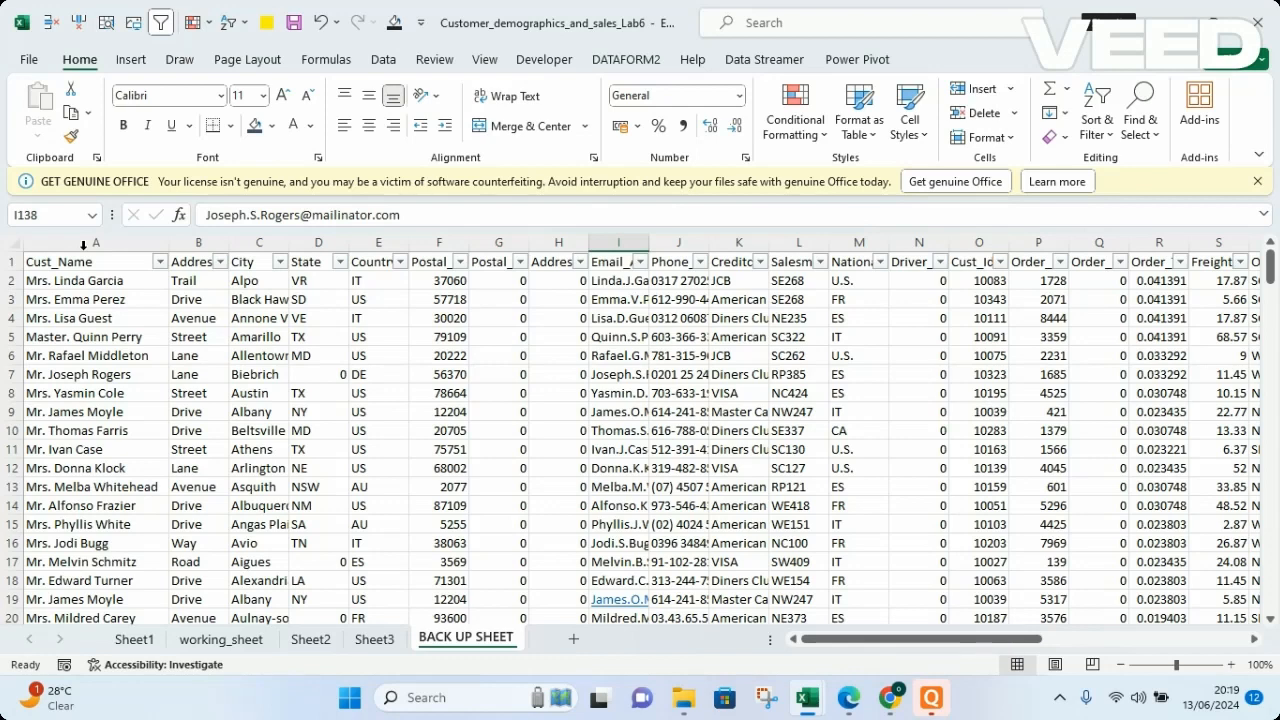
# Go to working_sheet and find all cells in the workbook that contain the customer's surname.
pyautogui.click(219, 645)
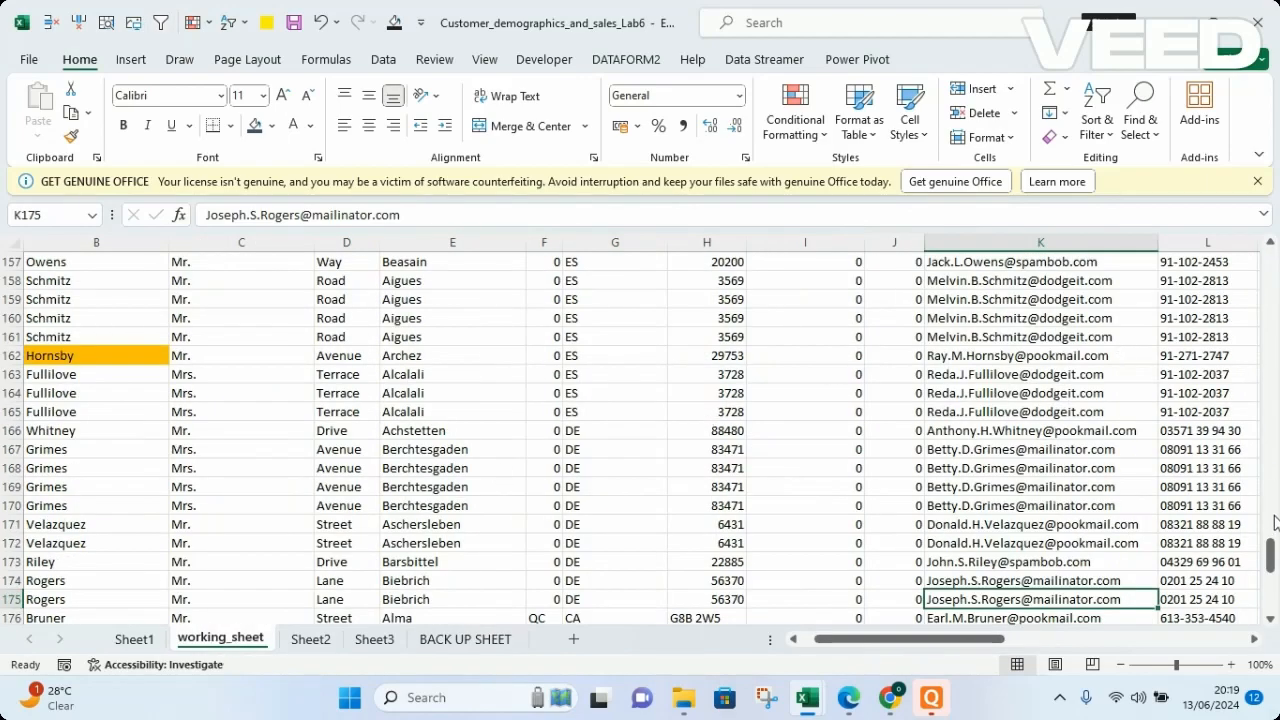
pyautogui.moveTo(1271, 560); pyautogui.dragTo(1276, 260)
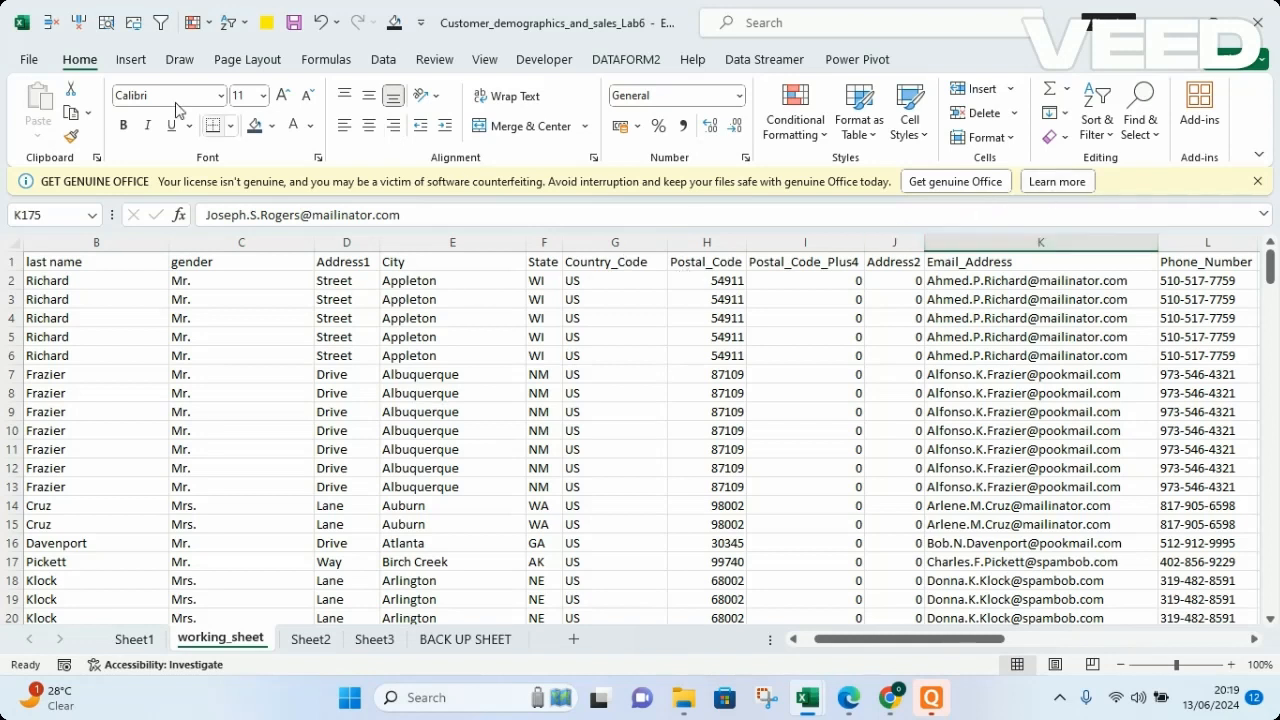
pyautogui.click(1146, 116)
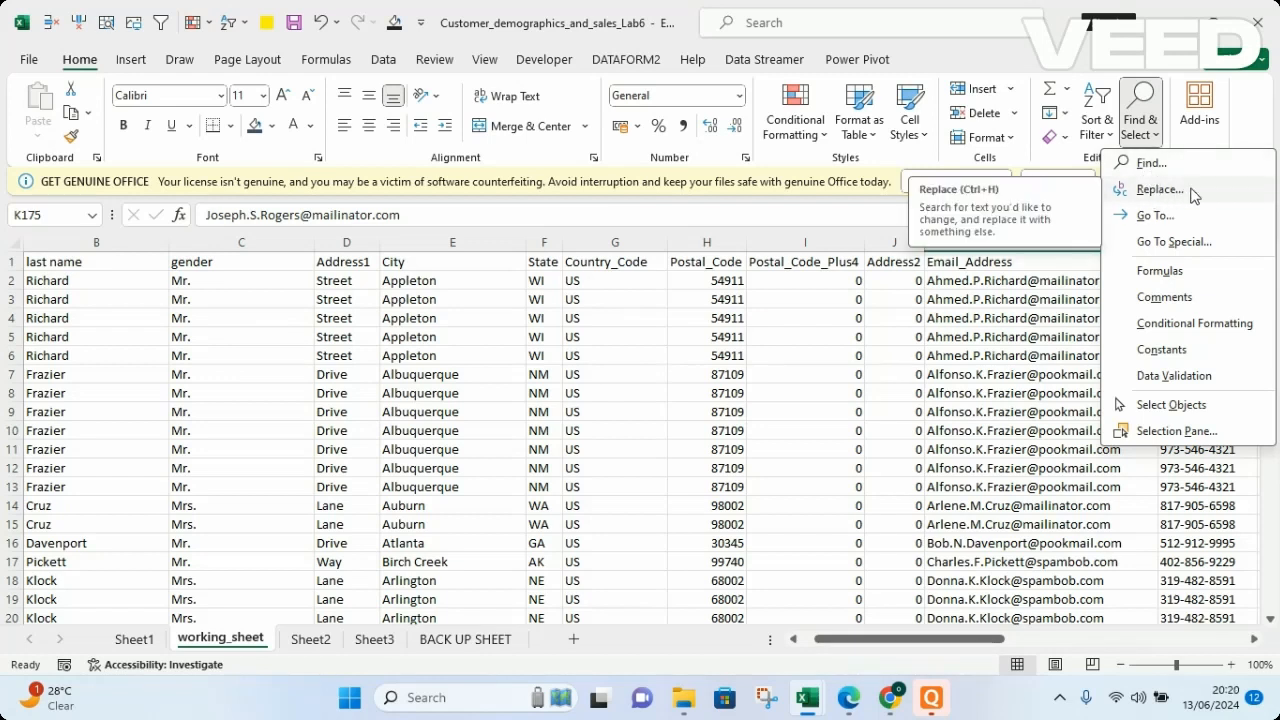
pyautogui.click(1148, 164)
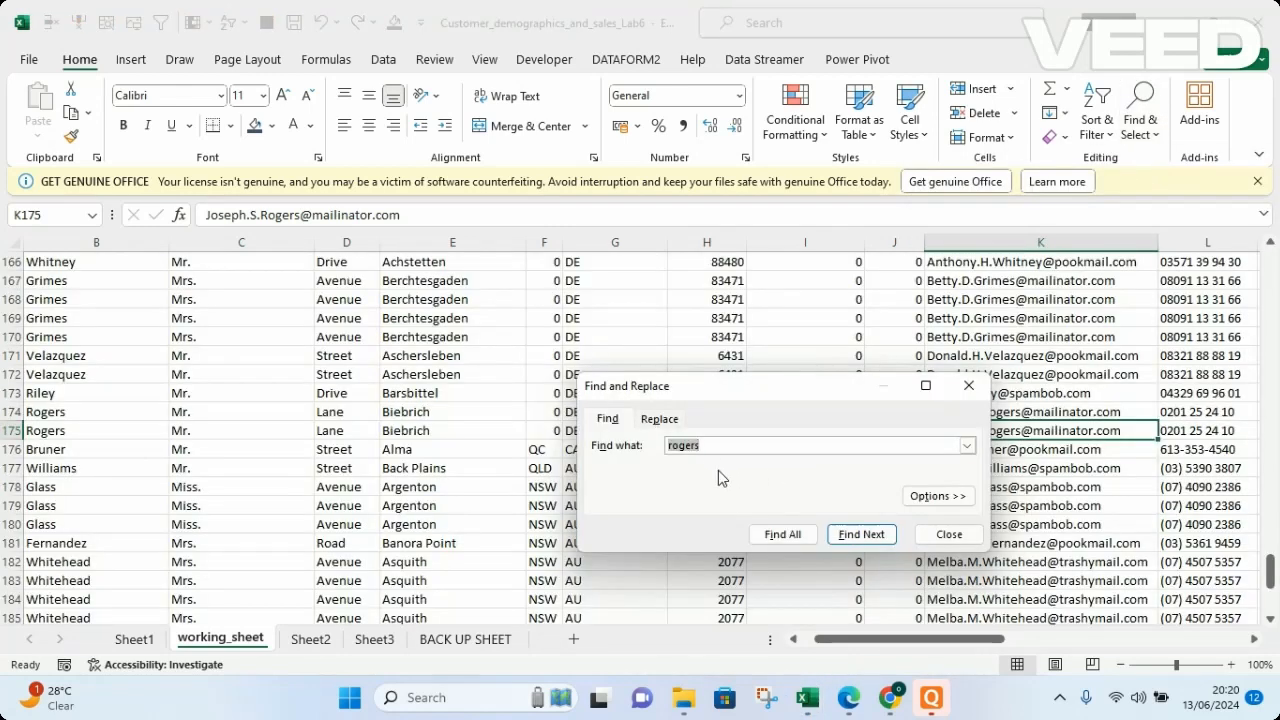
pyautogui.click(773, 449)
pyautogui.press('BackSpace')
pyautogui.write('rogers')
pyautogui.click(788, 538)
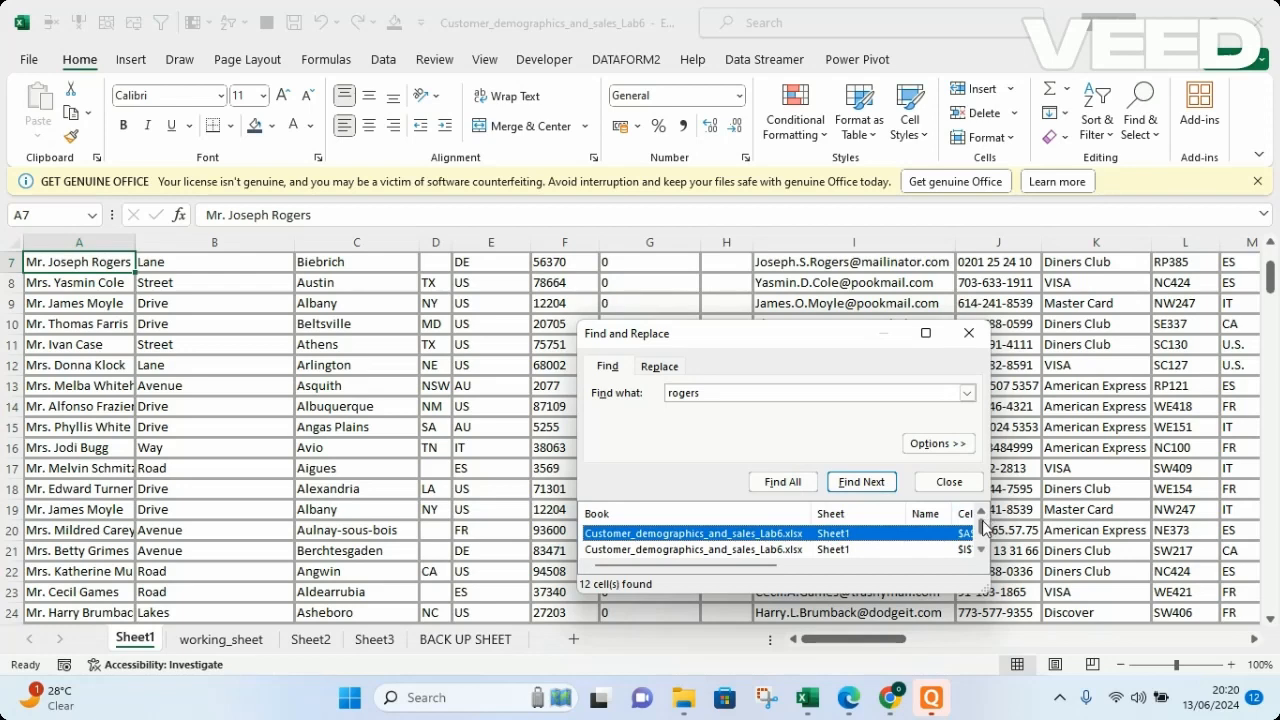
# Step through the search results to examine each matching cell across the workbook's sheets, and close the search.
pyautogui.moveTo(979, 528)
pyautogui.mouseDown()
pyautogui.moveTo(980, 550)
pyautogui.moveTo(979, 528)
pyautogui.mouseUp()
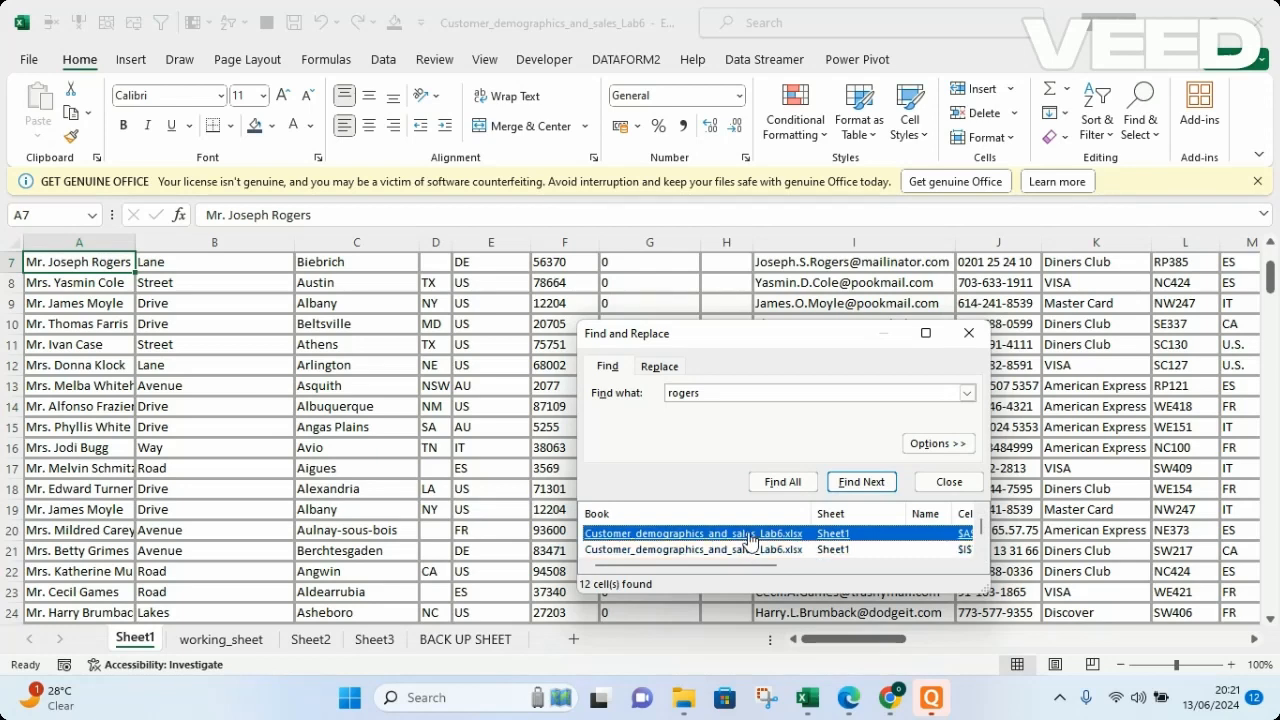
pyautogui.press('Down')
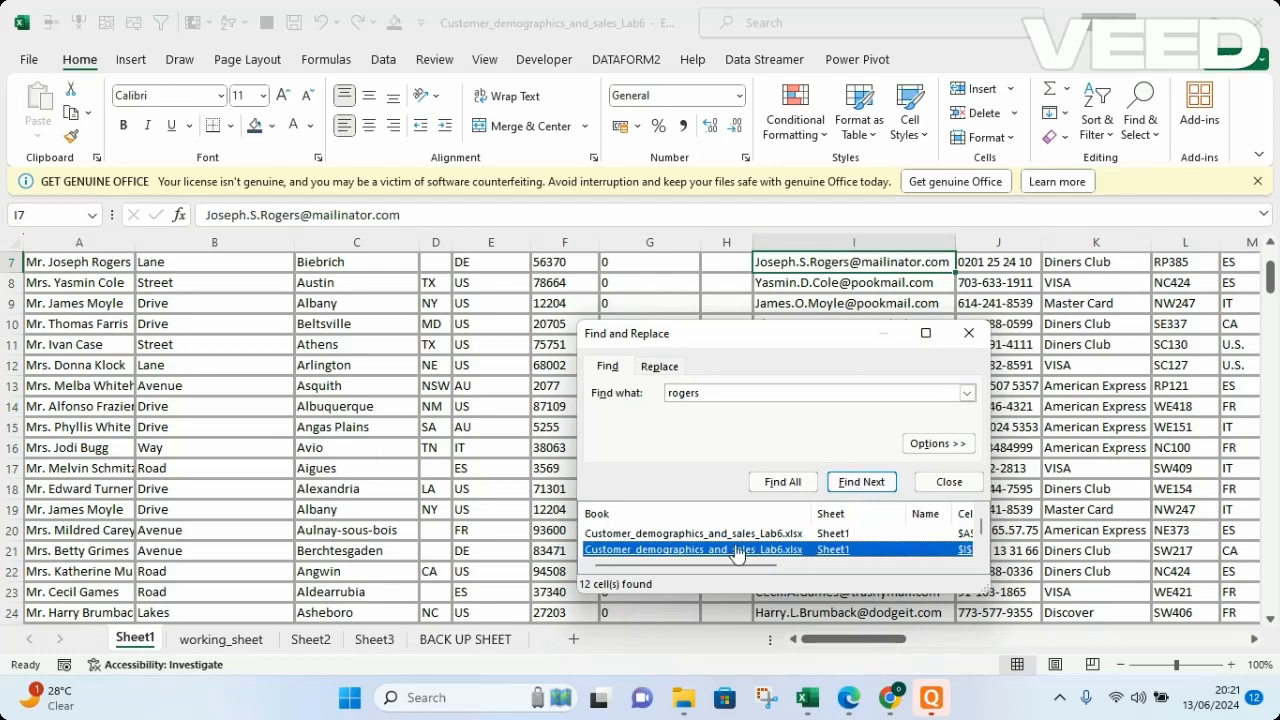
pyautogui.press('Down')
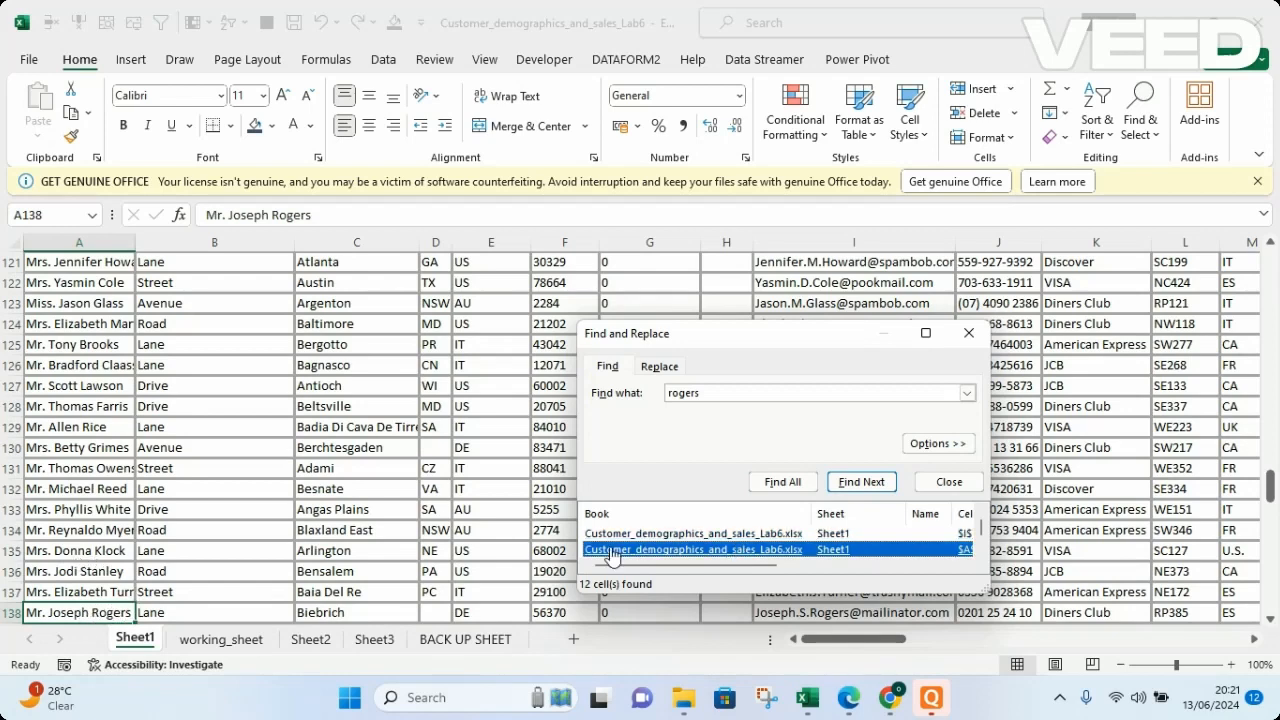
pyautogui.press('Down')
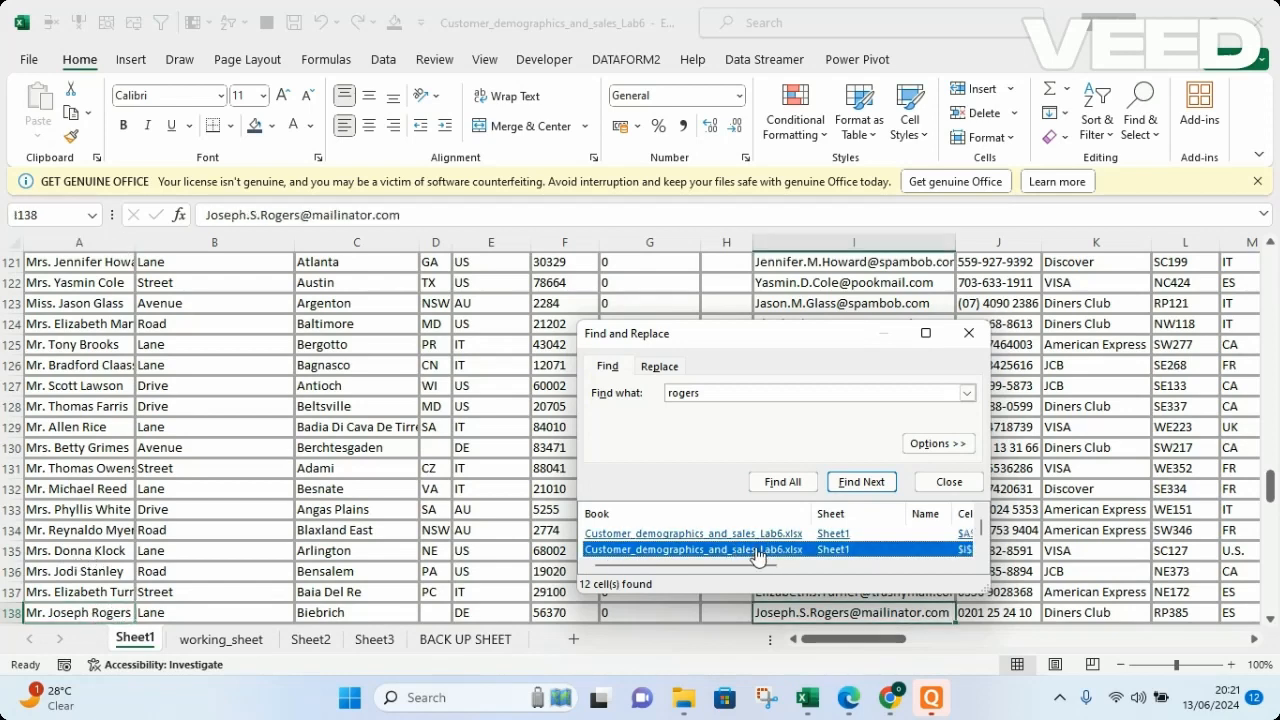
pyautogui.press('Down')
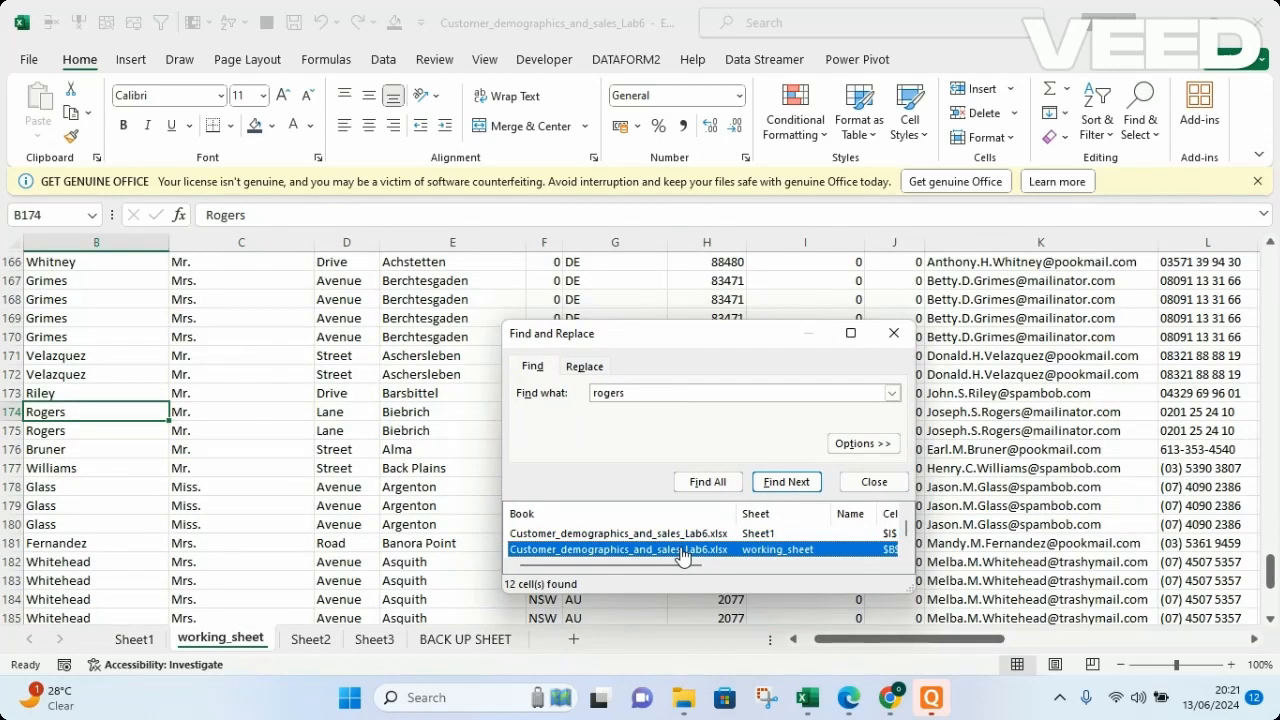
pyautogui.press('Up')
pyautogui.press('Down')
pyautogui.click(717, 551)
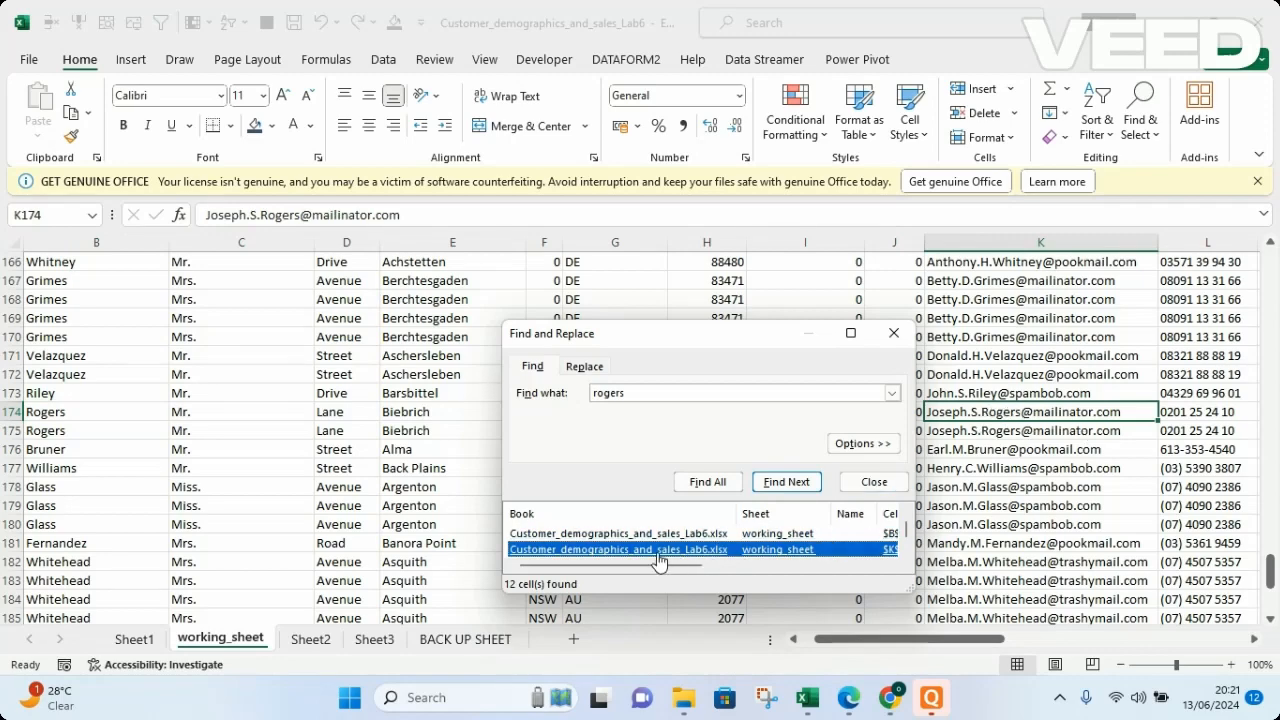
pyautogui.press('Down')
pyautogui.press('Down')
pyautogui.press('Down')
pyautogui.press('Down')
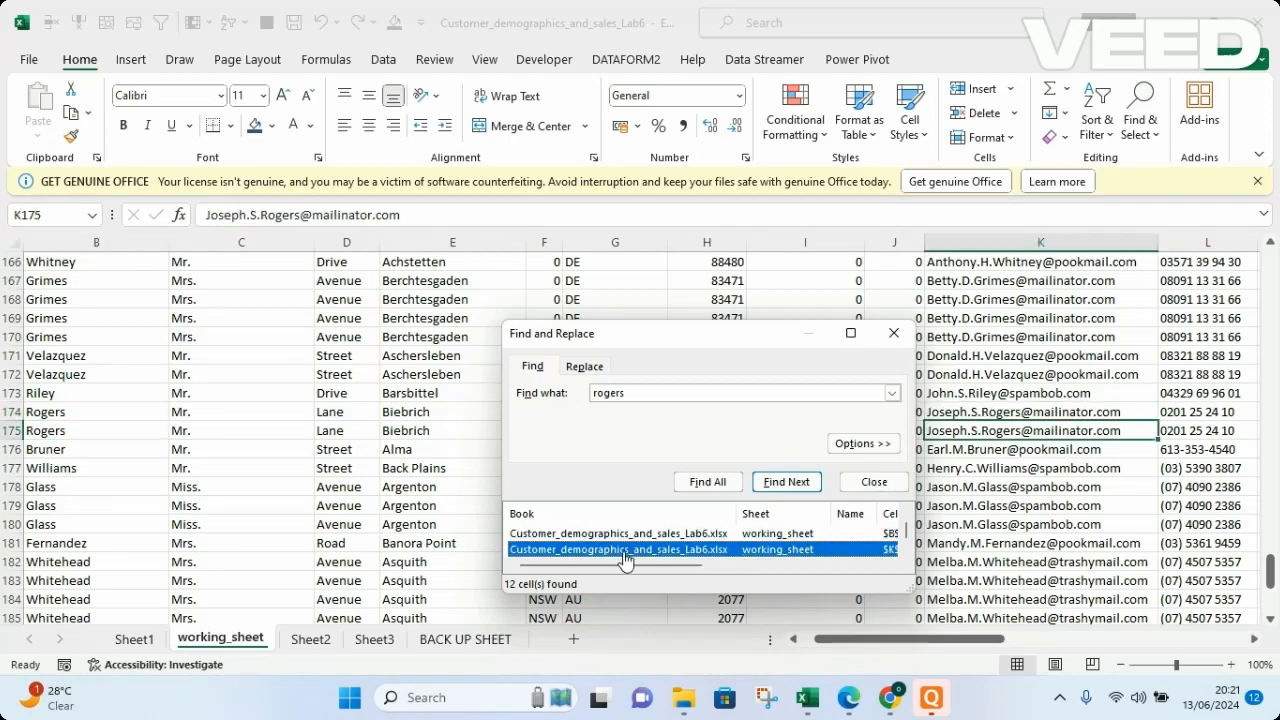
pyautogui.press('Down')
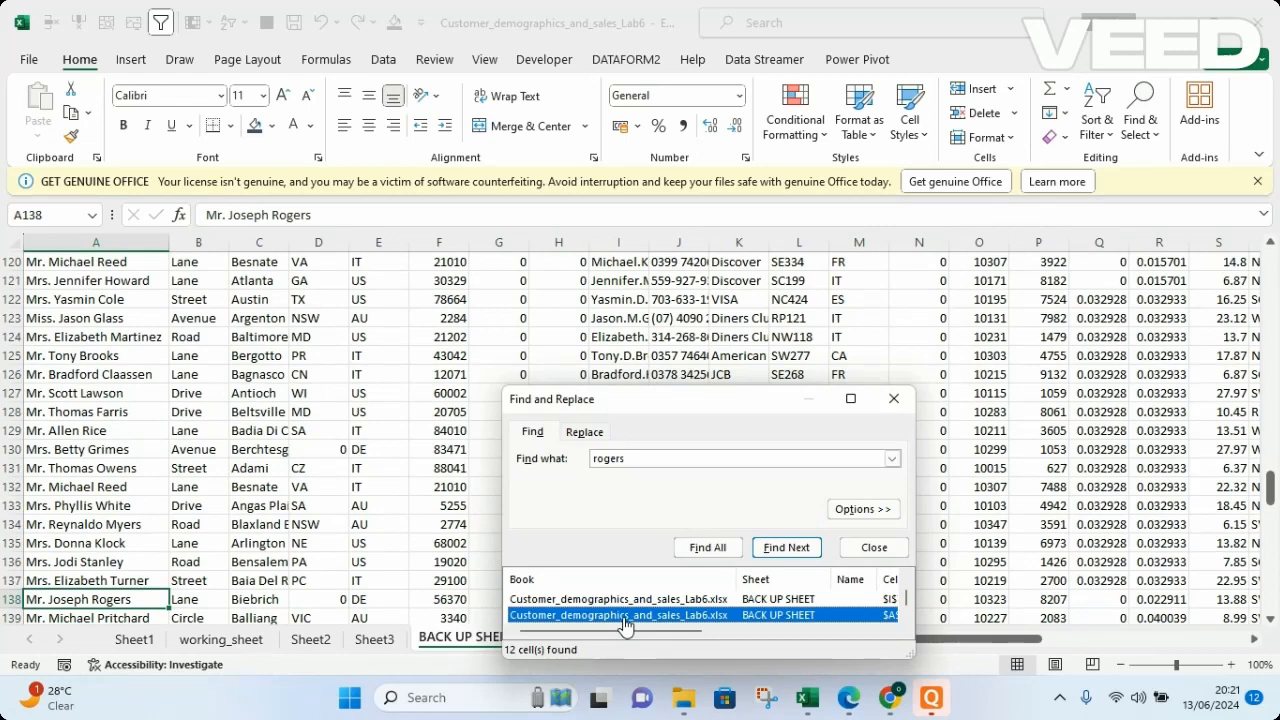
pyautogui.press('Down')
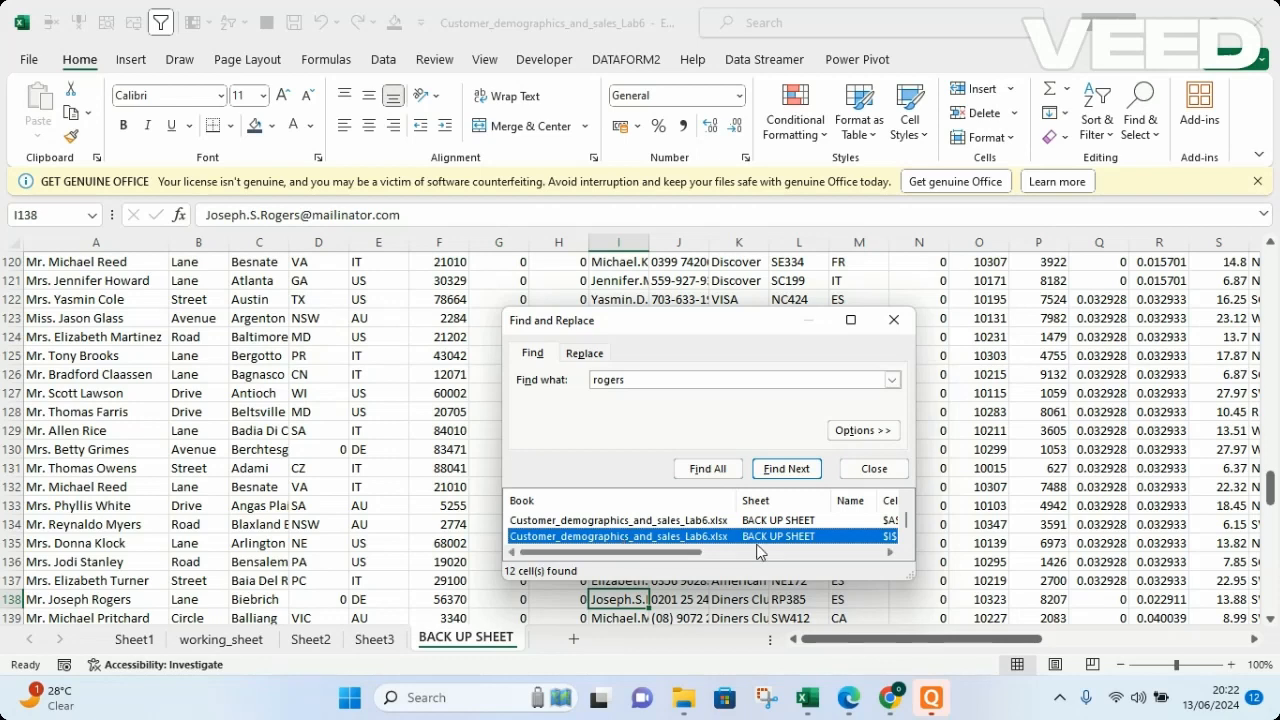
pyautogui.click(864, 471)
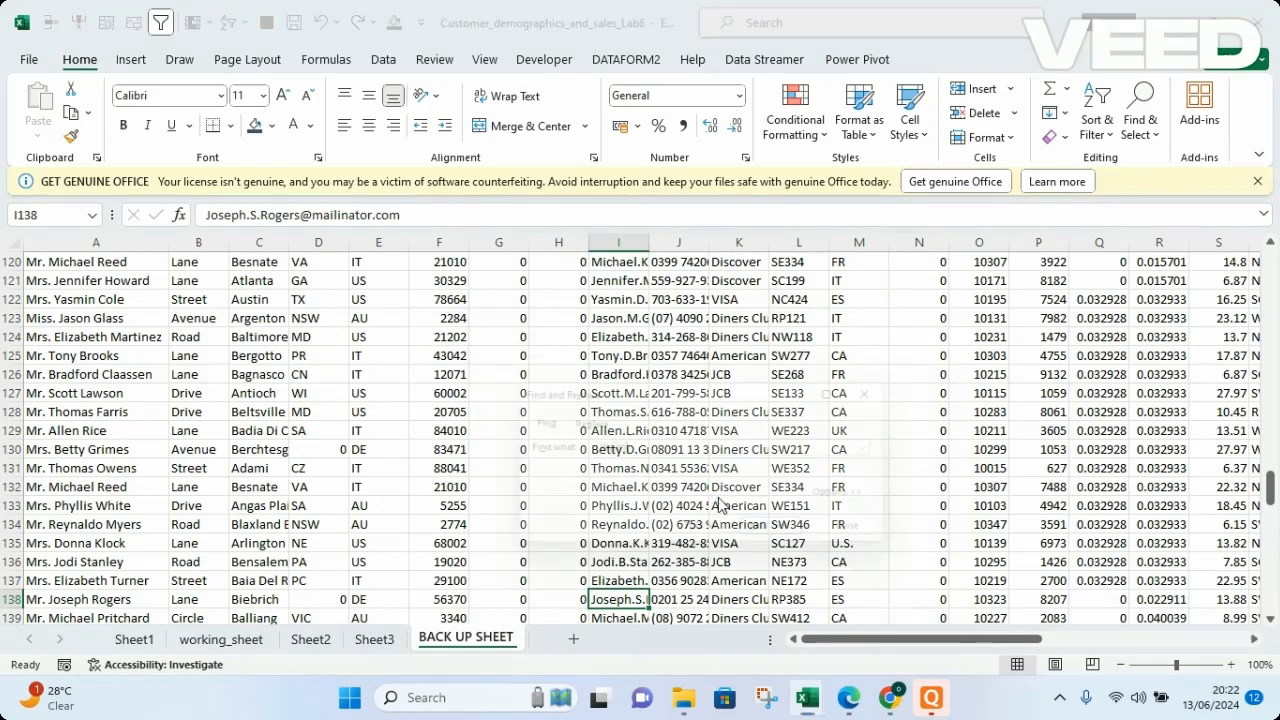
# Replace all occurrences of the searched customer surname in the workbook with the same surname without its final "s".
pyautogui.hotkey('ctrl', 'f')
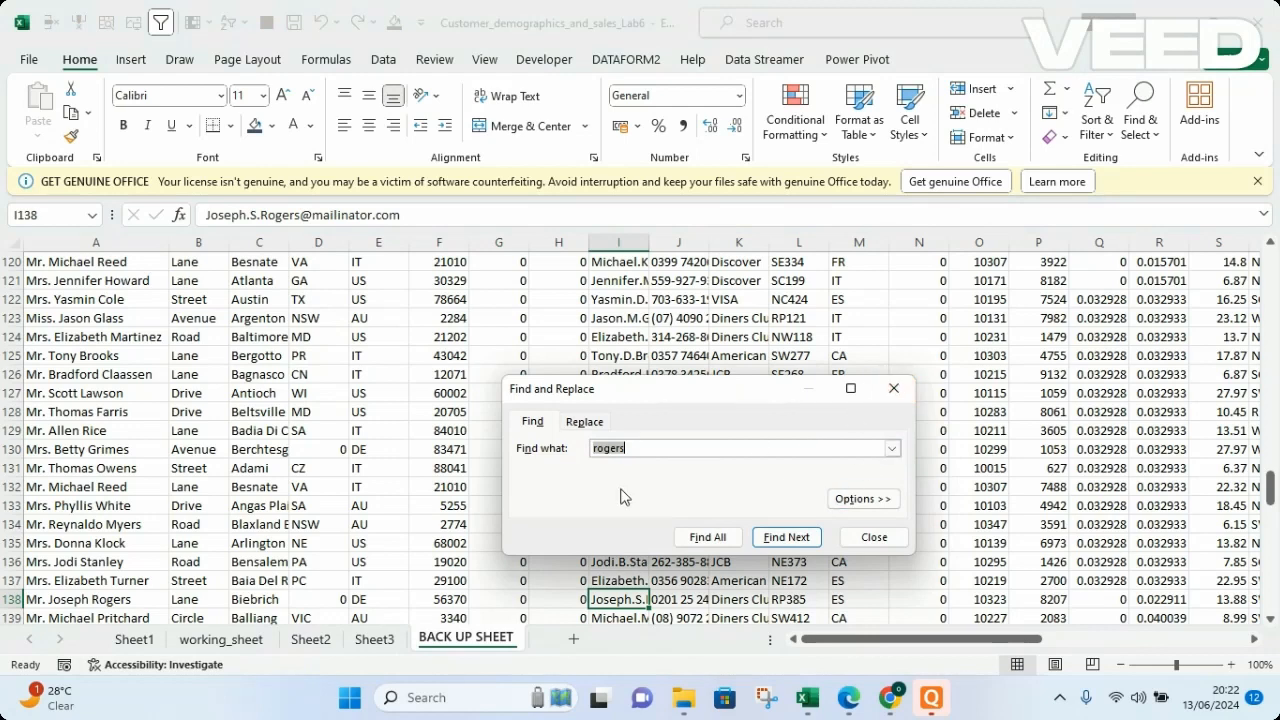
pyautogui.click(729, 446)
pyautogui.click(583, 423)
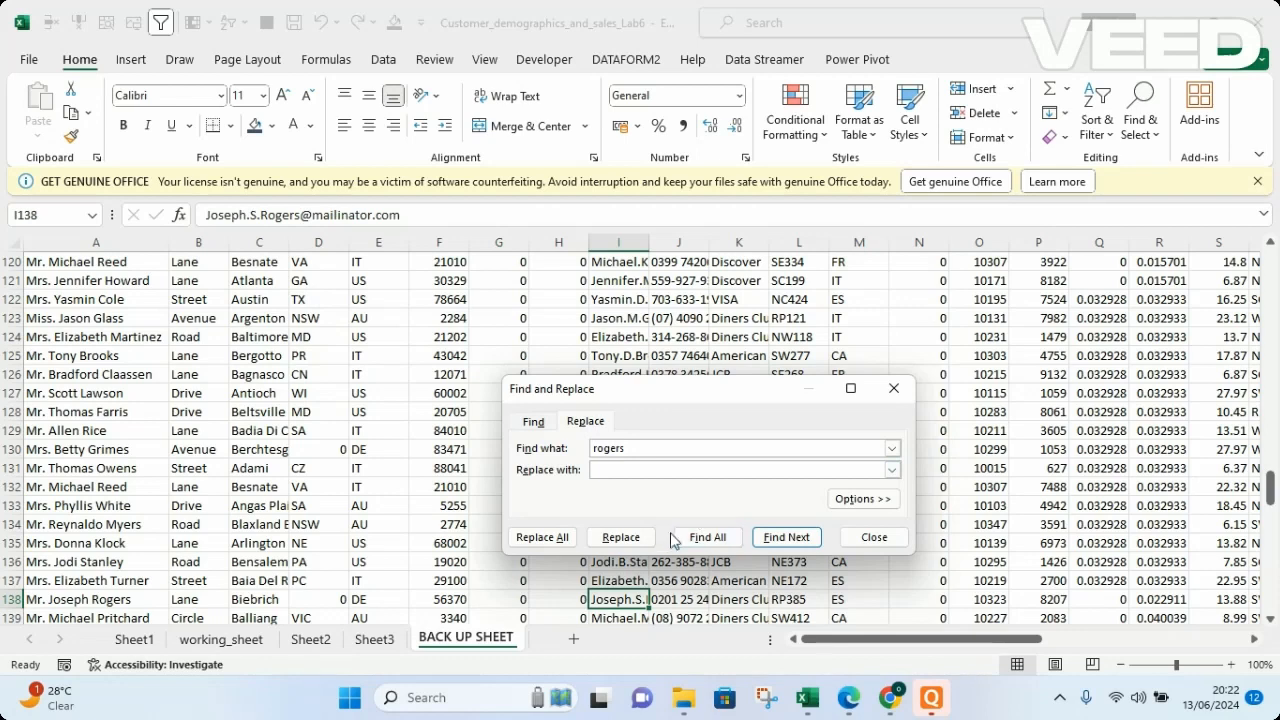
pyautogui.click(706, 538)
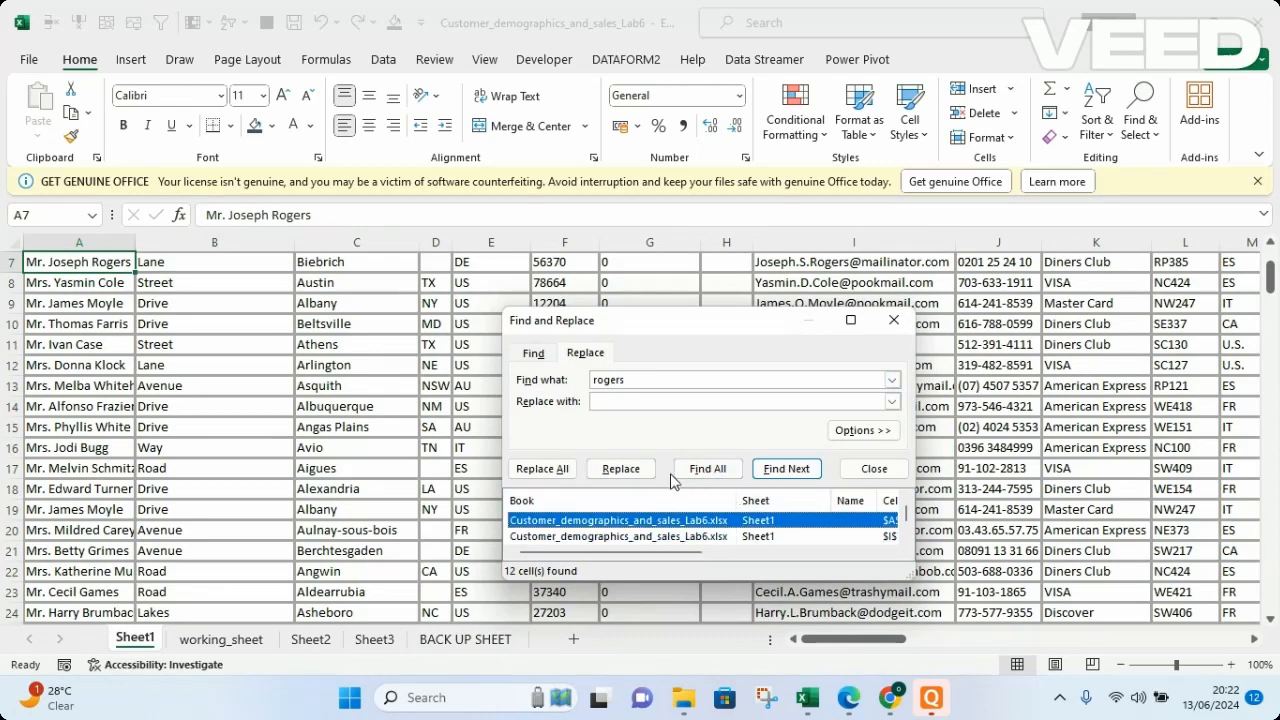
pyautogui.click(613, 401)
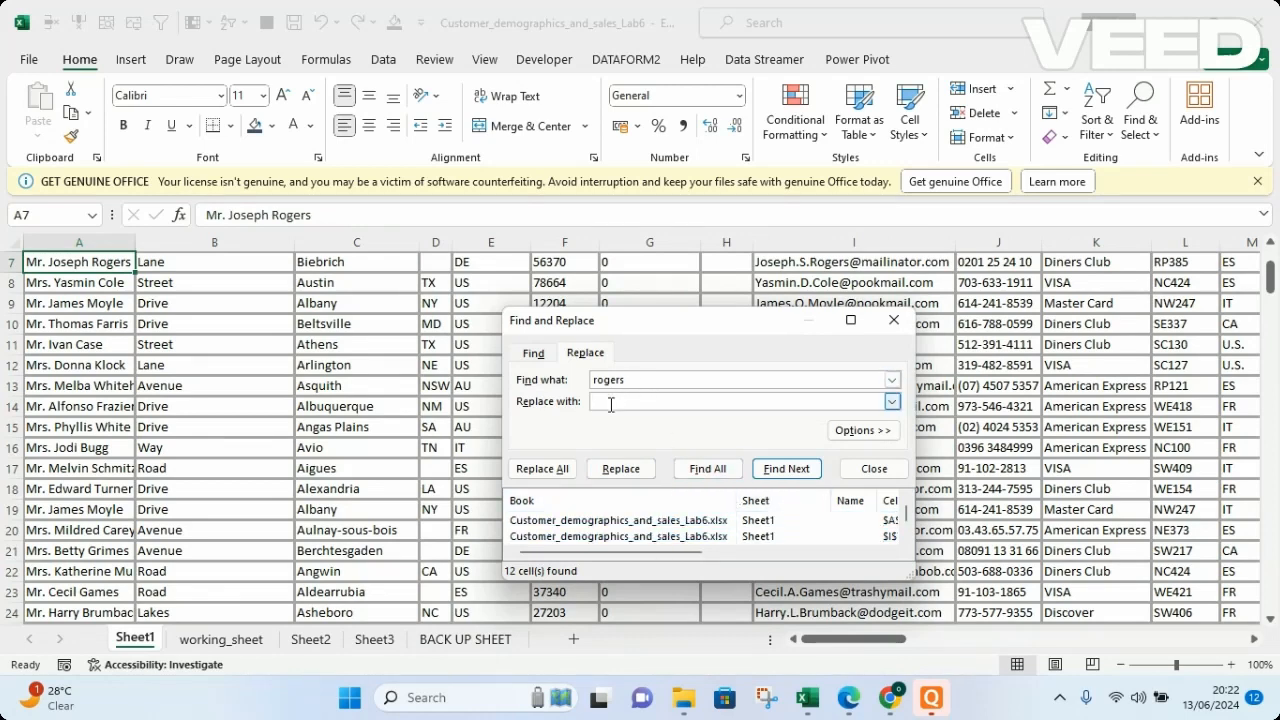
pyautogui.write('roger')
pyautogui.click(541, 469)
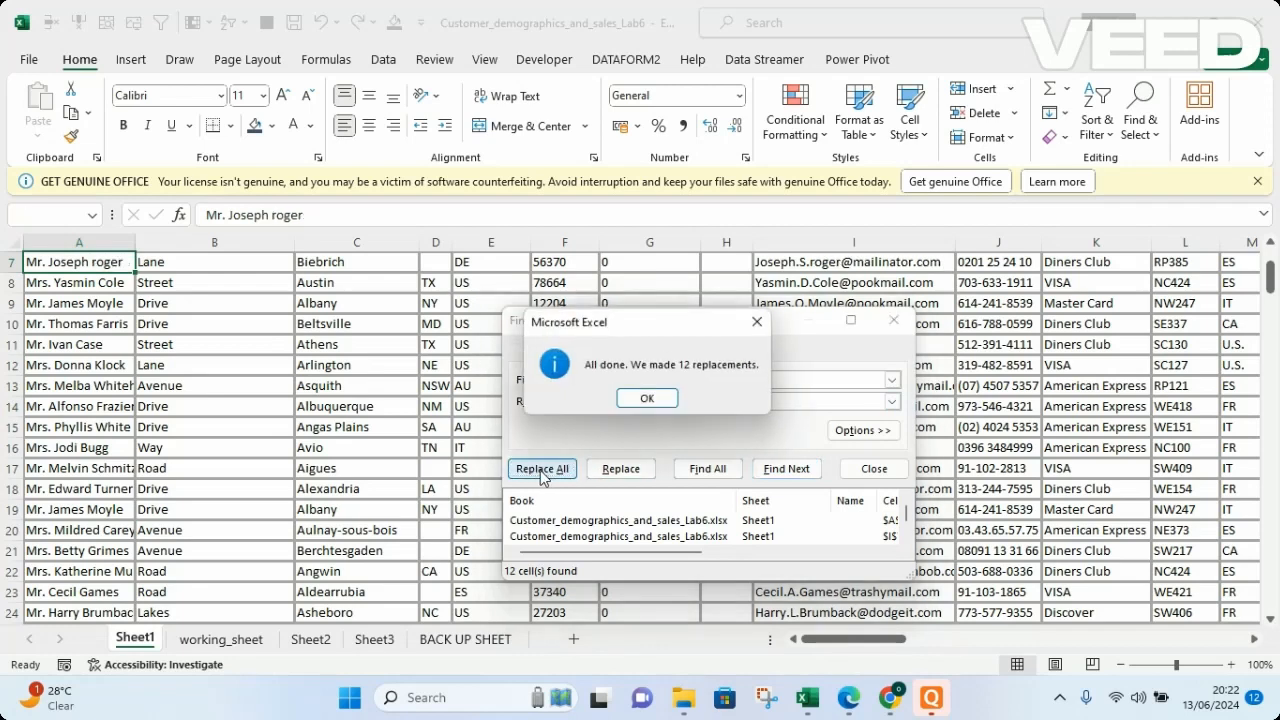
pyautogui.click(647, 399)
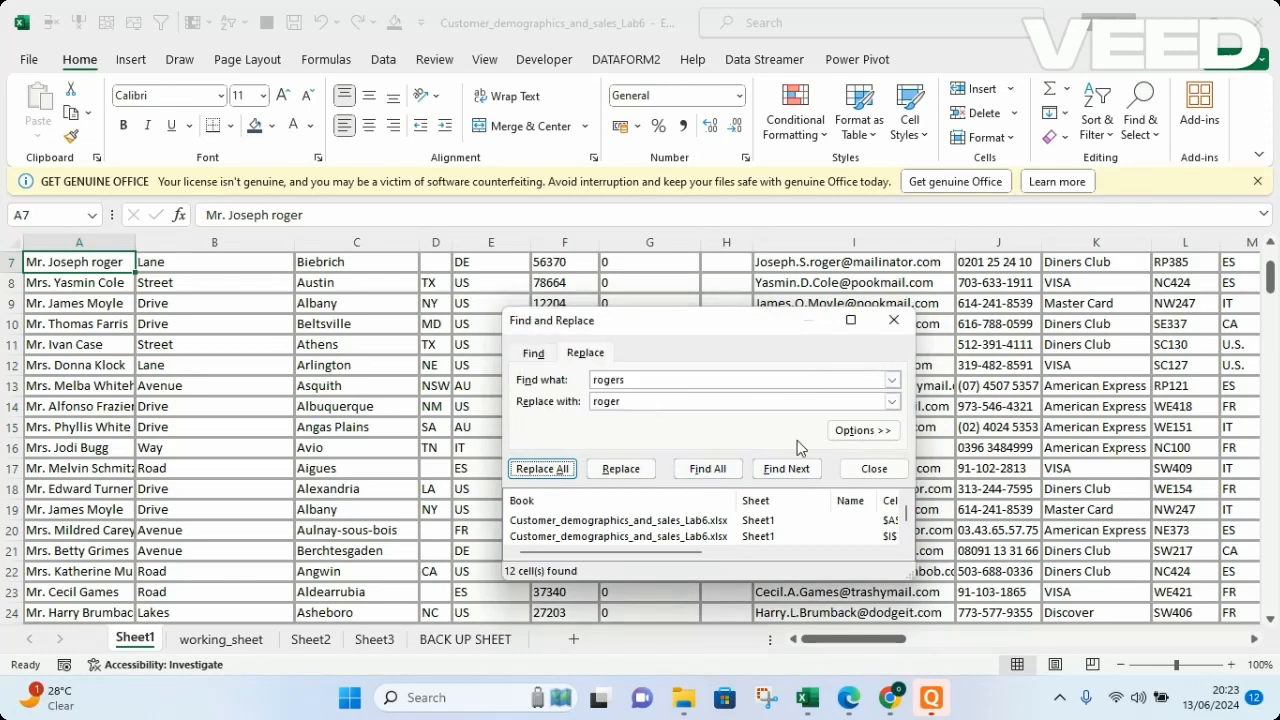
pyautogui.click(893, 320)
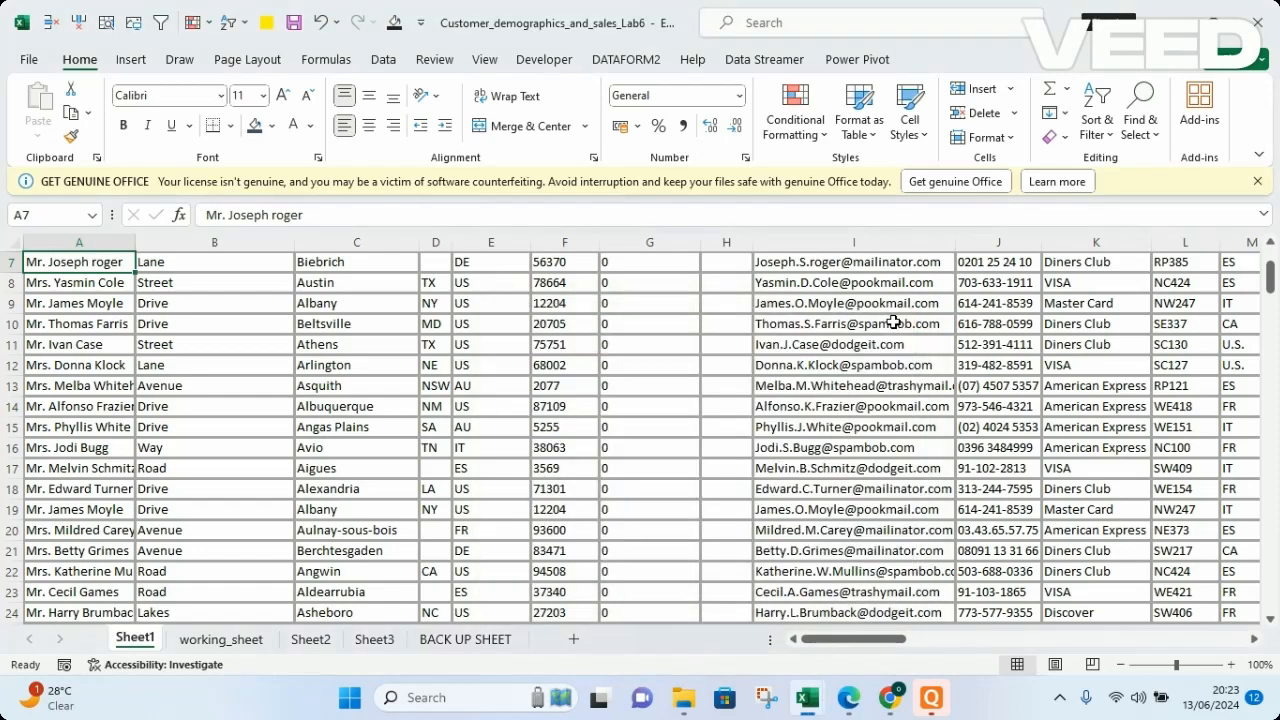
# Check the replaced surname in rows 174 and 175 of working_sheet.
pyautogui.click(221, 640)
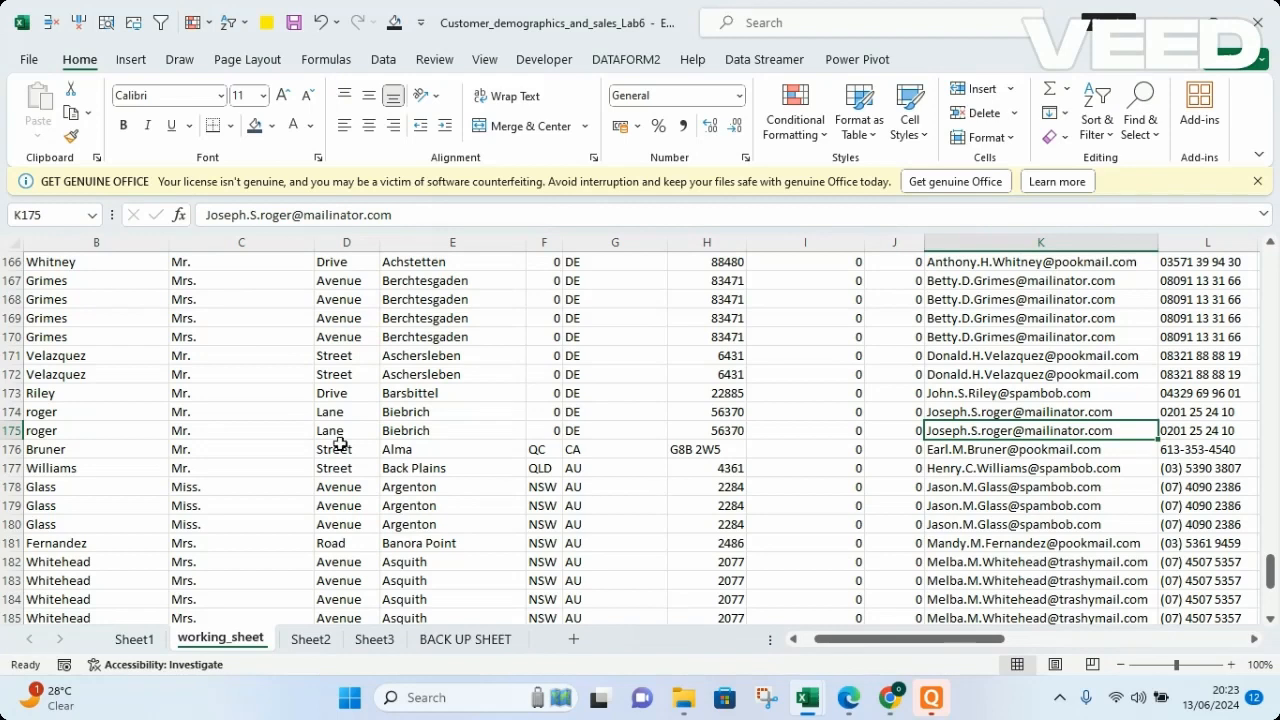
pyautogui.click(453, 430)
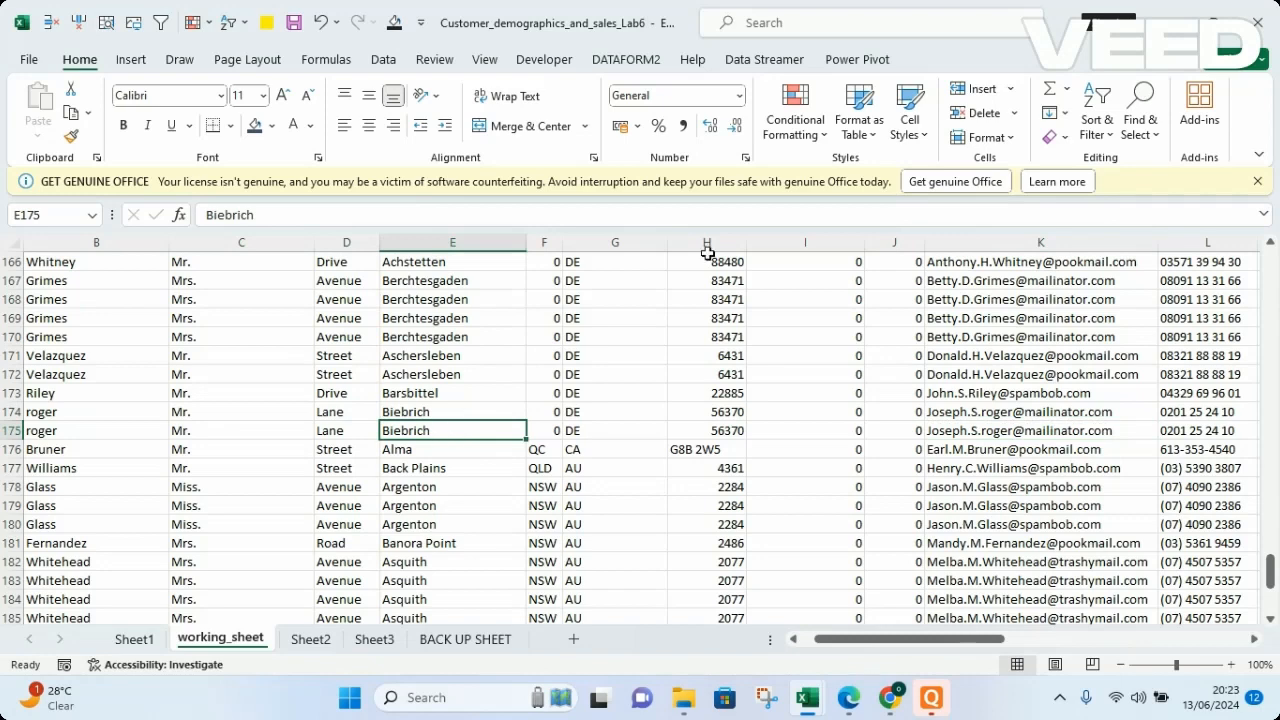
pyautogui.click(1145, 124)
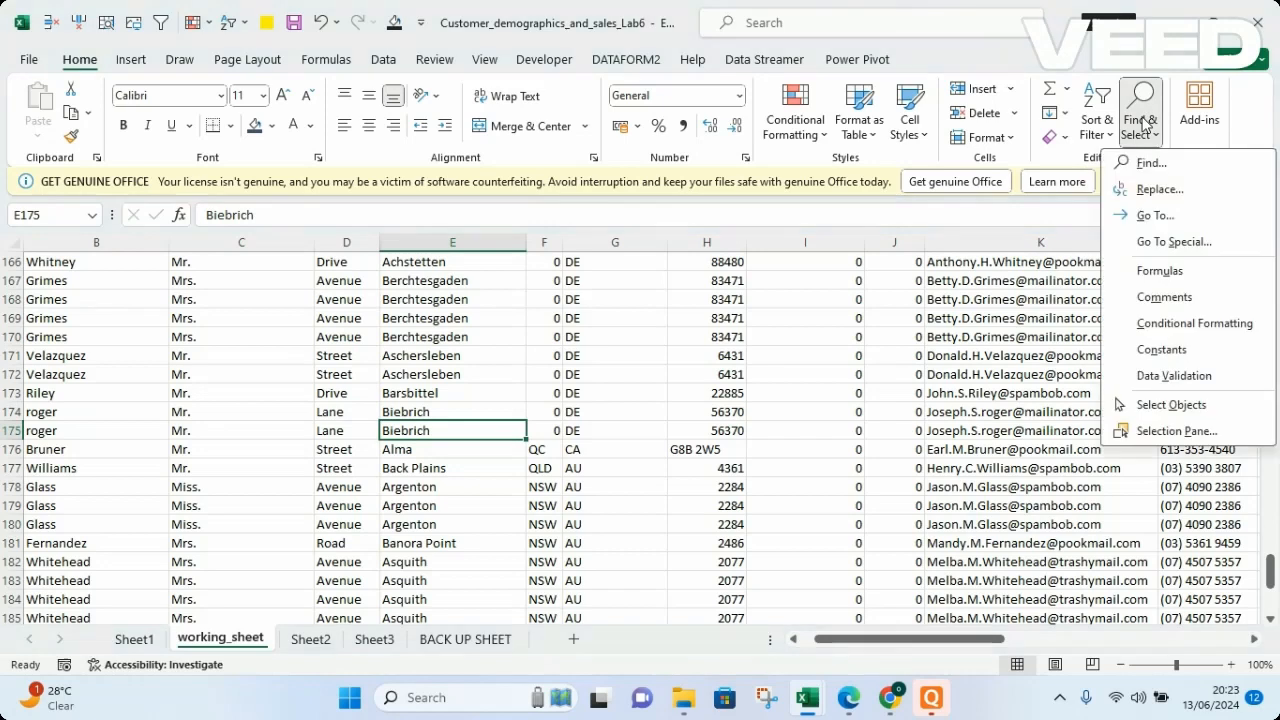
pyautogui.click(1158, 192)
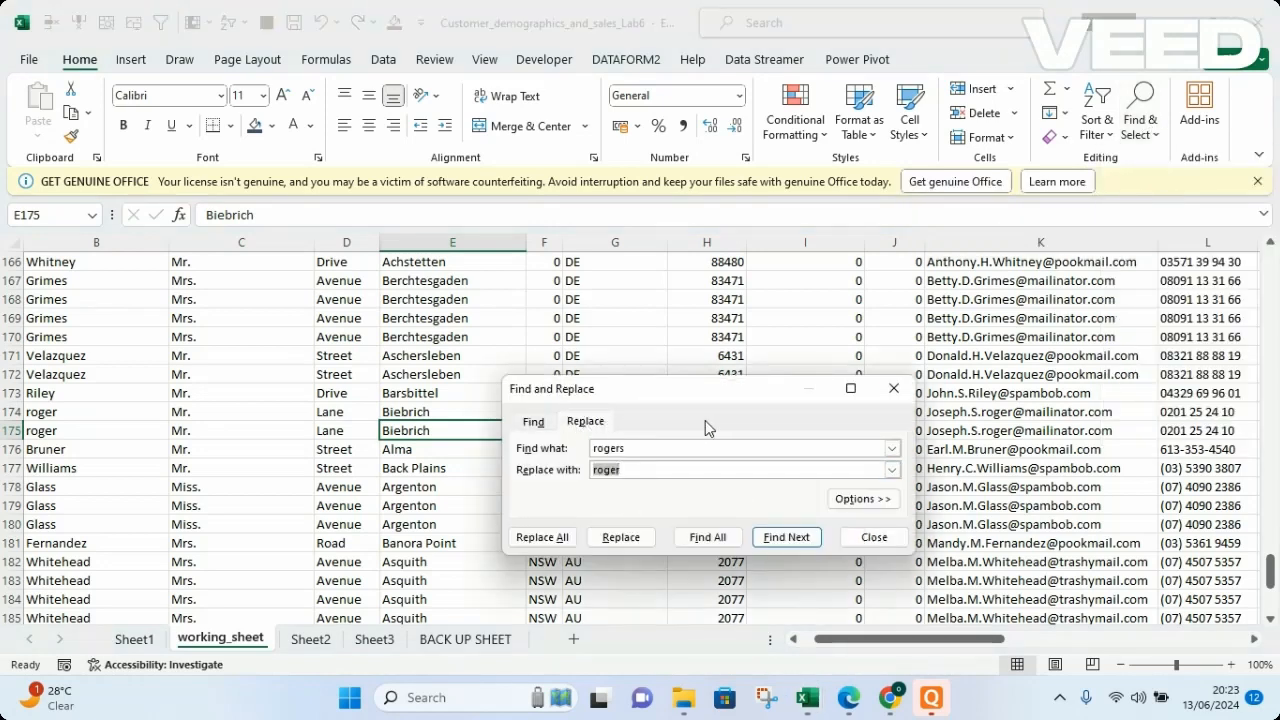
pyautogui.click(894, 388)
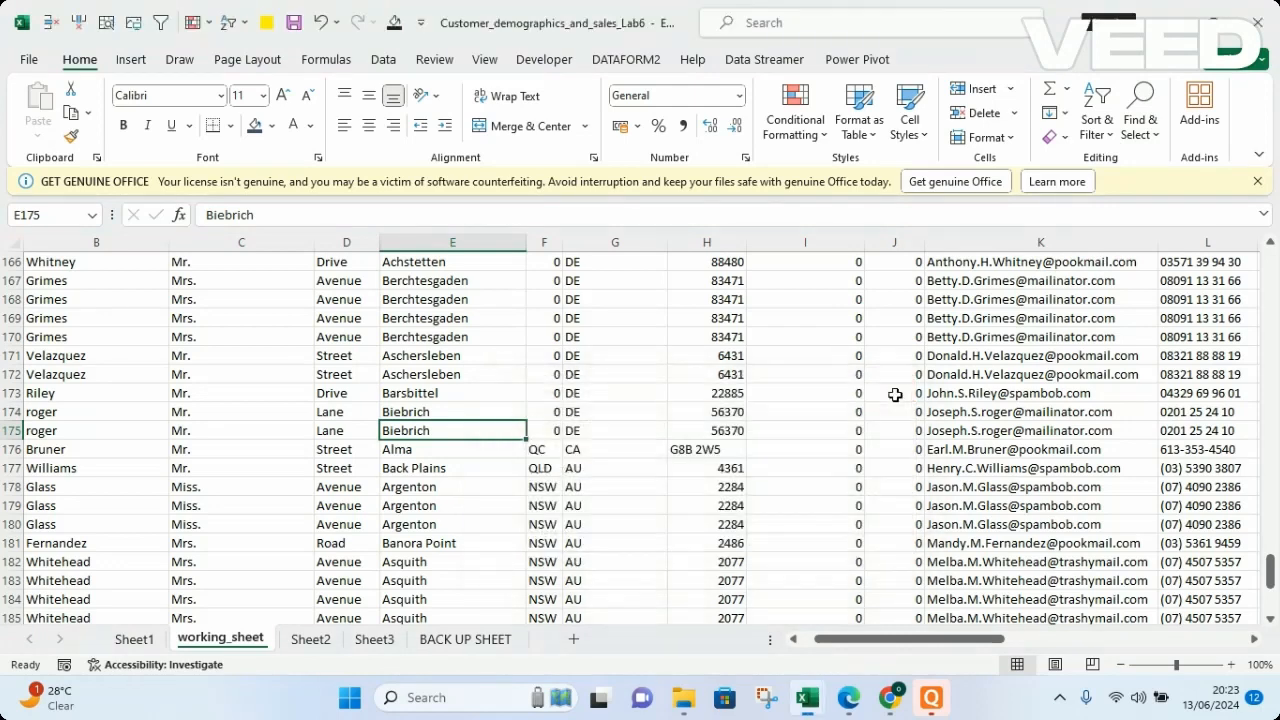
# Expand the find and replace options and limit the search scope to Sheet.
pyautogui.click(393, 505)
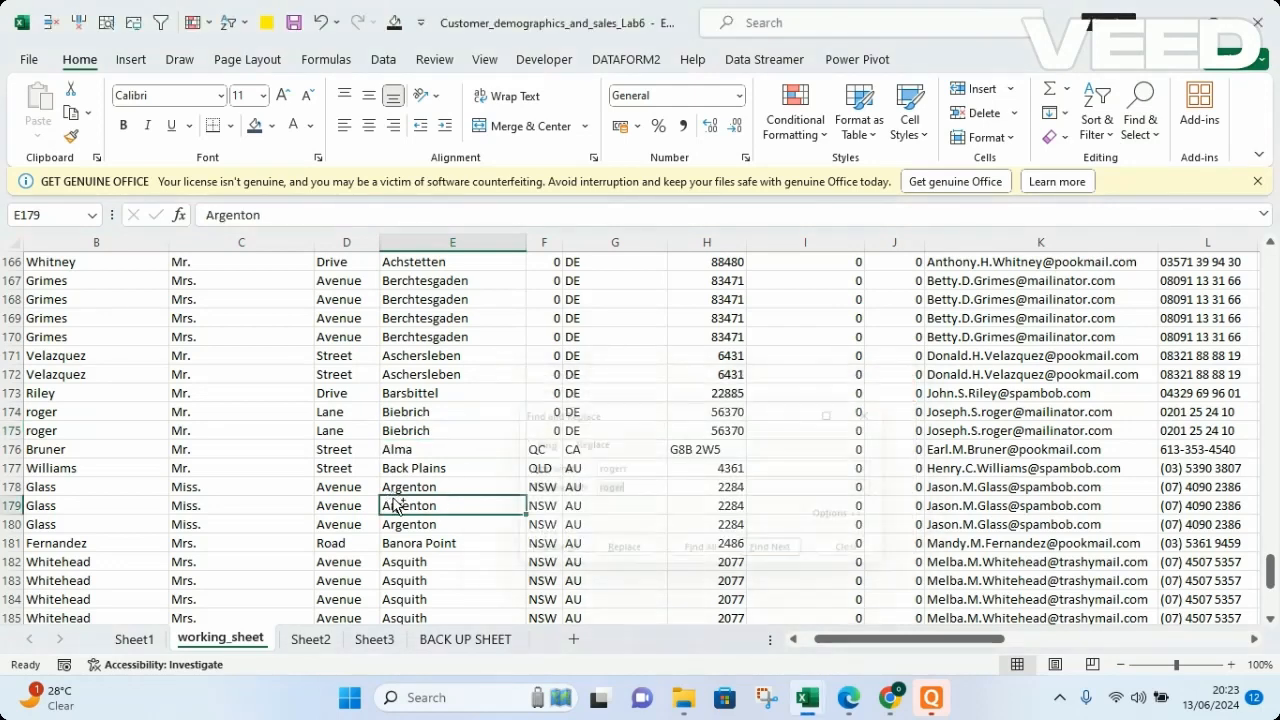
pyautogui.hotkey('ctrl', 'h')
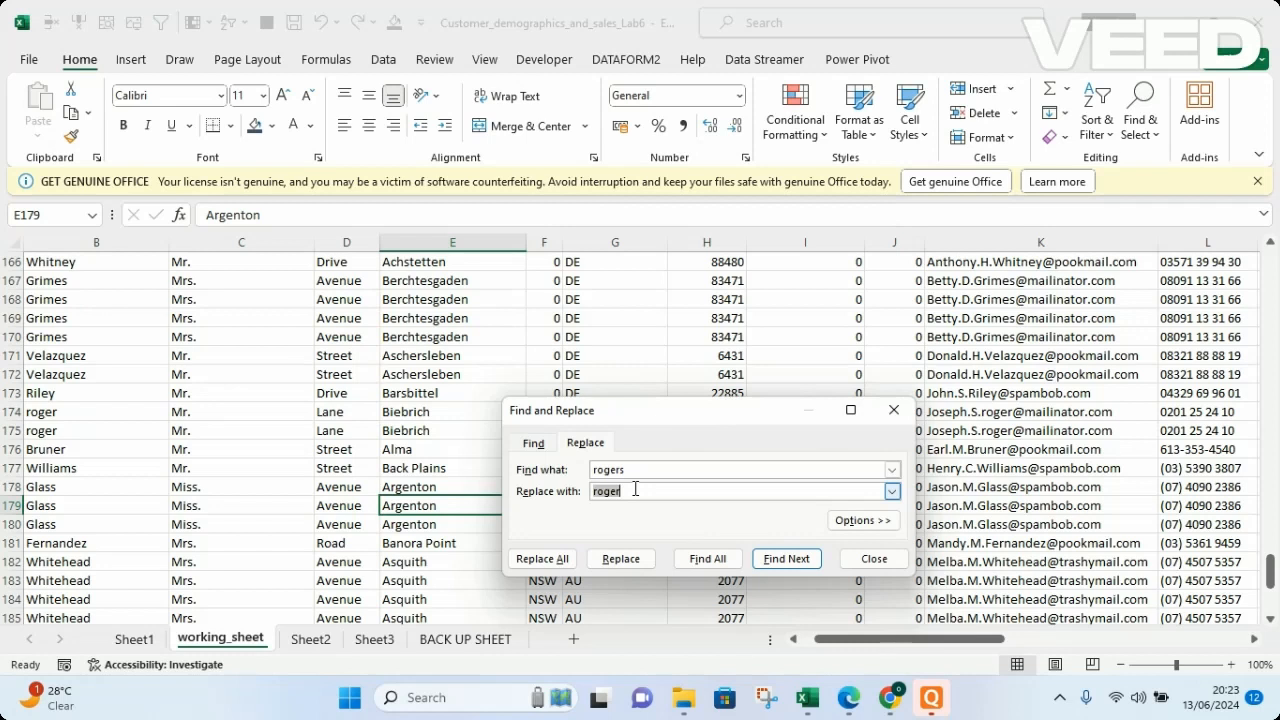
pyautogui.click(854, 524)
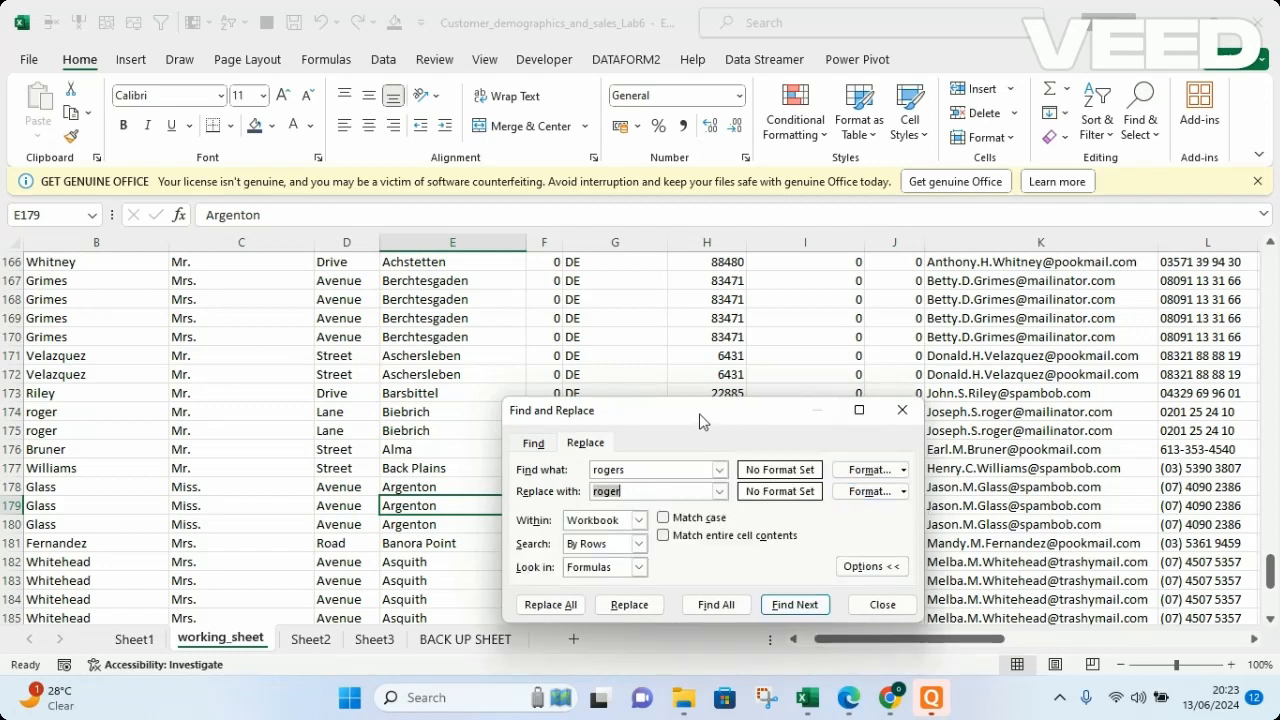
pyautogui.moveTo(700, 420); pyautogui.dragTo(691, 290)
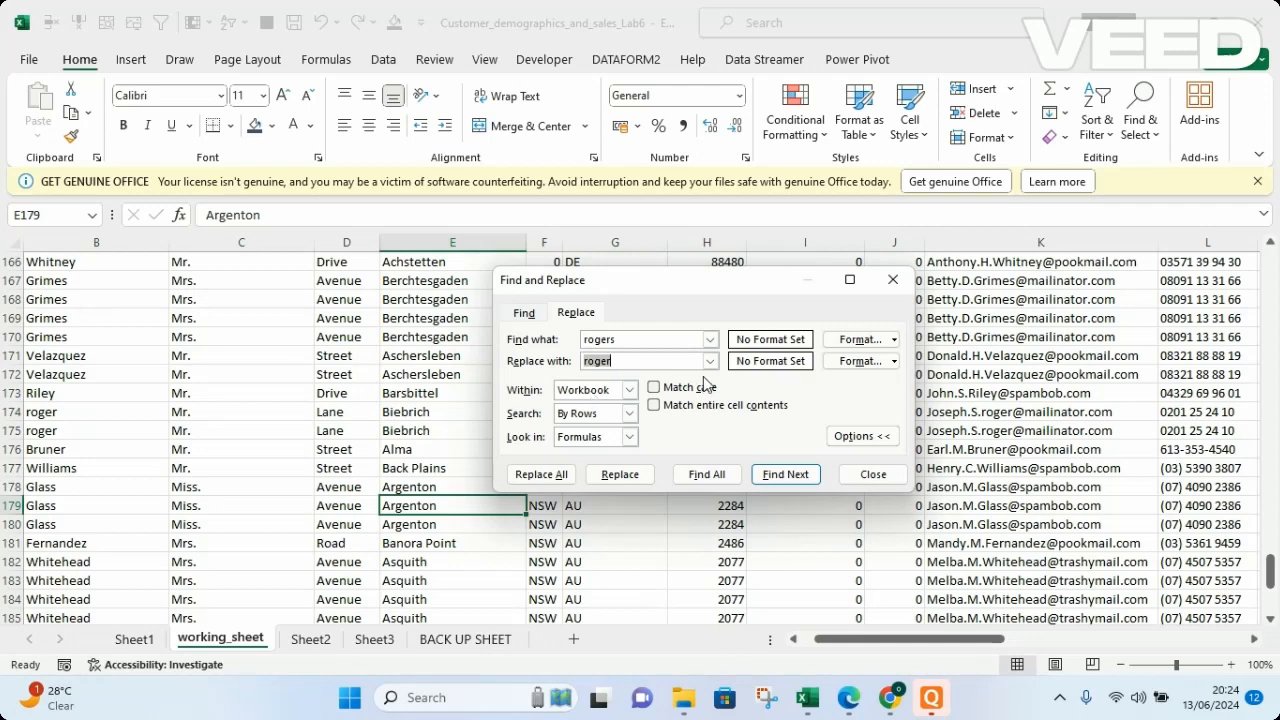
pyautogui.click(630, 390)
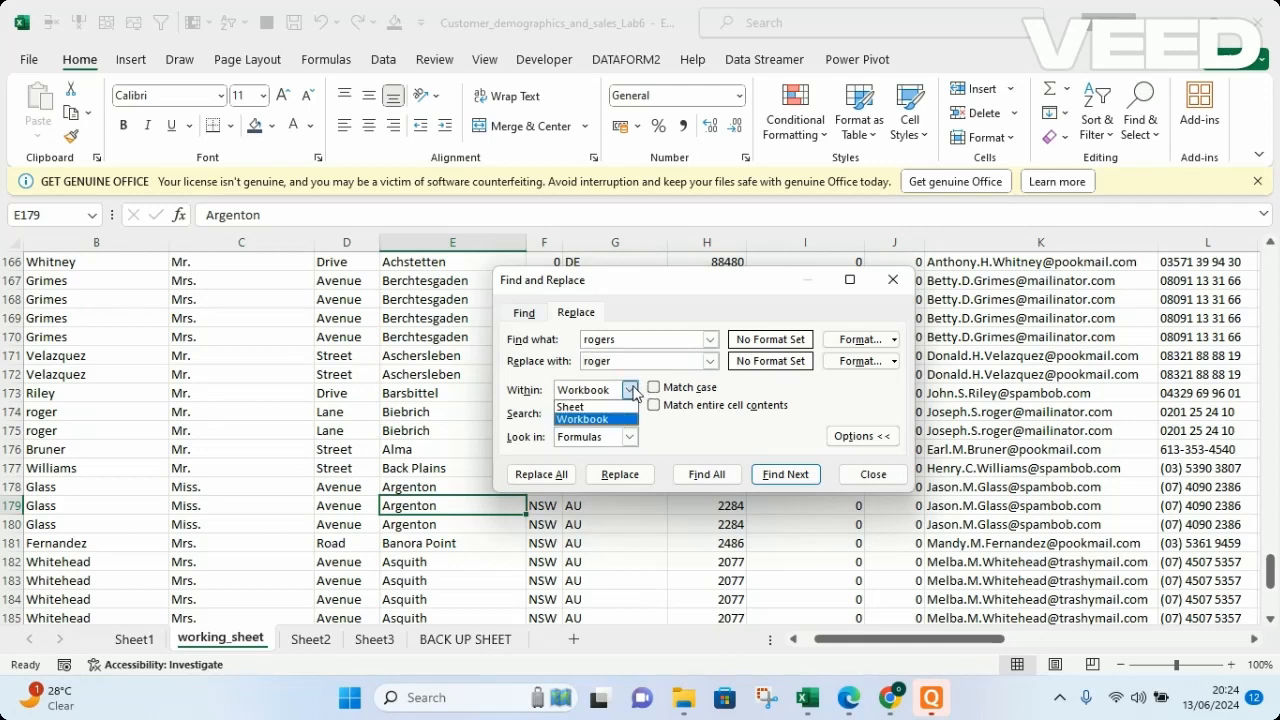
pyautogui.click(574, 408)
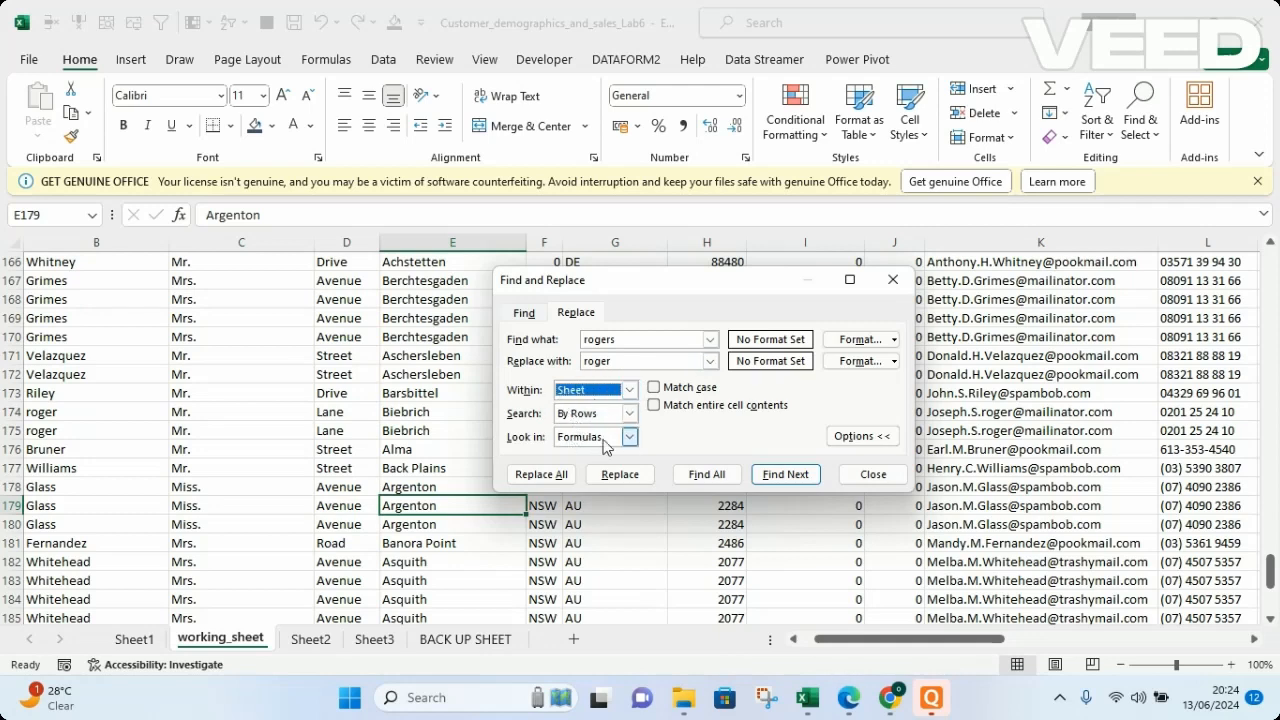
# Clear the replacement text and find all cells in working_sheet containing the original customer surname.
pyautogui.click(626, 361)
pyautogui.moveTo(626, 361); pyautogui.dragTo(577, 363)
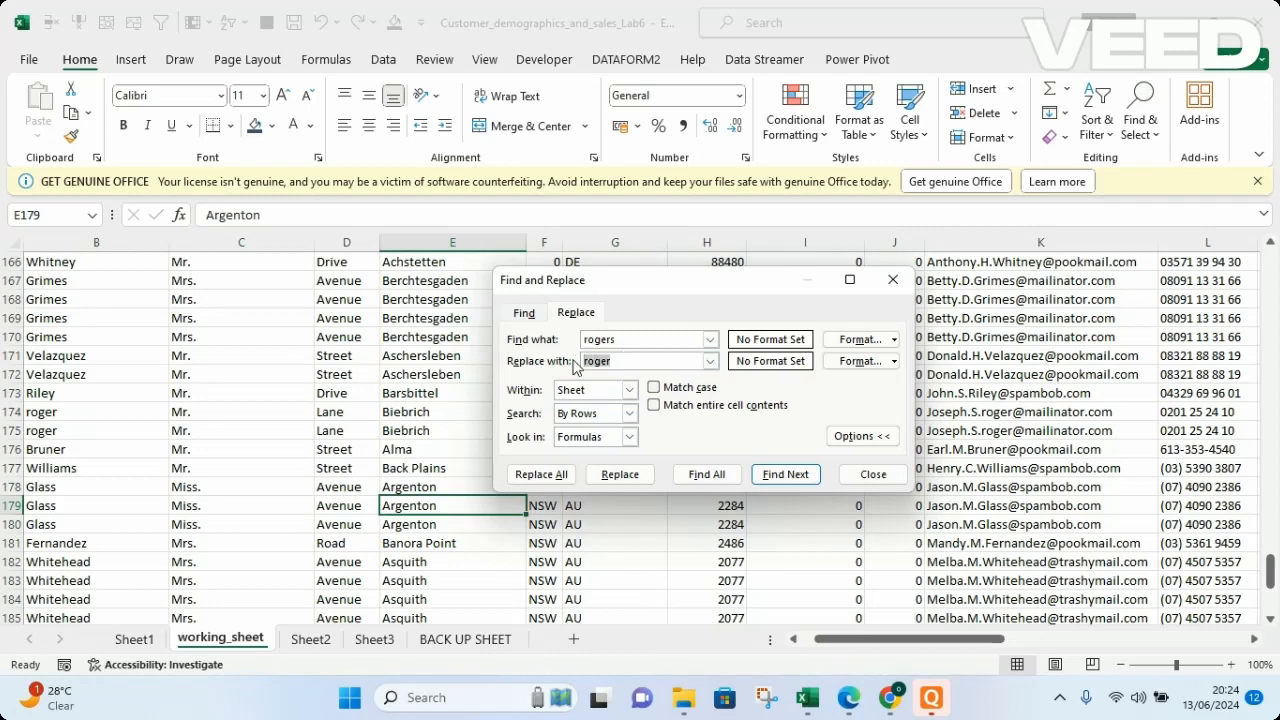
pyautogui.press('BackSpace')
pyautogui.click(704, 476)
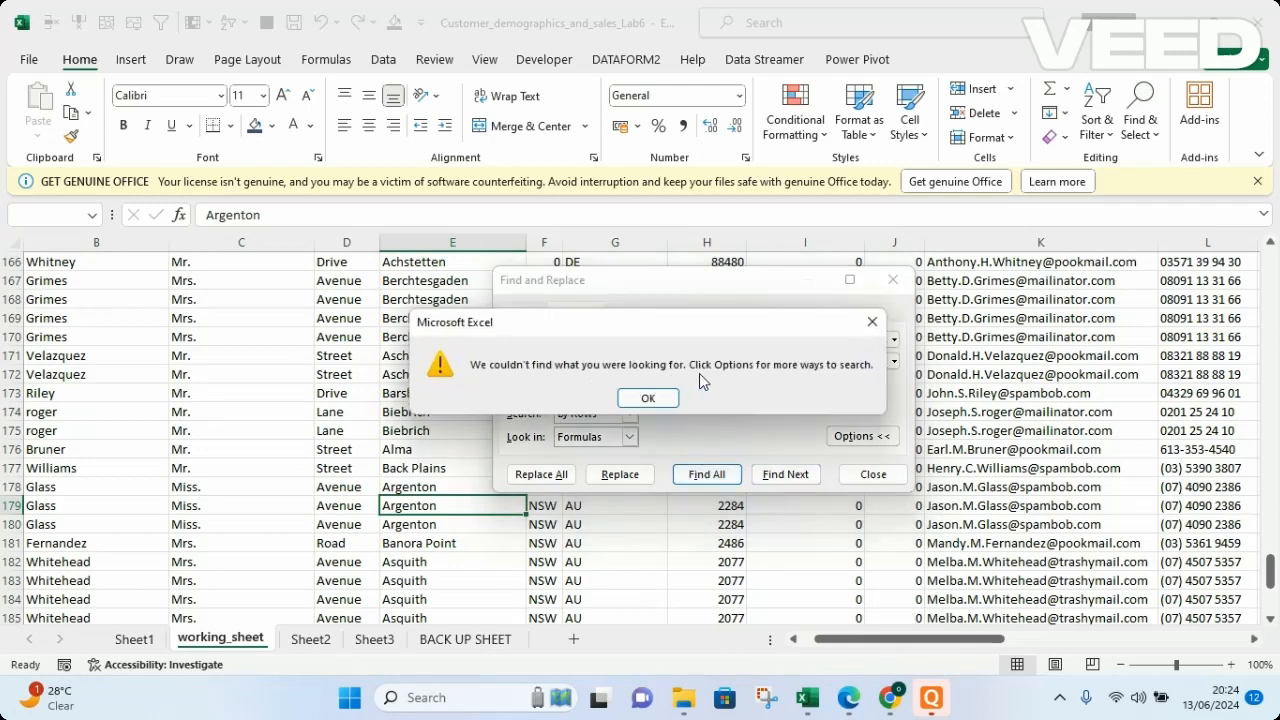
pyautogui.click(649, 398)
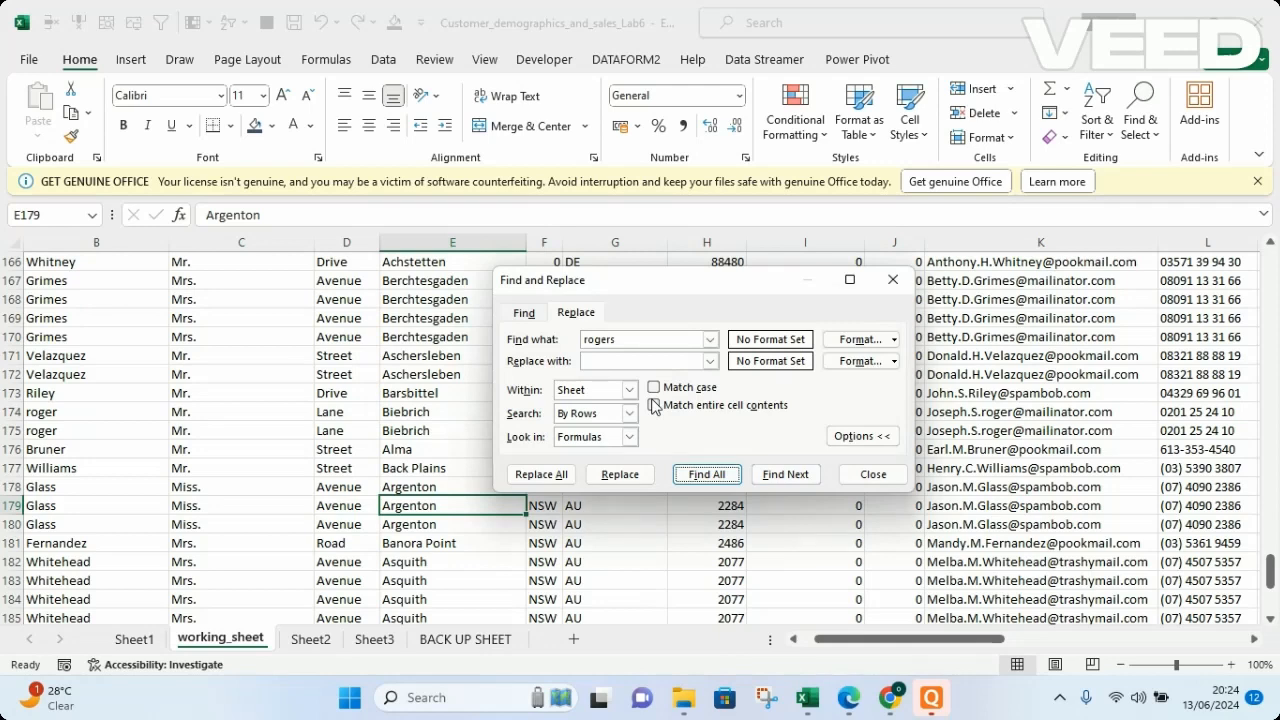
# Remove the final "s" from the searched surname and find all matching cells in working_sheet.
pyautogui.click(618, 342)
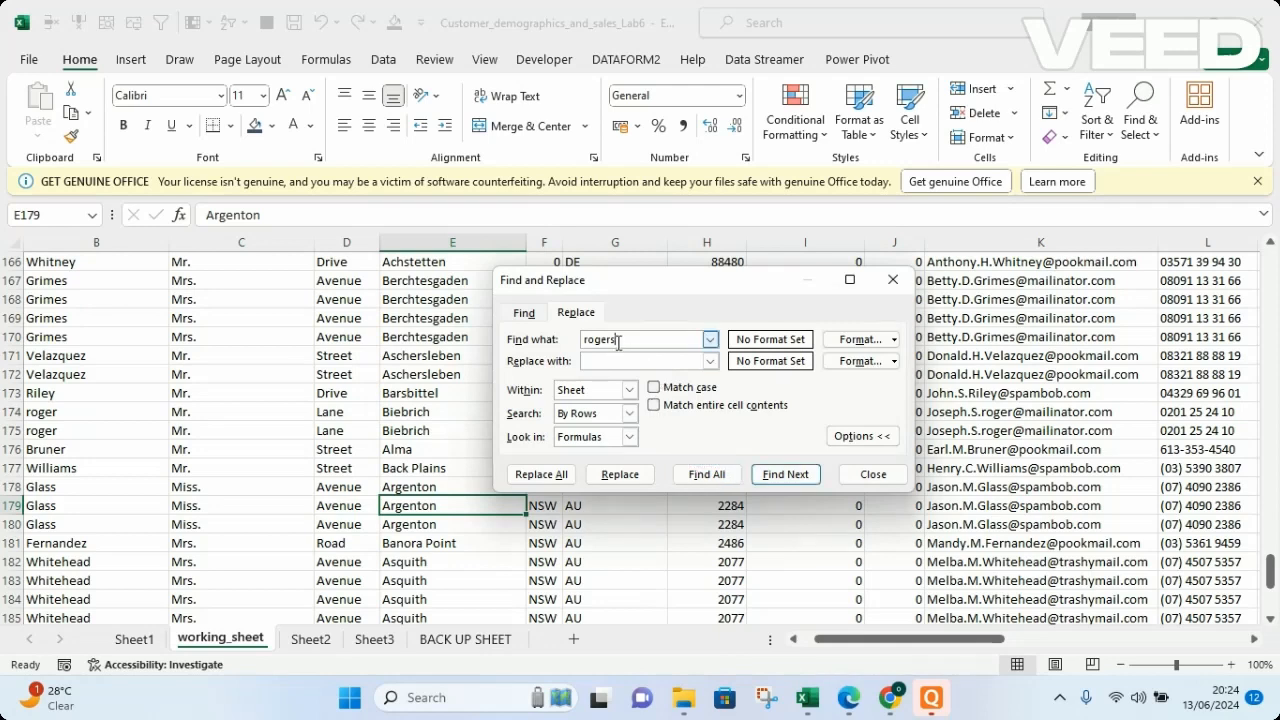
pyautogui.press('BackSpace')
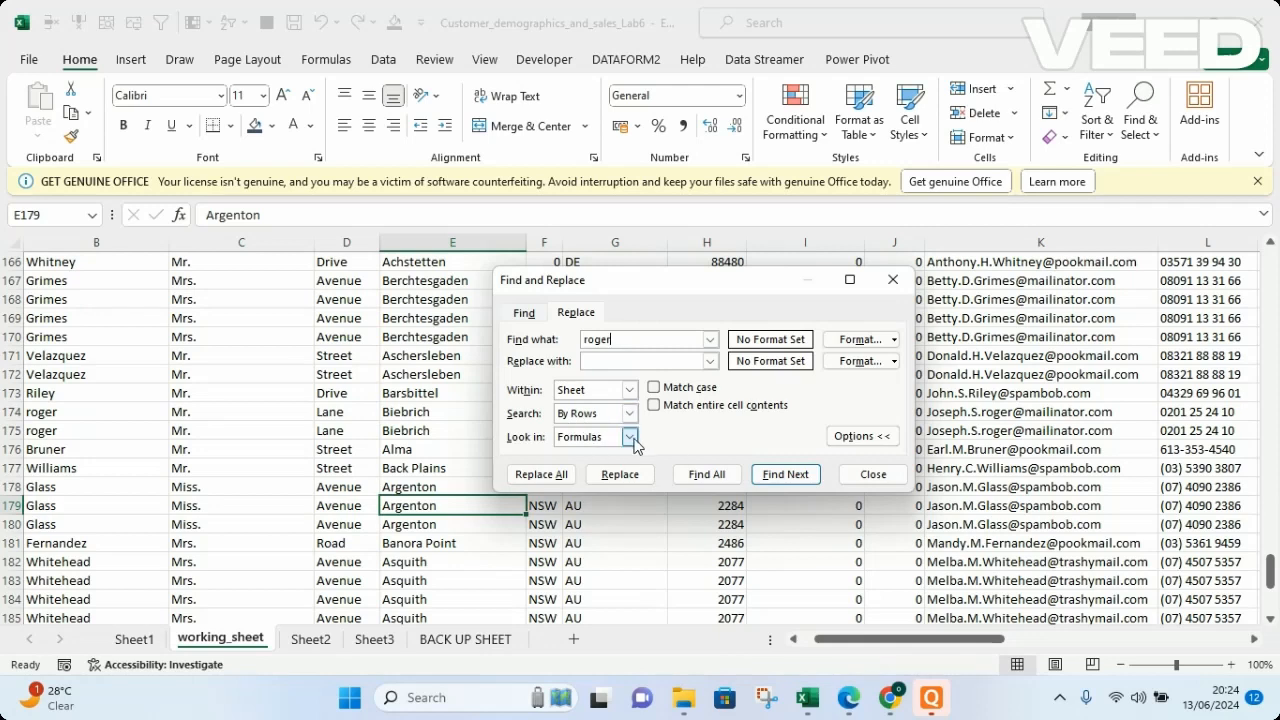
pyautogui.click(770, 474)
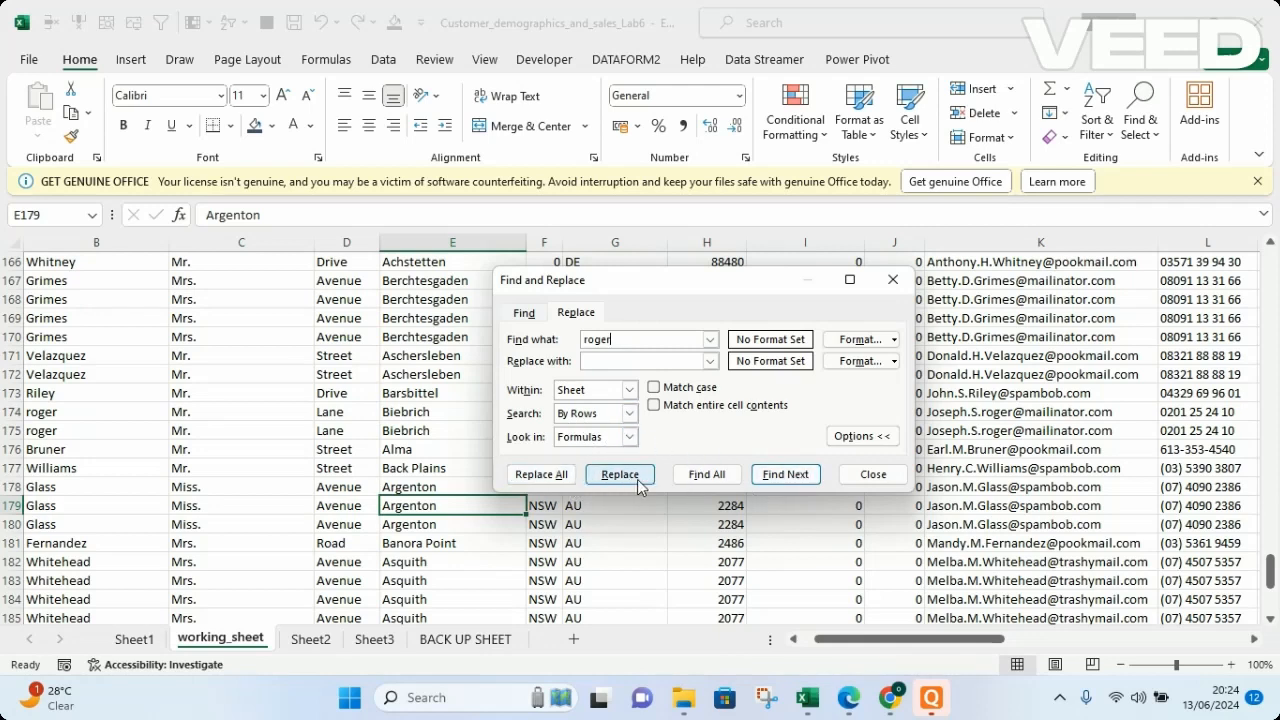
pyautogui.click(702, 476)
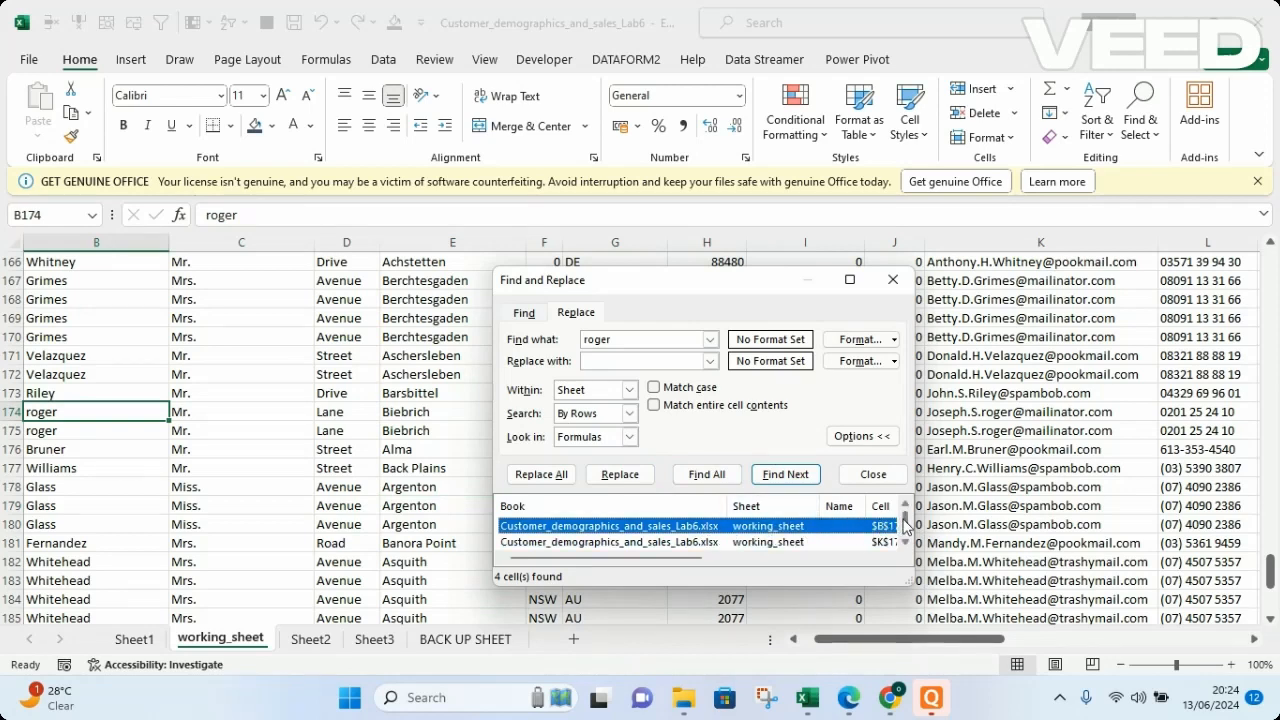
# Step through the search results to examine the matching surname and e-mail cells in rows 174 and 175.
pyautogui.moveTo(905, 525); pyautogui.dragTo(904, 541)
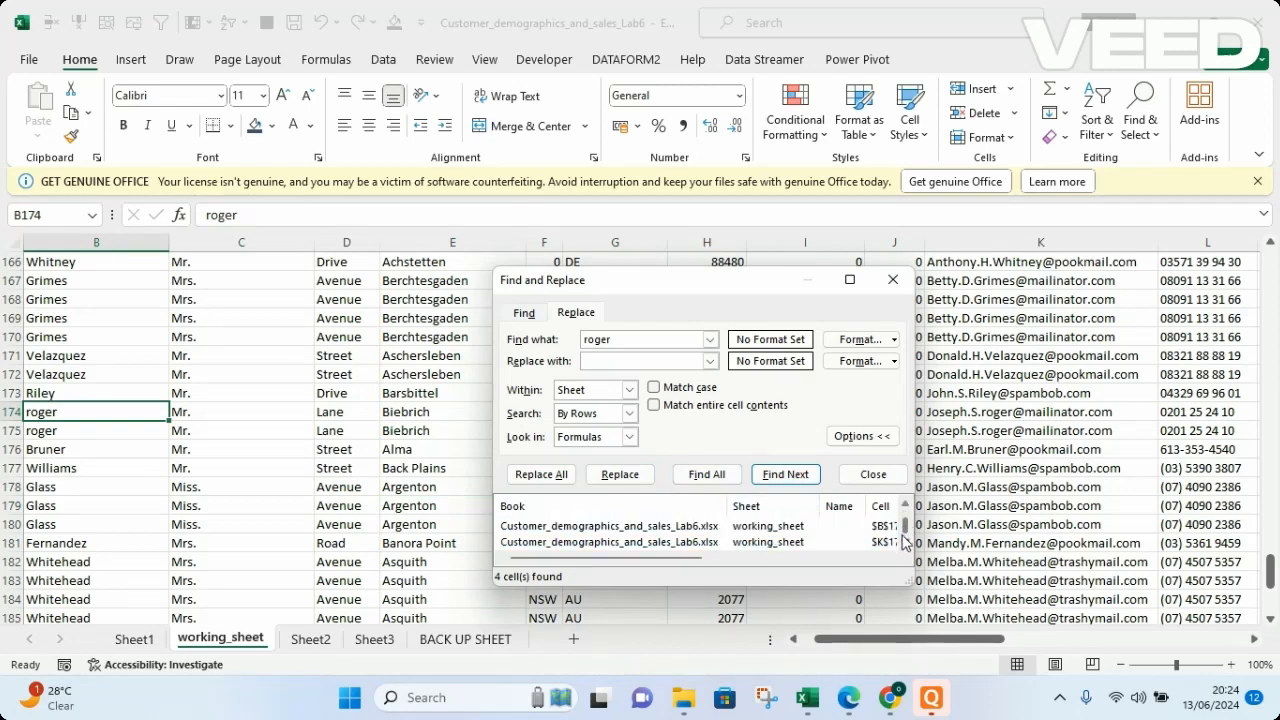
pyautogui.click(612, 528)
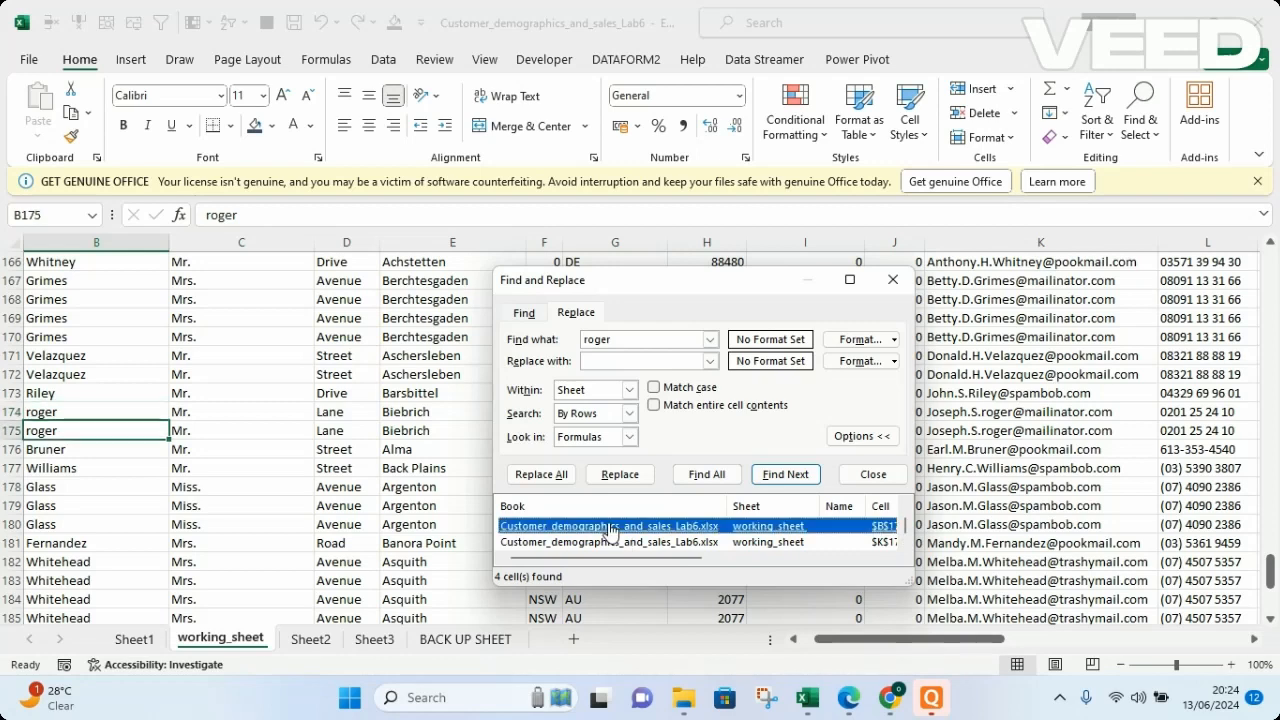
pyautogui.press('Down')
pyautogui.press('Up')
pyautogui.press('Down')
pyautogui.press('Up')
pyautogui.press('Up')
pyautogui.press('Down')
pyautogui.press('Down')
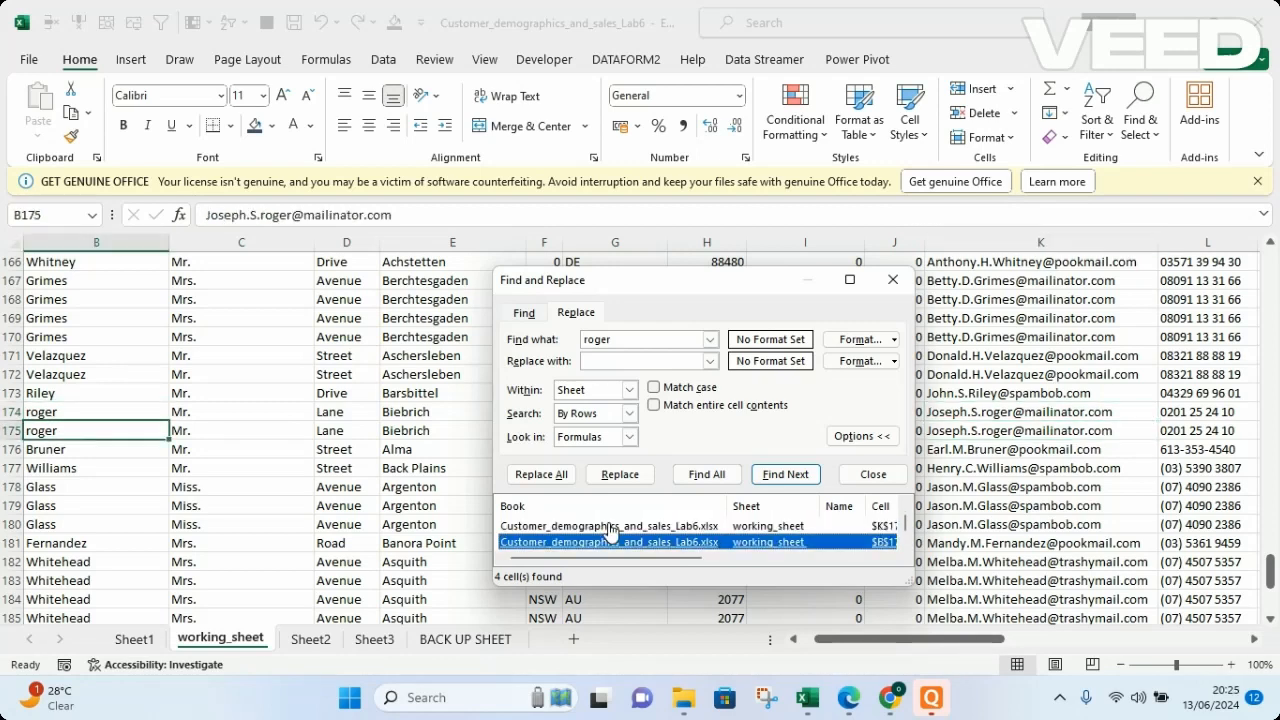
pyautogui.press('Up')
pyautogui.press('Up')
pyautogui.press('Down')
pyautogui.press('Down')
pyautogui.press('Down')
pyautogui.click(610, 527)
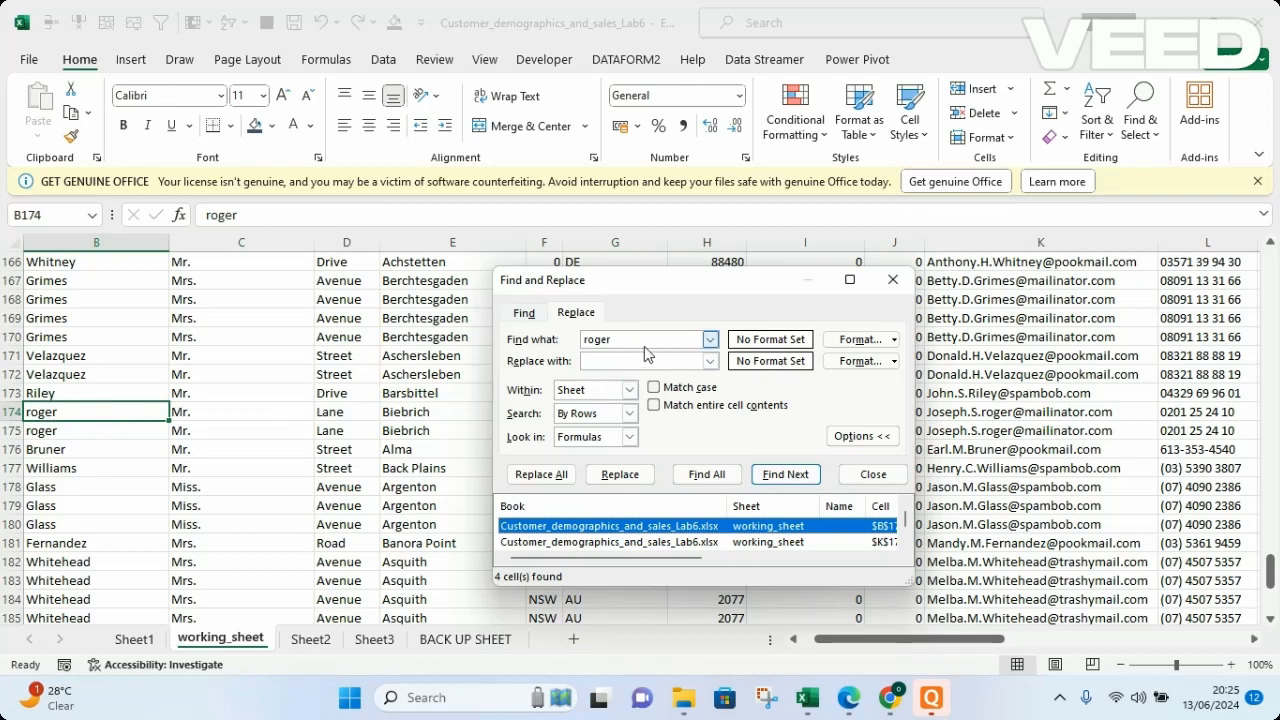
# Capitalize the first letter of the searched surname and find all matches in the sheet without case matching.
pyautogui.click(588, 338)
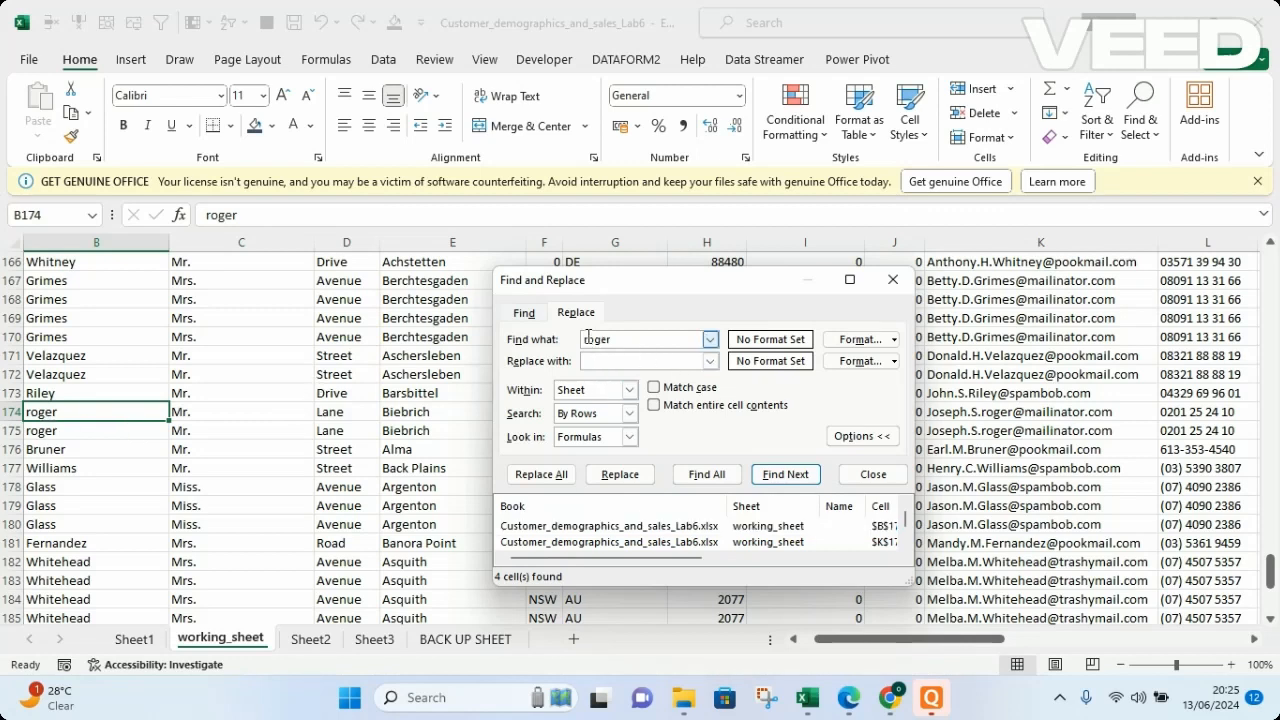
pyautogui.press('Delete')
pyautogui.write('R')
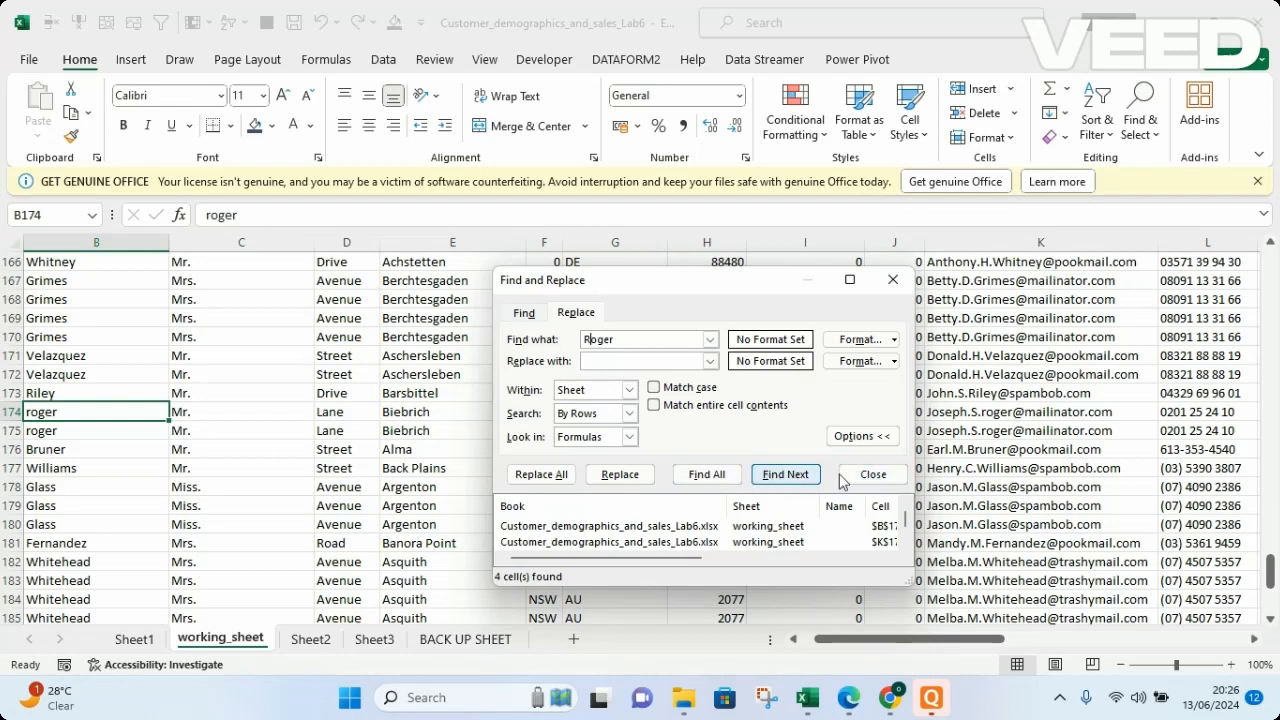
pyautogui.click(783, 476)
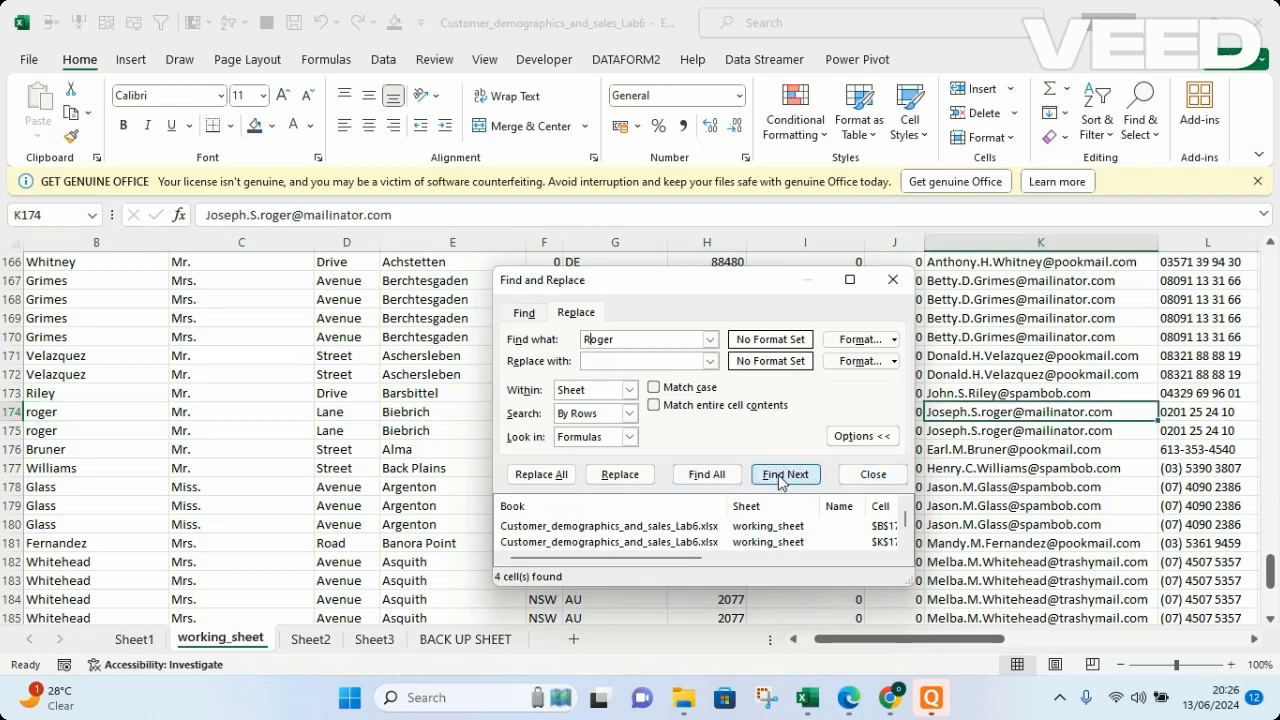
pyautogui.click(708, 476)
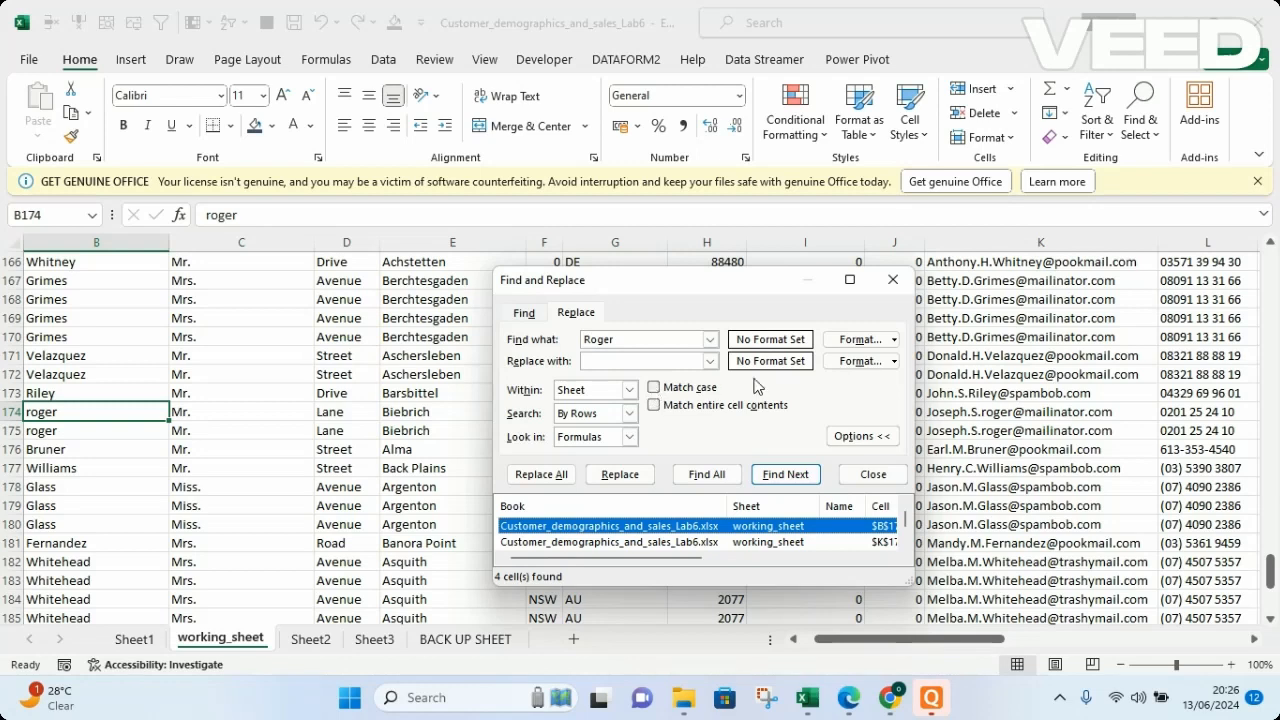
# Enable Match case and find all cells matching the capitalized surname.
pyautogui.click(654, 389)
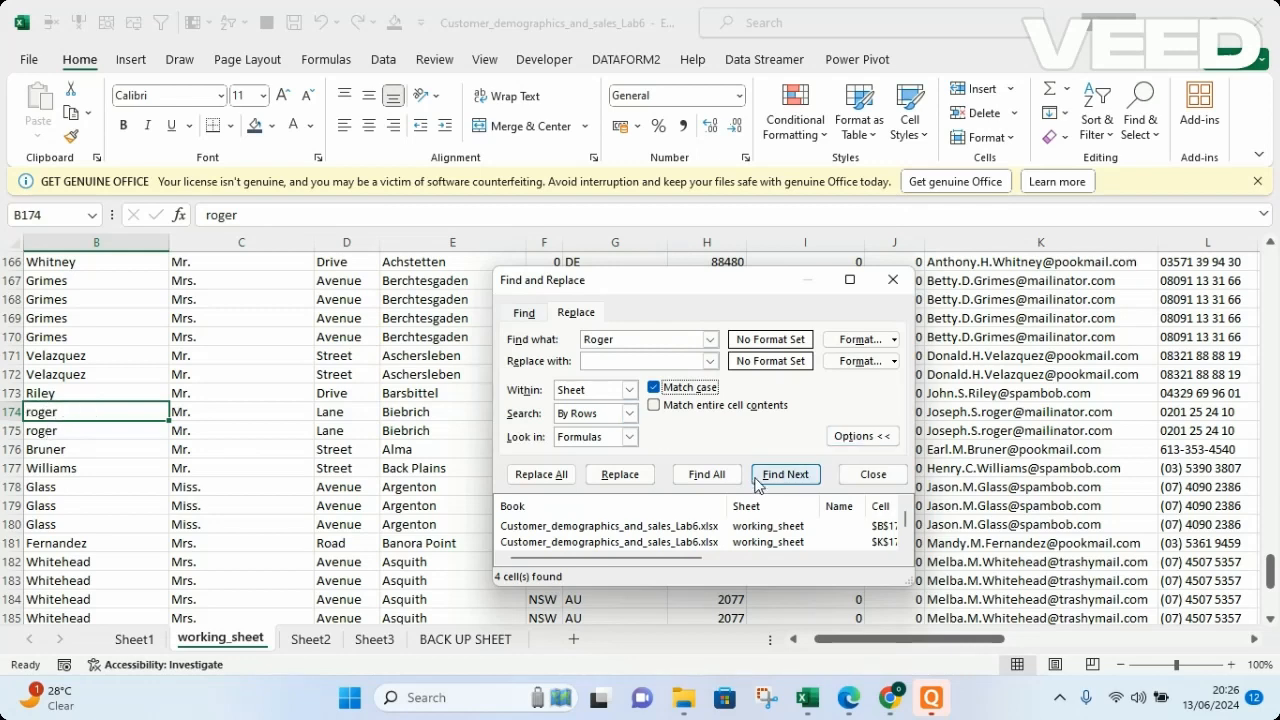
pyautogui.click(706, 474)
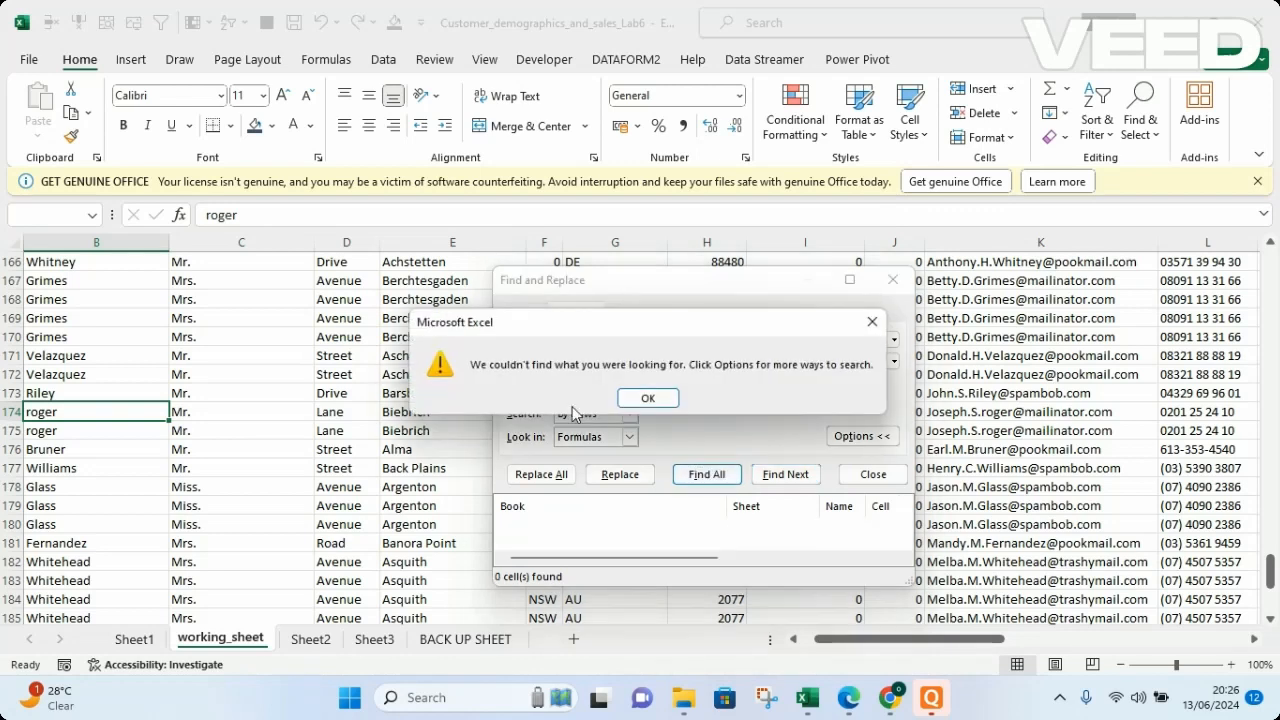
pyautogui.click(648, 397)
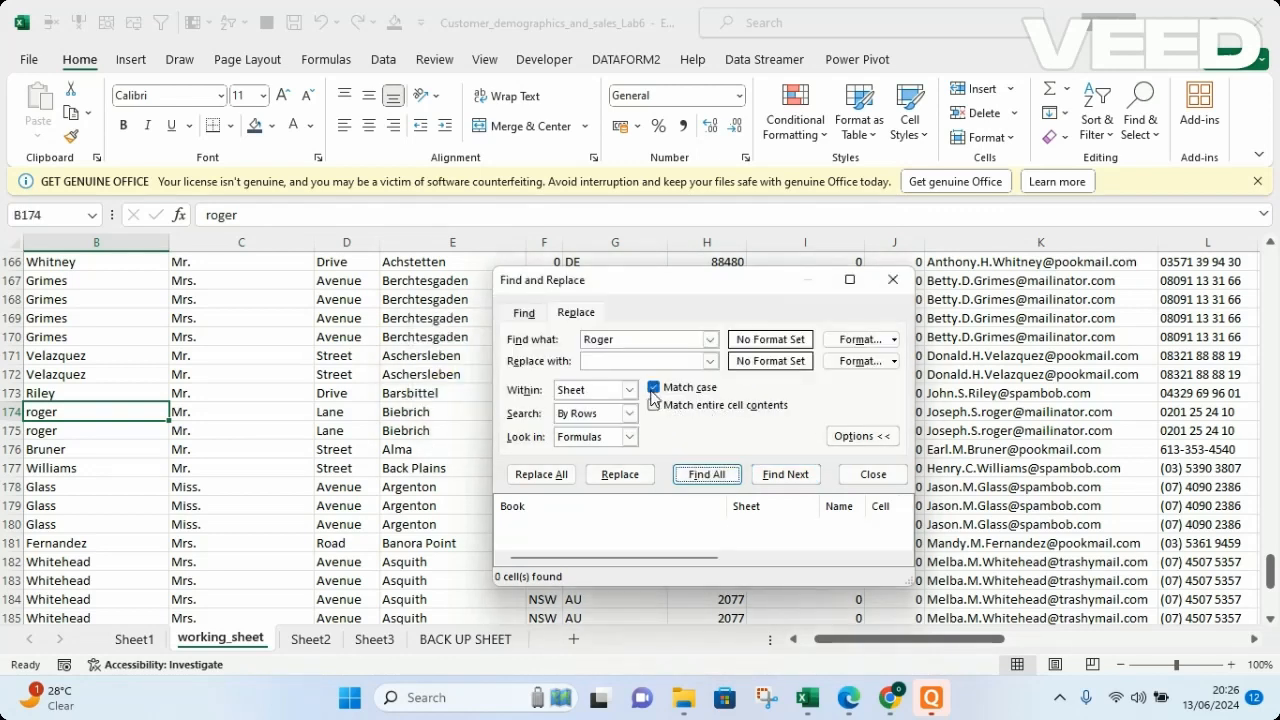
# Disable Match case and find all cells matching the surname written entirely in capitals.
pyautogui.click(653, 387)
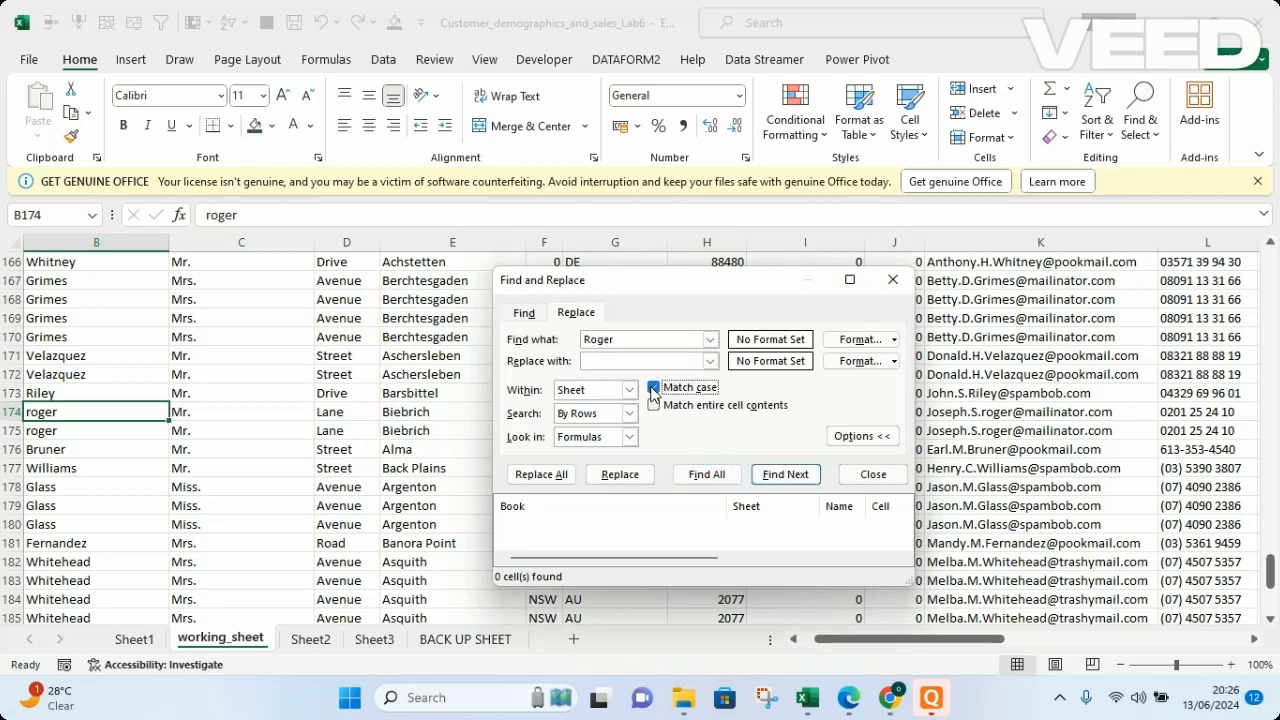
pyautogui.click(618, 340)
pyautogui.press('BackSpace')
pyautogui.press('BackSpace')
pyautogui.press('BackSpace')
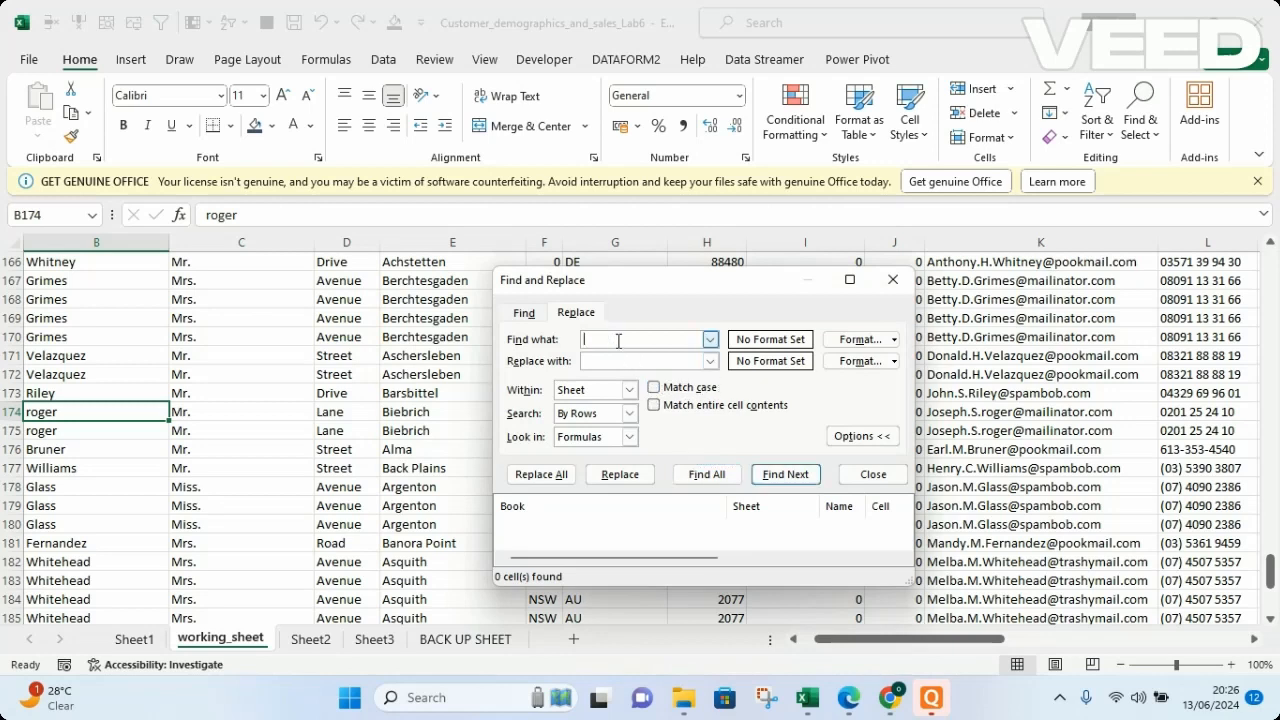
pyautogui.write('ROGER')
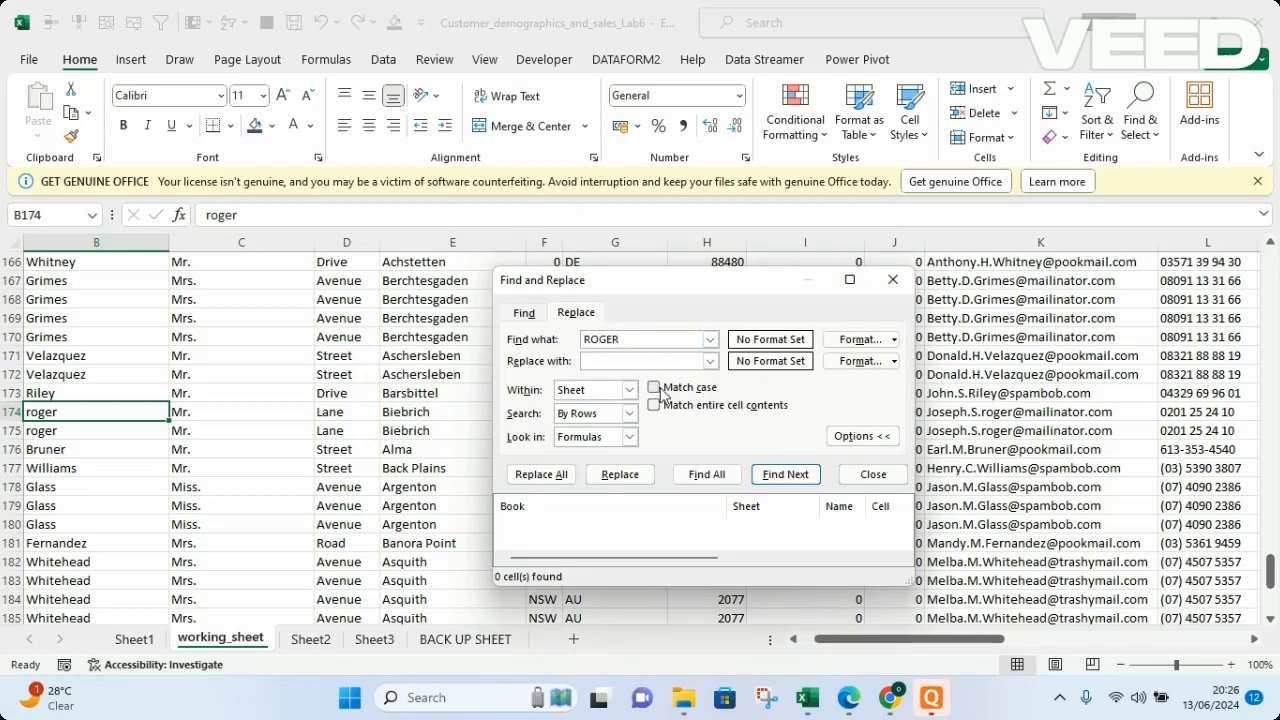
pyautogui.click(706, 474)
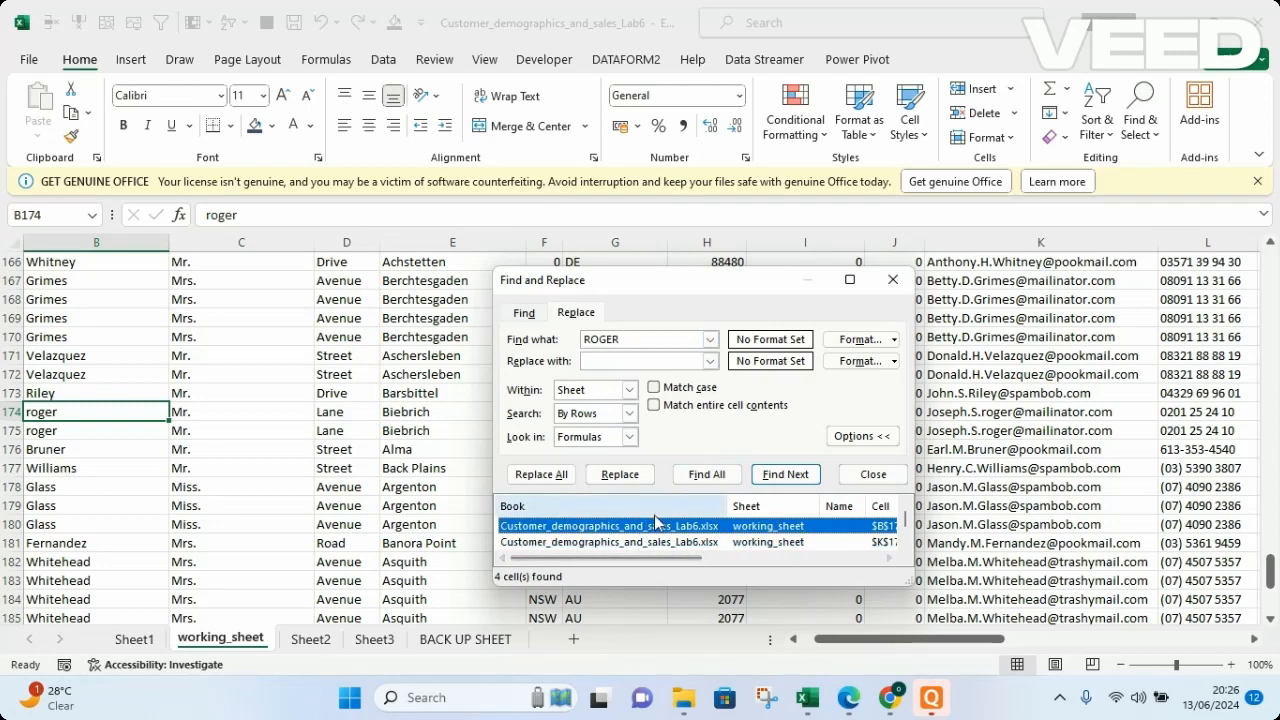
# Repeat the all-capitals surname search and examine the matching e-mail cell in row 174.
pyautogui.click(638, 338)
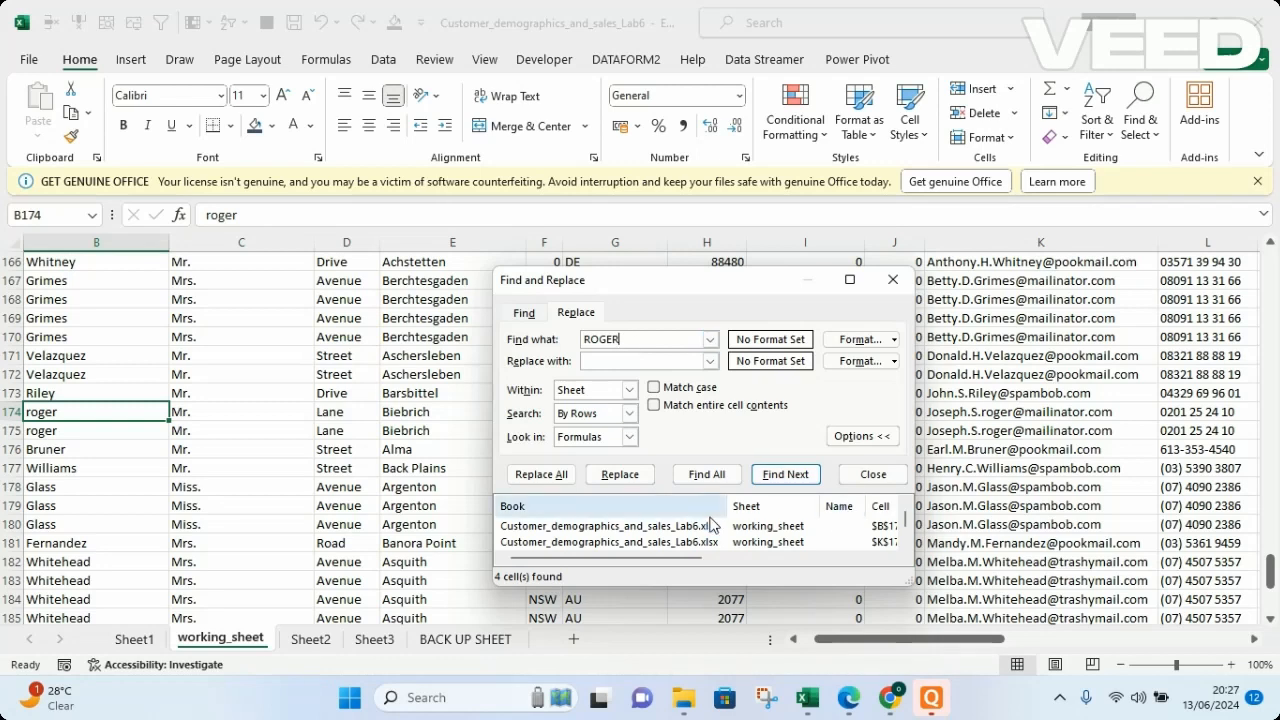
pyautogui.moveTo(685, 287); pyautogui.dragTo(557, 291)
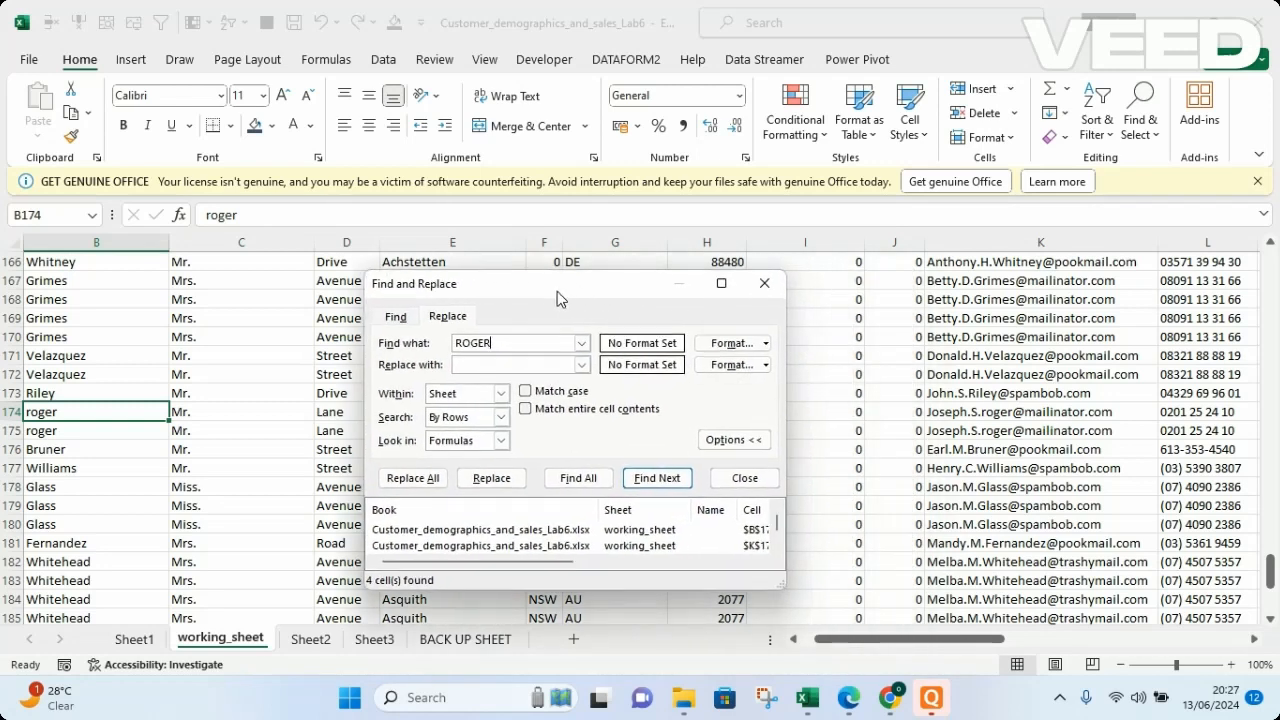
pyautogui.click(572, 484)
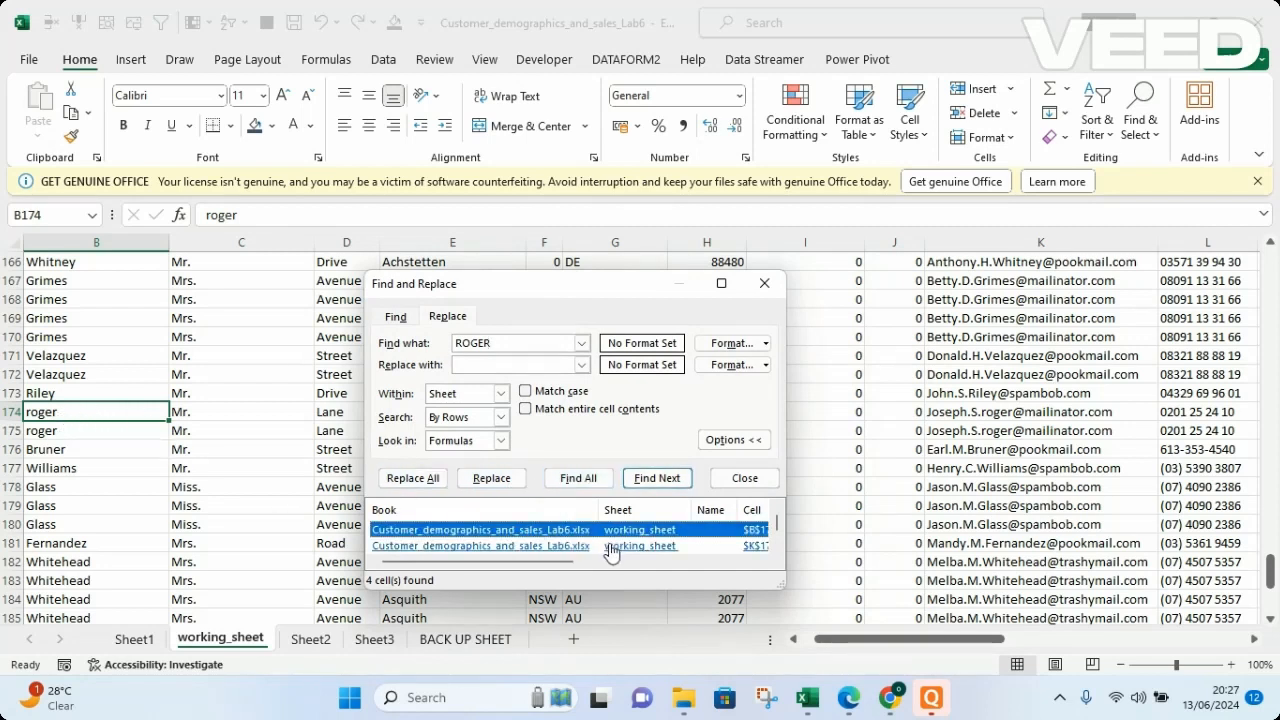
pyautogui.click(576, 550)
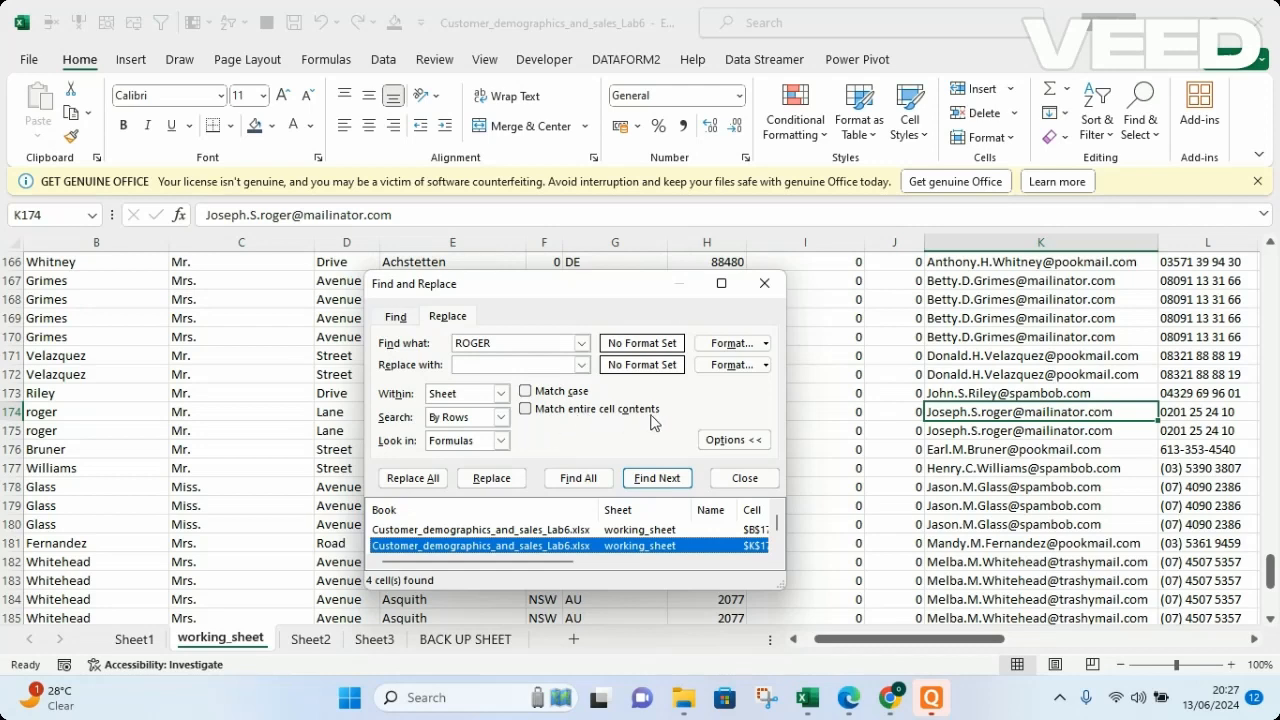
# Enable Match entire cell contents, find all cells holding only the surname, and go to the match in B175.
pyautogui.click(526, 410)
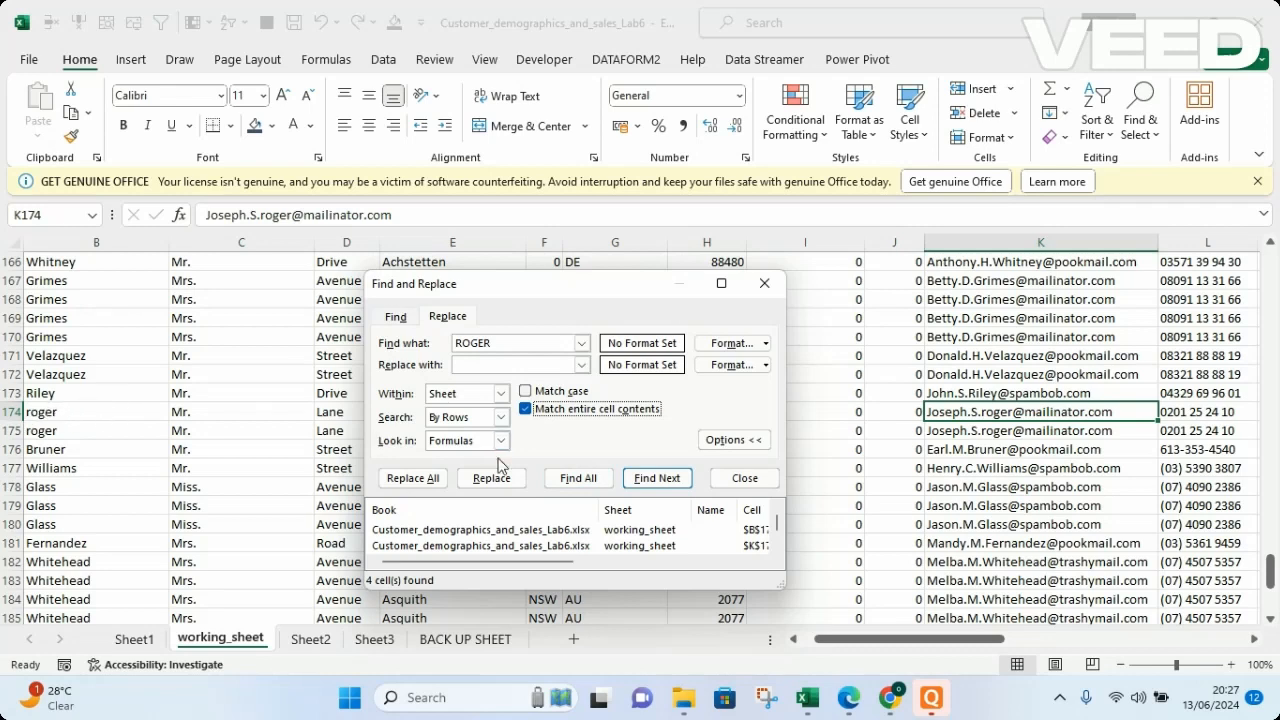
pyautogui.click(577, 479)
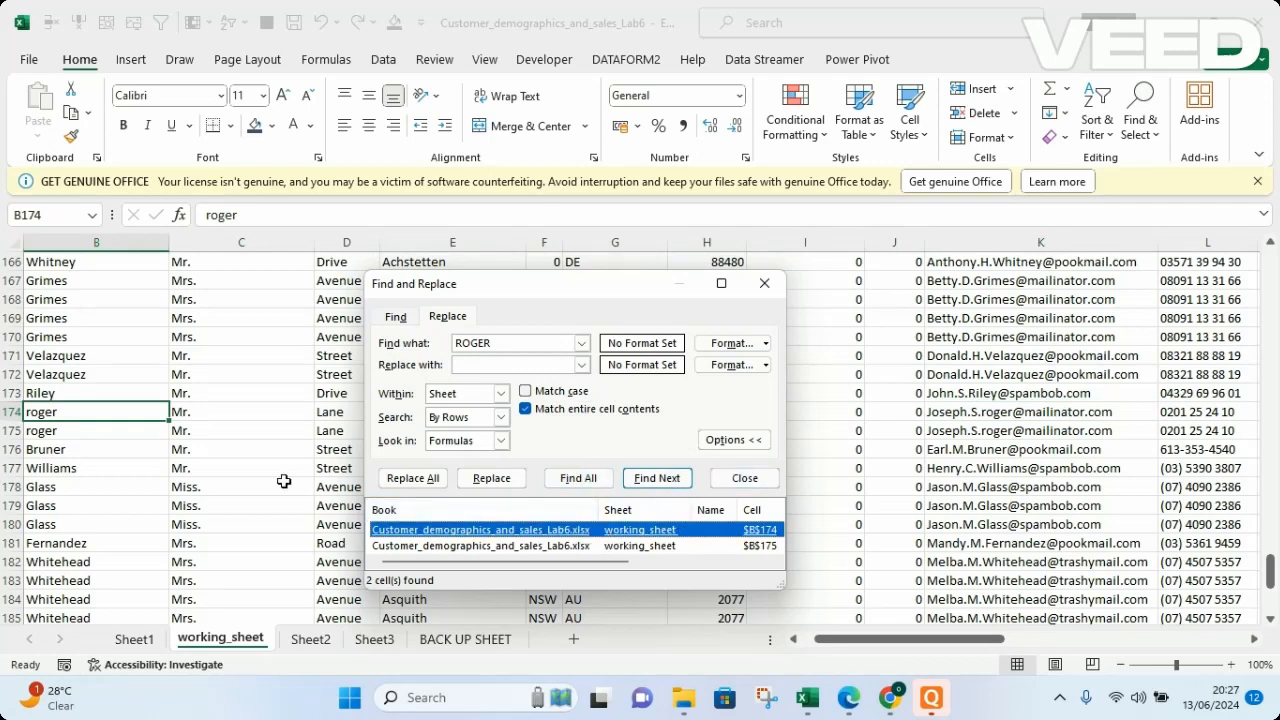
pyautogui.click(507, 547)
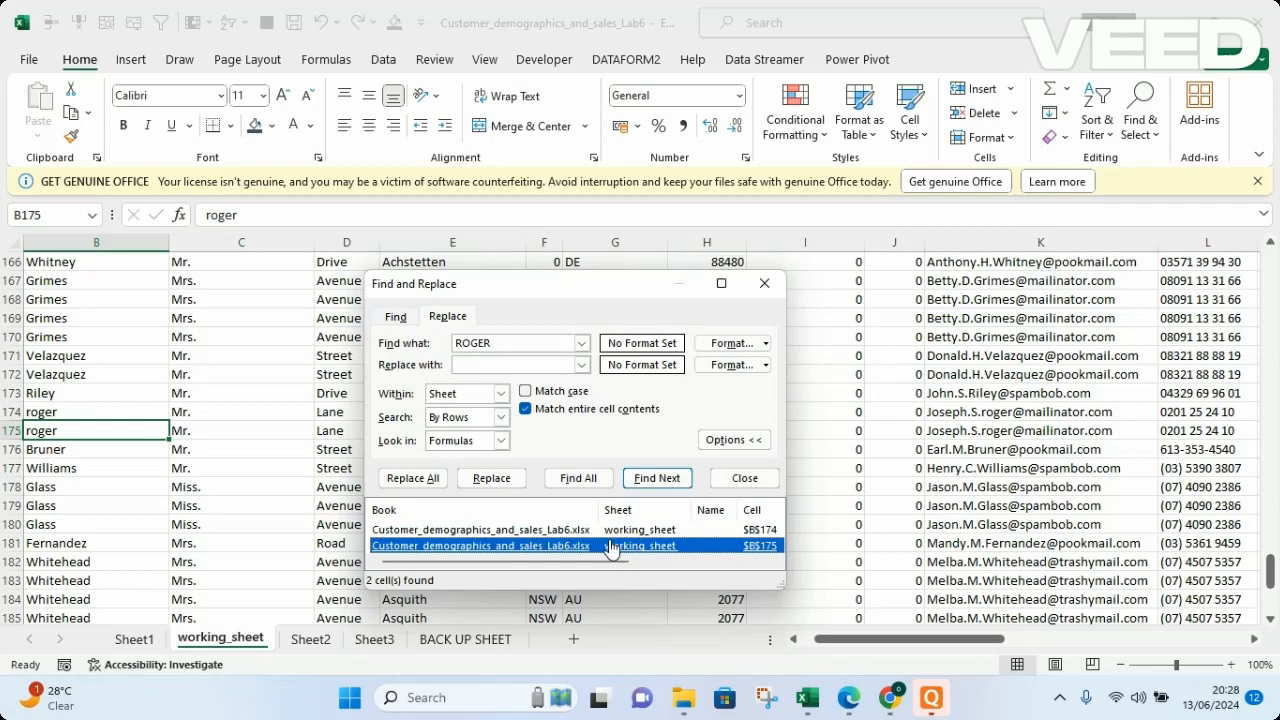
# Disable Match entire cell contents and close the Find and Replace dialog.
pyautogui.click(526, 410)
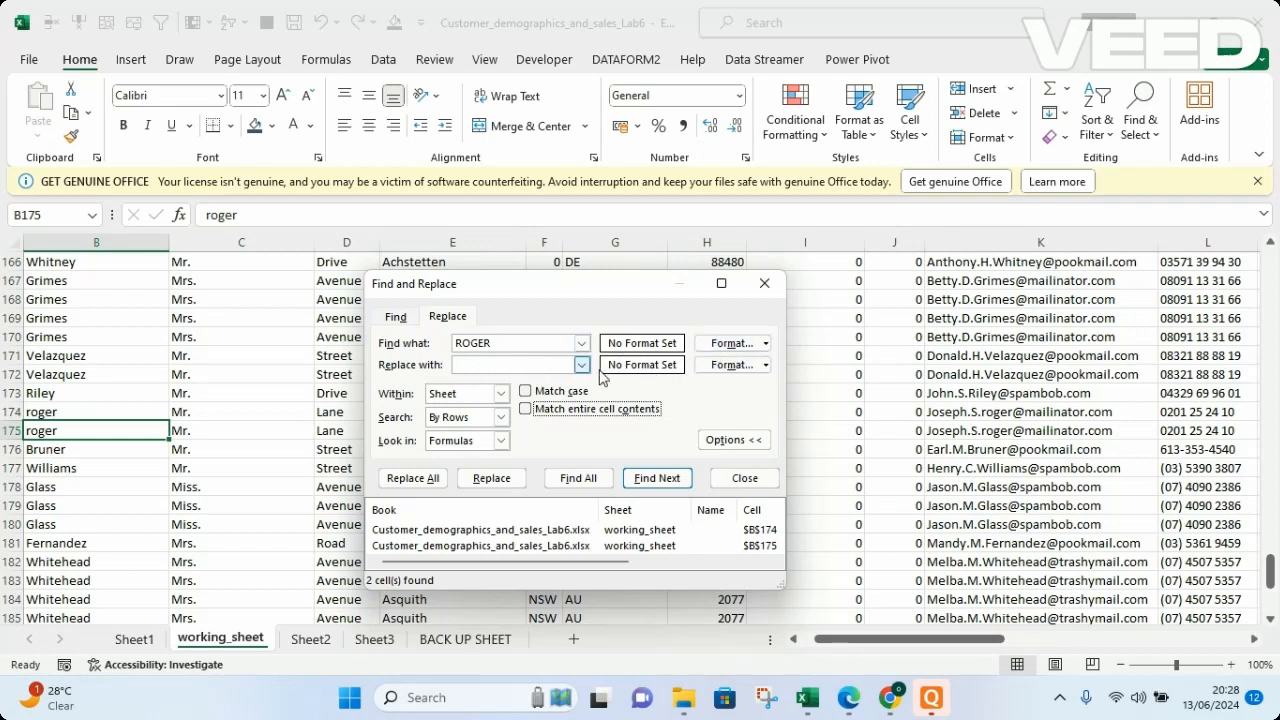
pyautogui.click(764, 287)
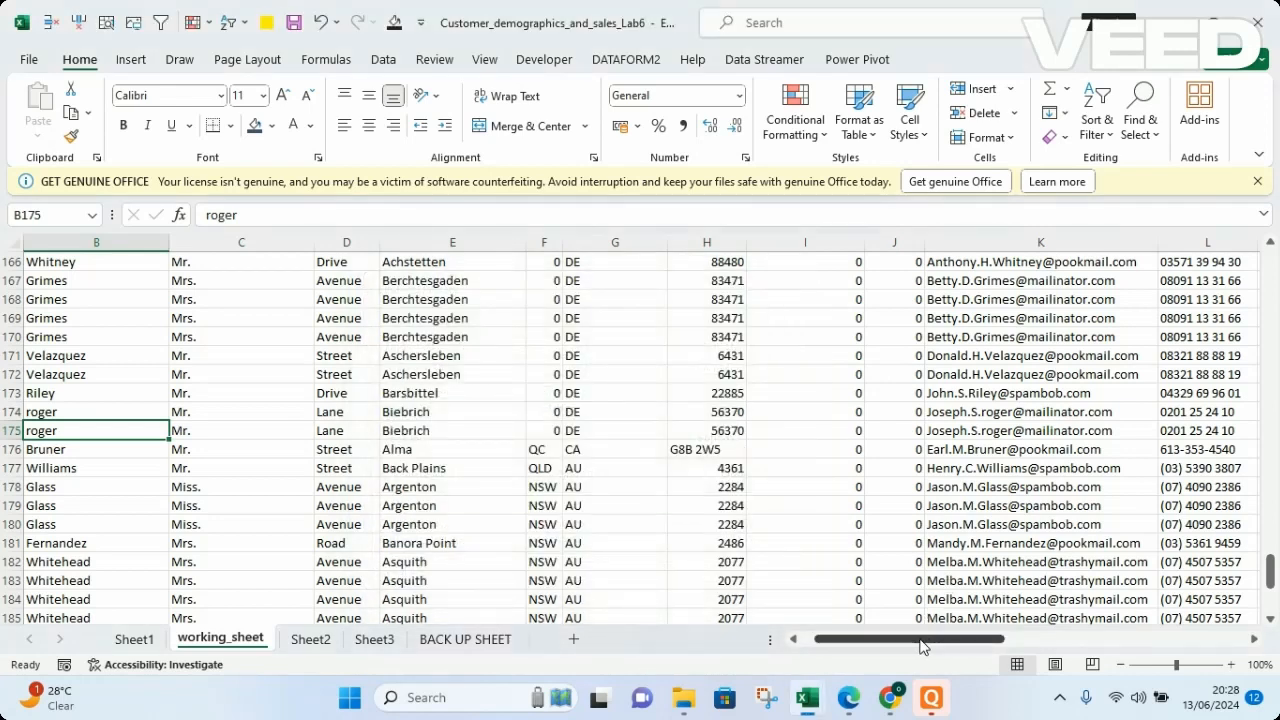
# Fill the last-name cell B5 on working_sheet with the gold theme color.
pyautogui.moveTo(924, 640); pyautogui.dragTo(846, 646)
pyautogui.moveTo(1272, 580); pyautogui.dragTo(1275, 275)
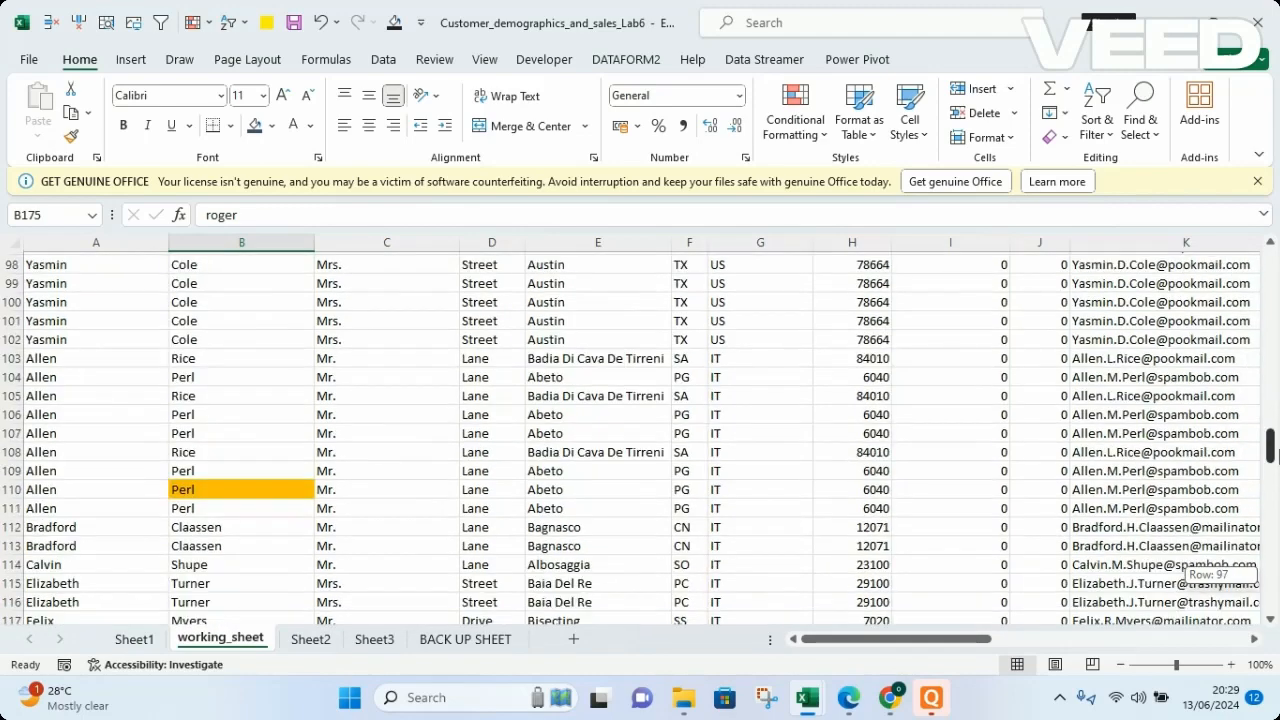
pyautogui.moveTo(1273, 455)
pyautogui.mouseDown()
pyautogui.moveTo(1274, 486)
pyautogui.moveTo(1273, 272)
pyautogui.moveTo(1268, 460)
pyautogui.mouseUp()
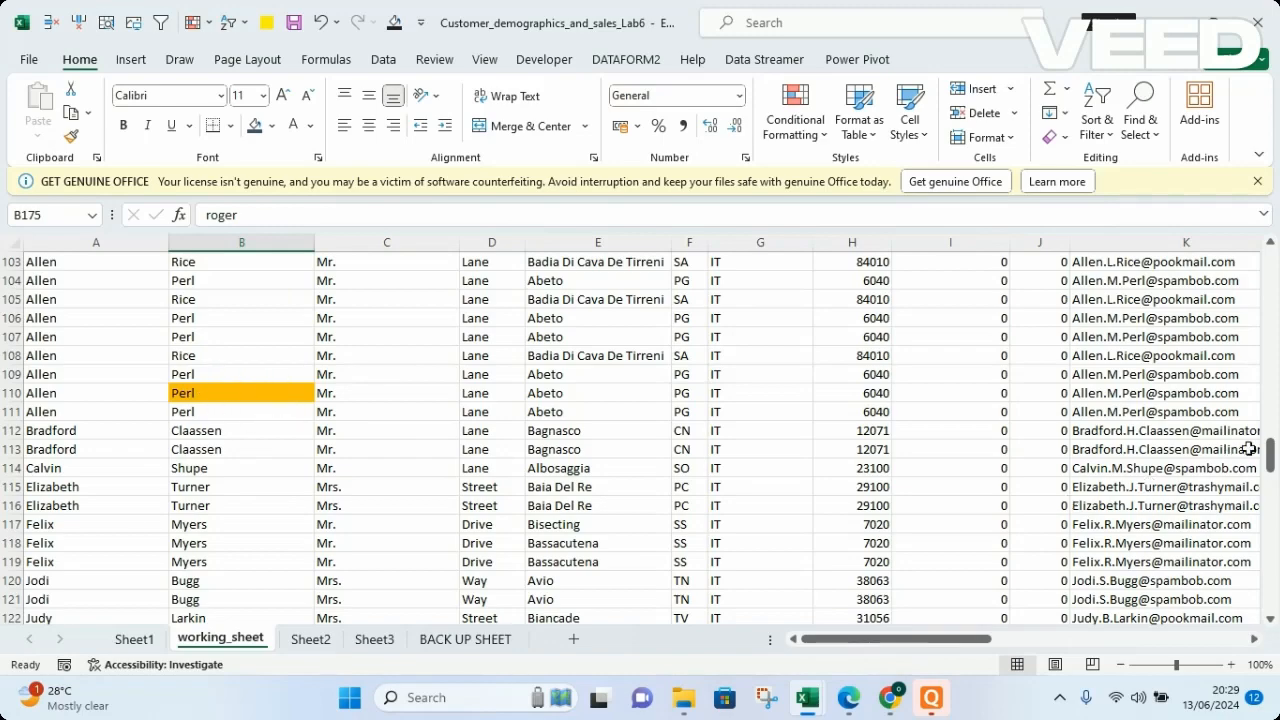
pyautogui.moveTo(1270, 462); pyautogui.dragTo(1270, 265)
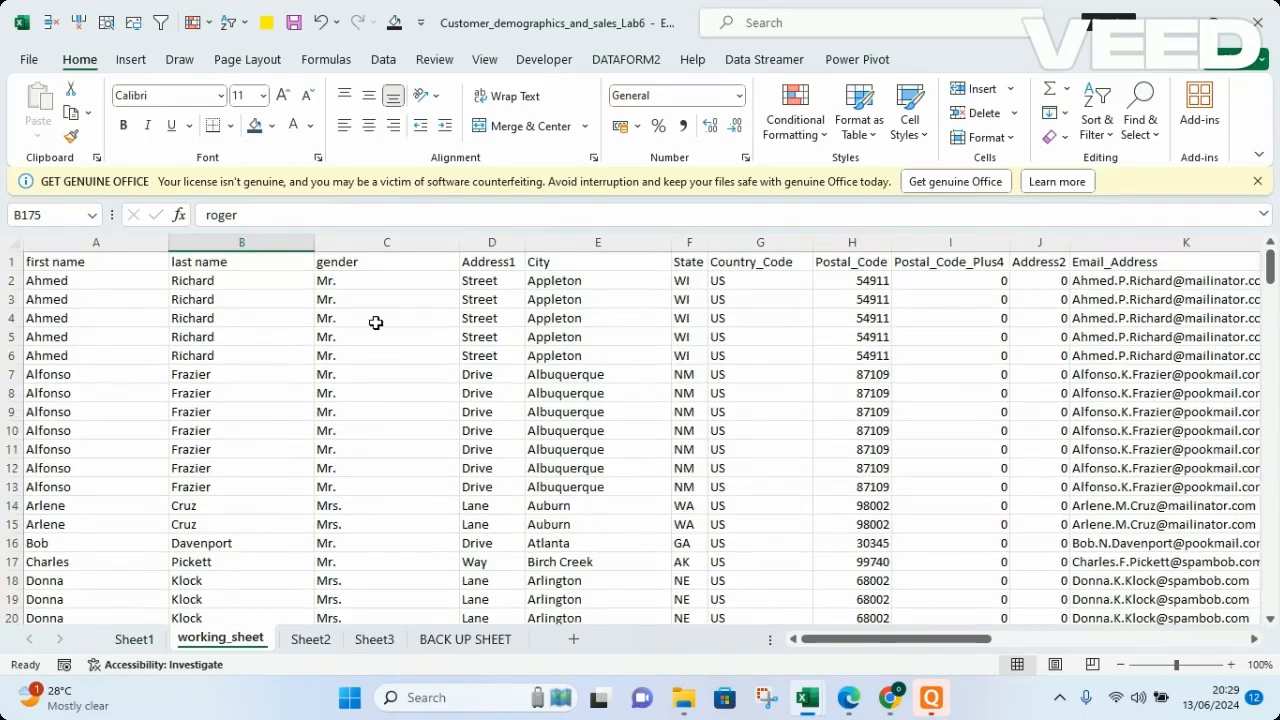
pyautogui.click(214, 343)
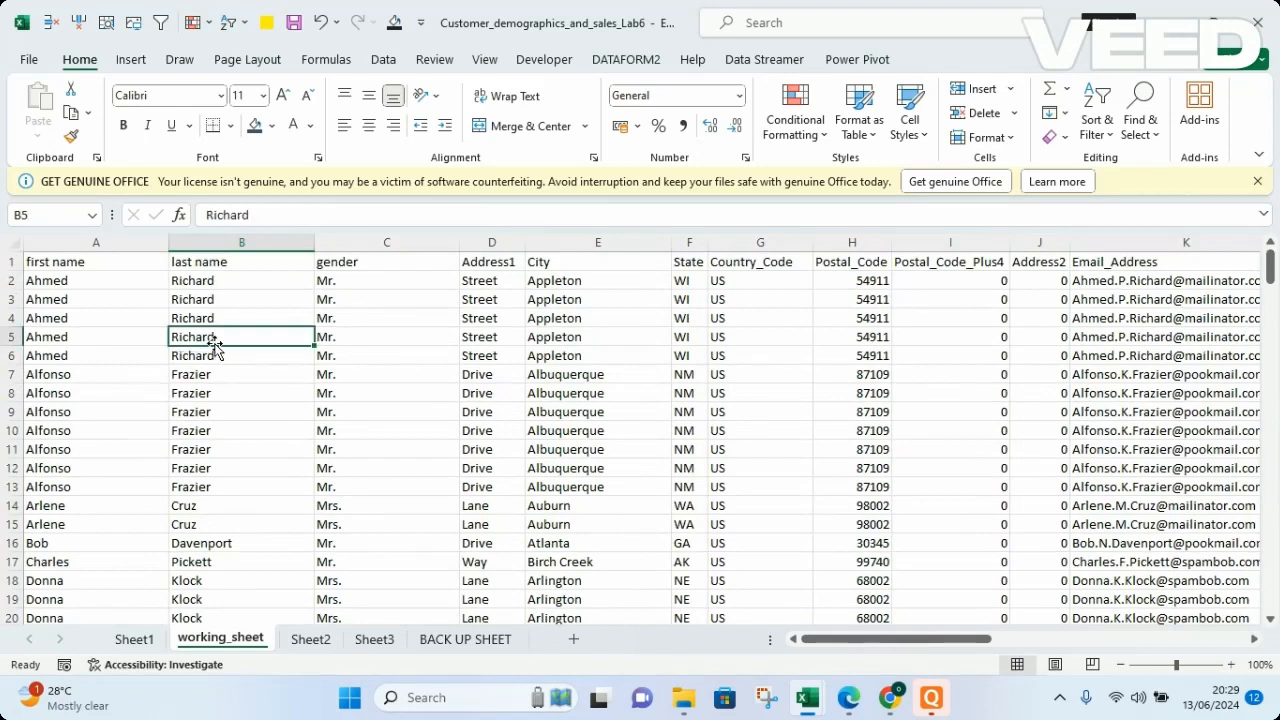
pyautogui.click(273, 126)
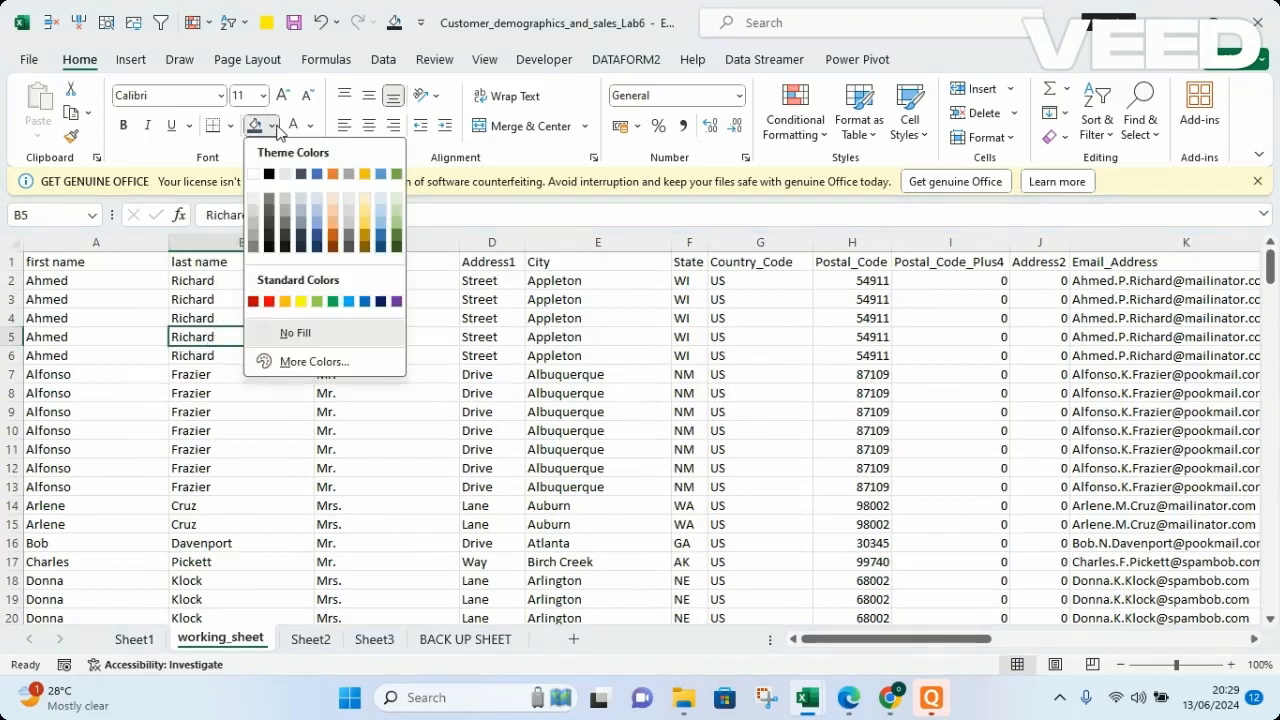
pyautogui.click(362, 176)
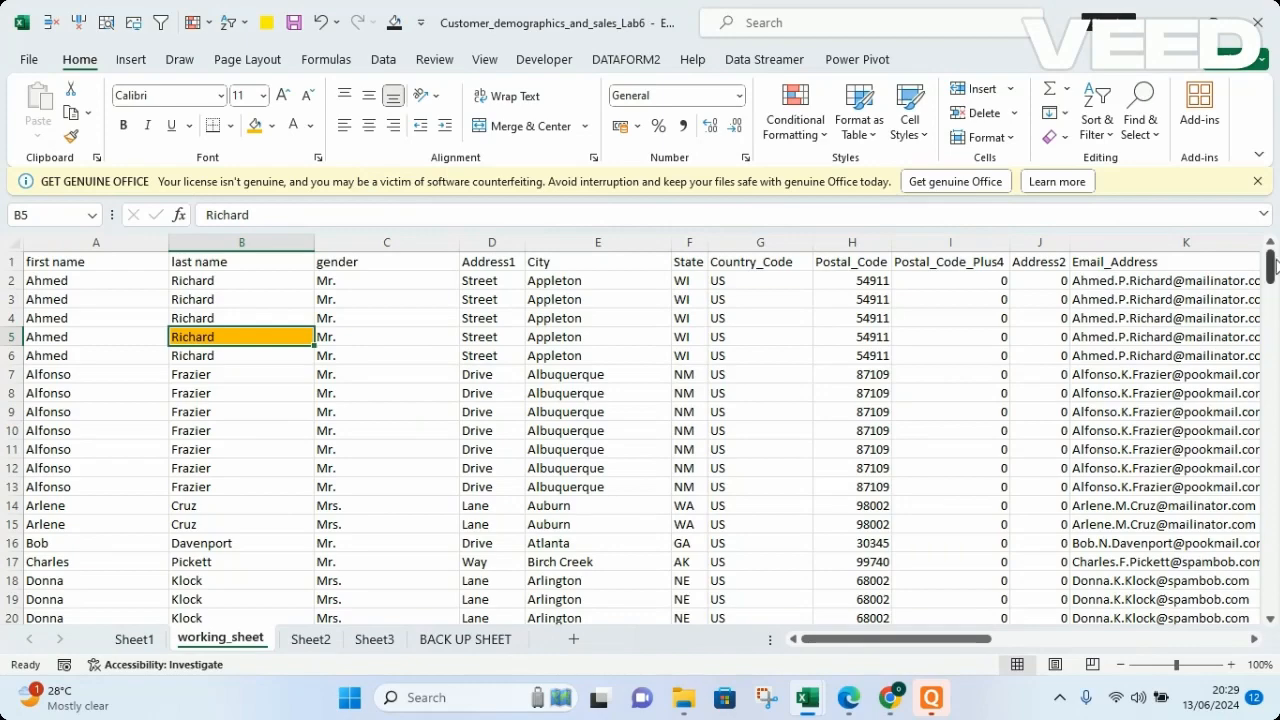
# Apply the same gold fill to the last-name cell B190 near the end of the data.
pyautogui.moveTo(1272, 262); pyautogui.dragTo(1272, 590)
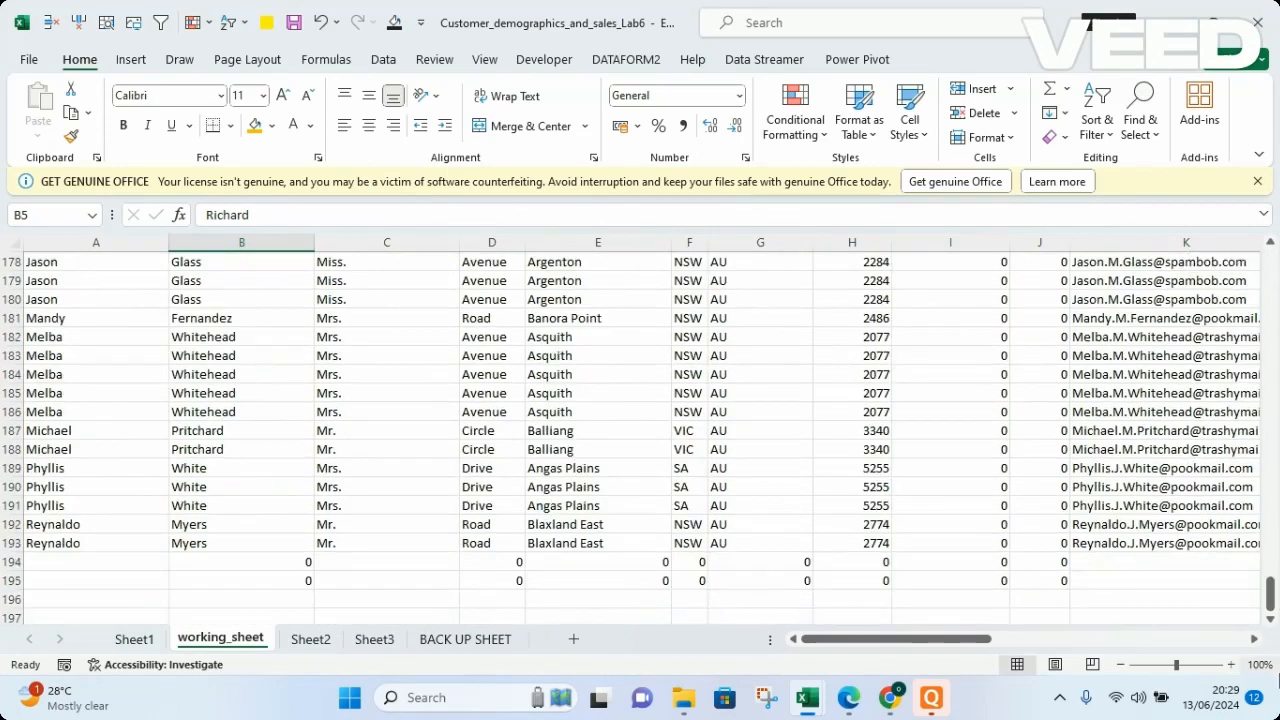
pyautogui.click(250, 485)
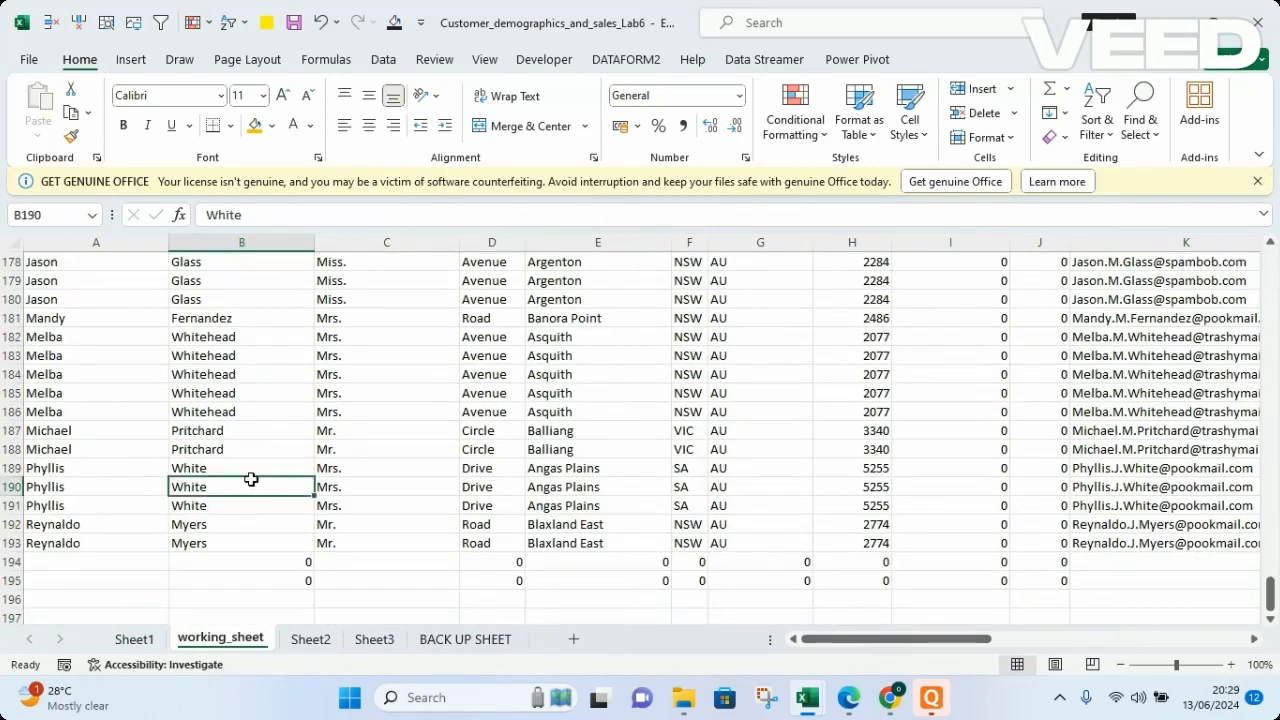
pyautogui.click(254, 125)
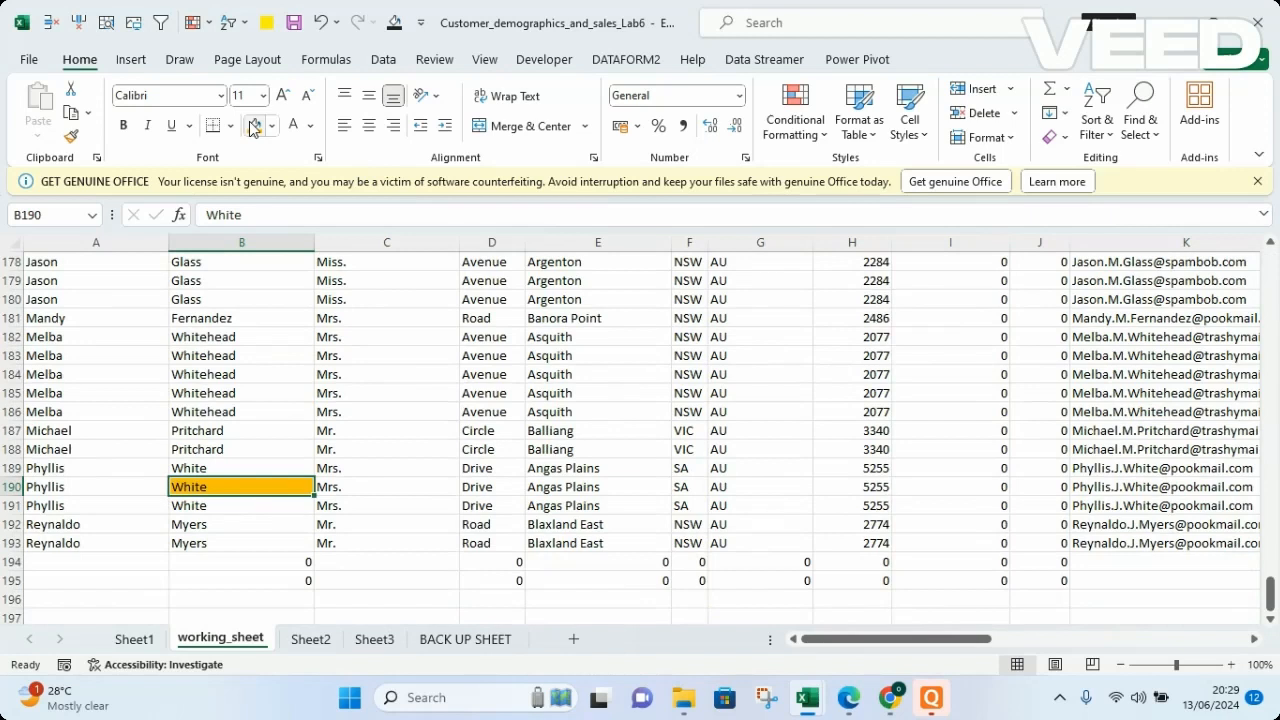
pyautogui.click(660, 469)
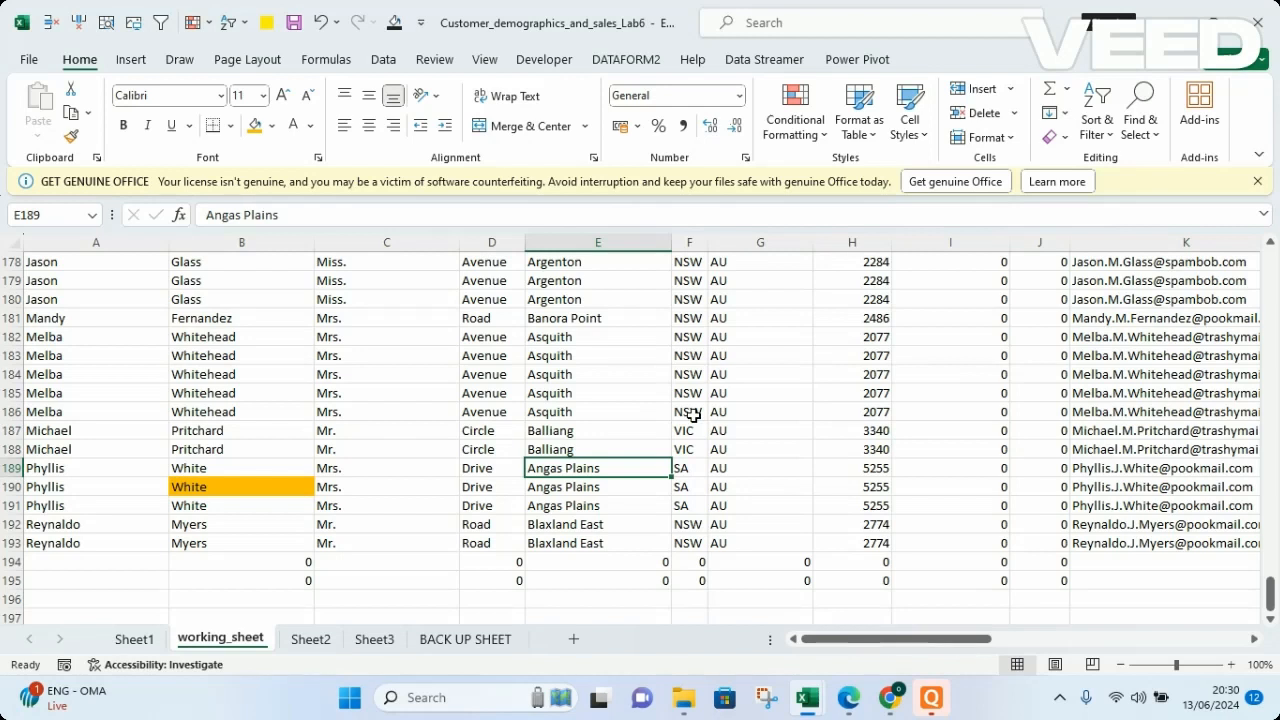
# Reopen Find and Replace, empty the search term, and take the find format from the gold-filled cell B5.
pyautogui.moveTo(1270, 594); pyautogui.dragTo(1270, 262)
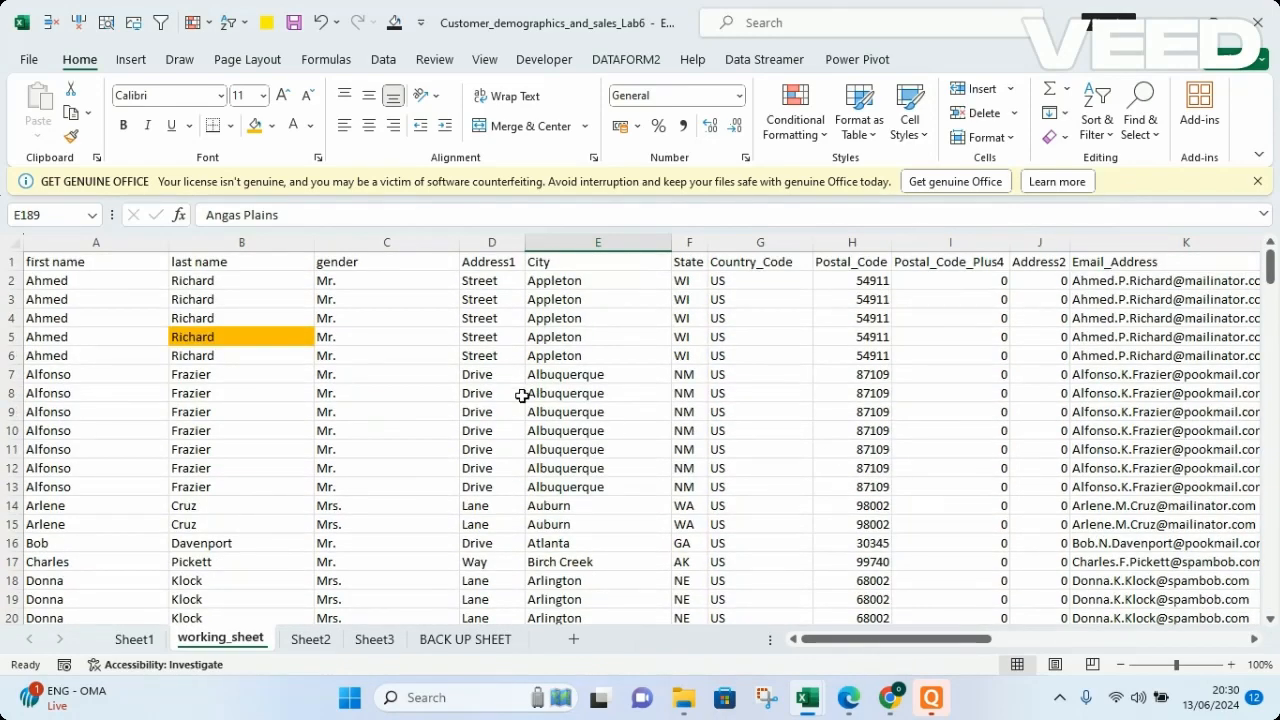
pyautogui.hotkey('ctrl', 'h')
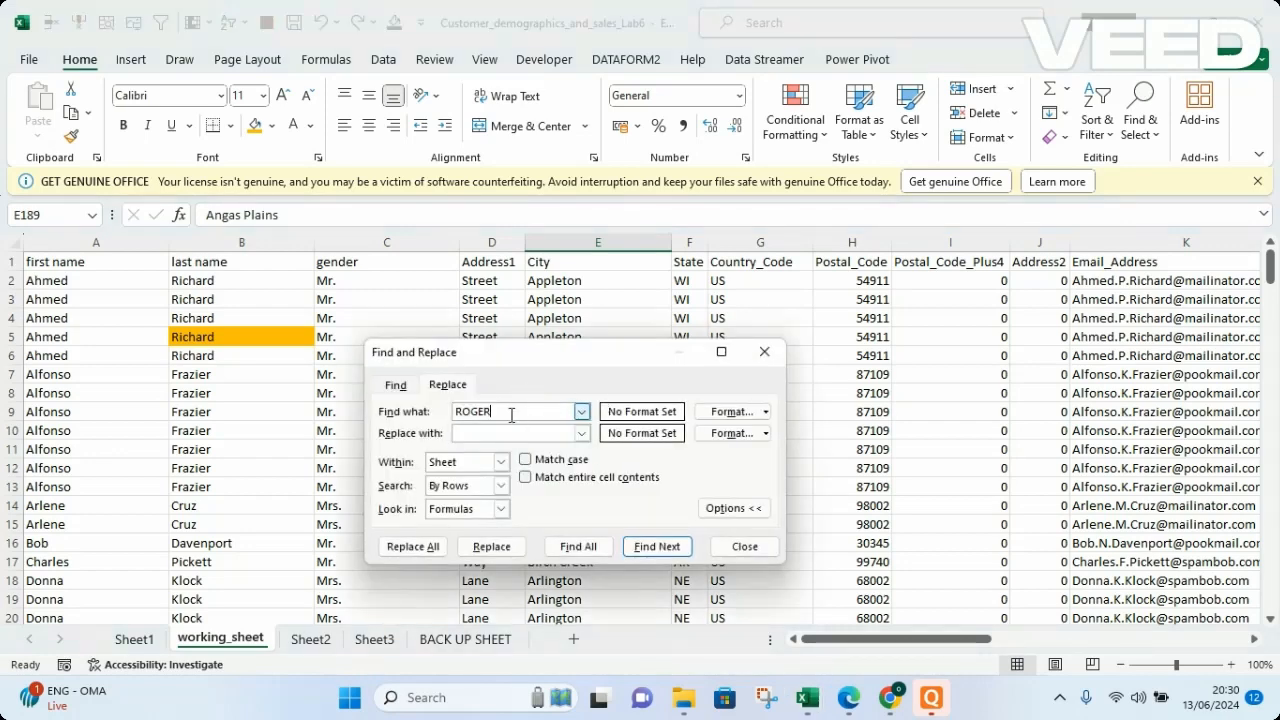
pyautogui.press('BackSpace')
pyautogui.press('BackSpace')
pyautogui.press('BackSpace')
pyautogui.press('BackSpace')
pyautogui.click(737, 417)
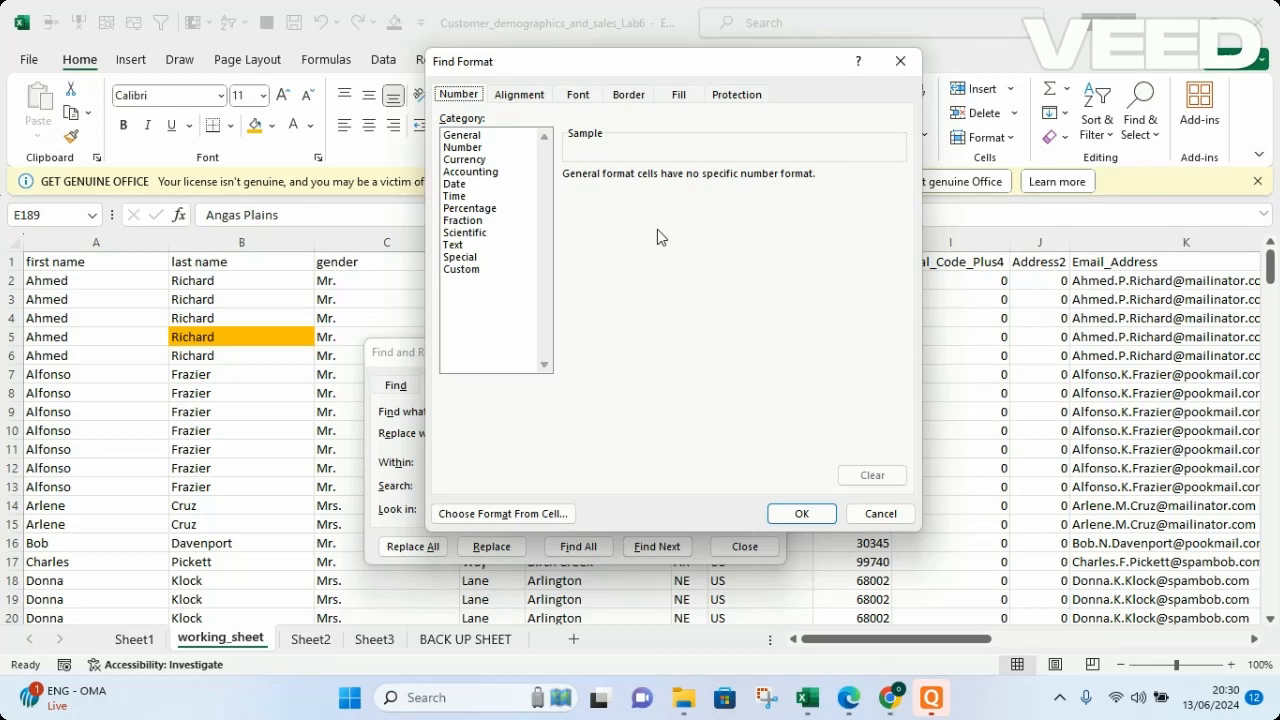
pyautogui.click(680, 95)
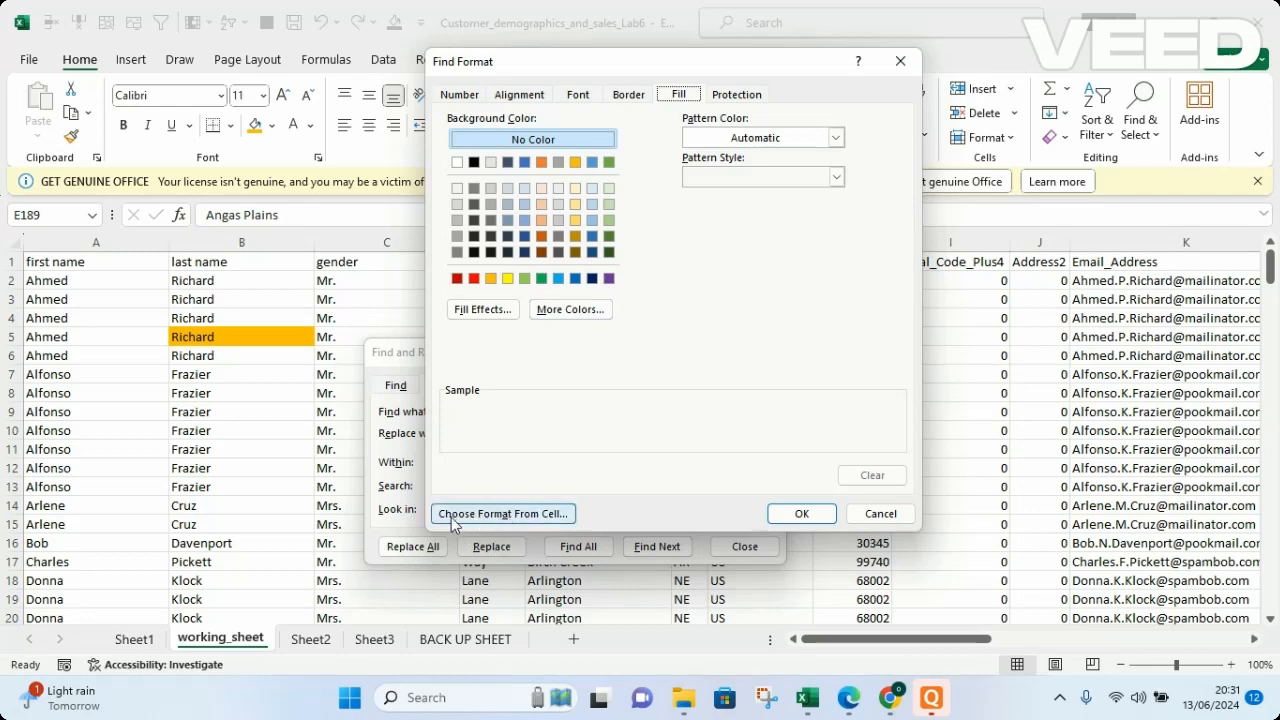
pyautogui.click(535, 517)
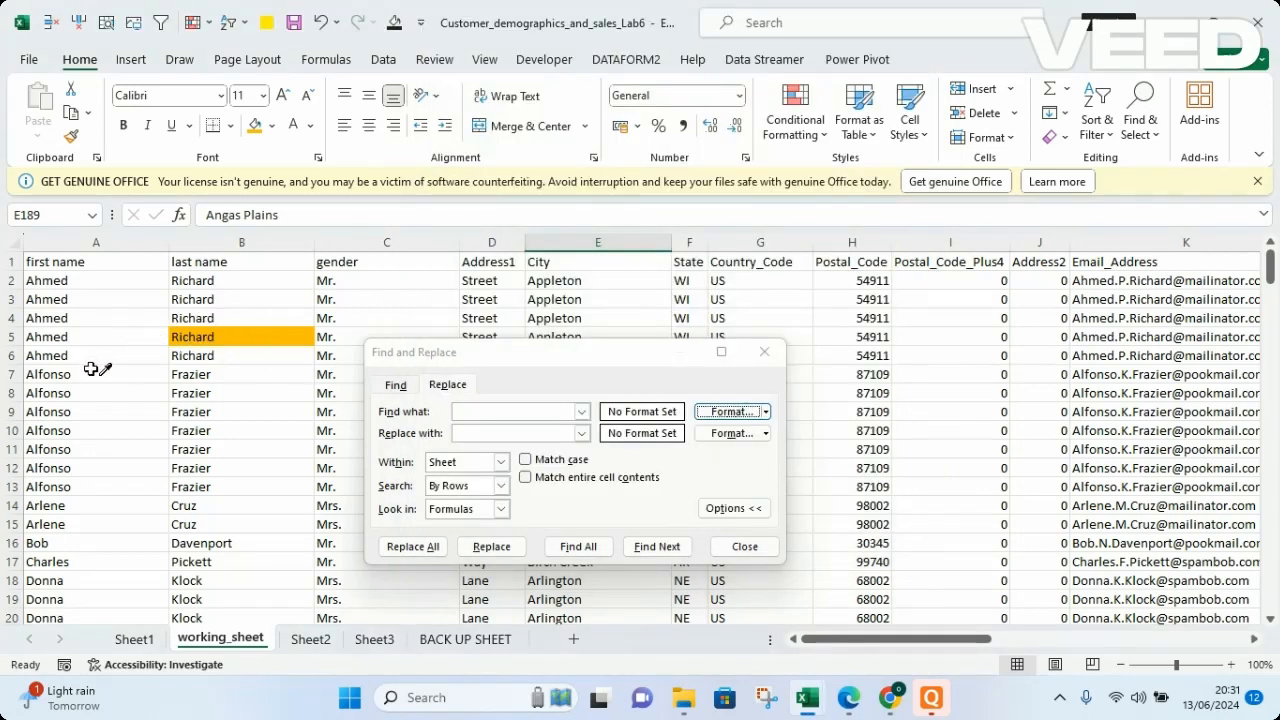
pyautogui.click(231, 338)
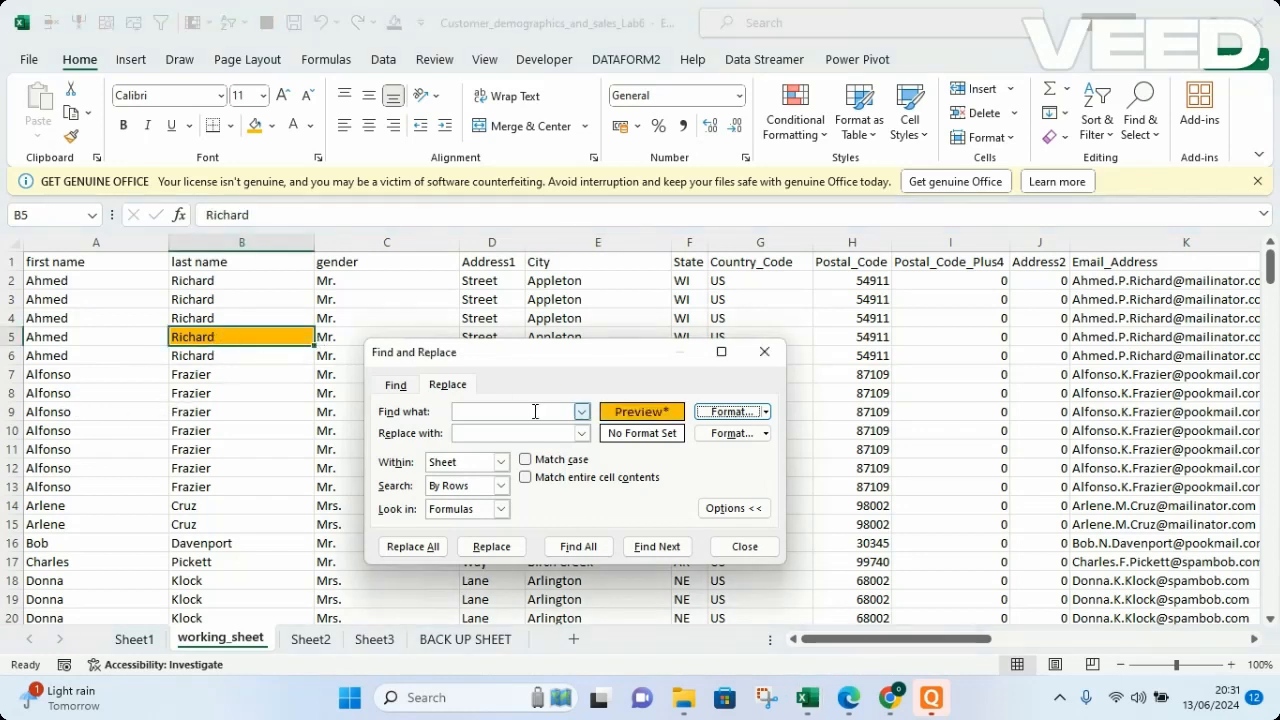
# Find all cells with the gold fill, leaving Match entire cell contents off, and go to the matches in B162 and B190.
pyautogui.click(526, 478)
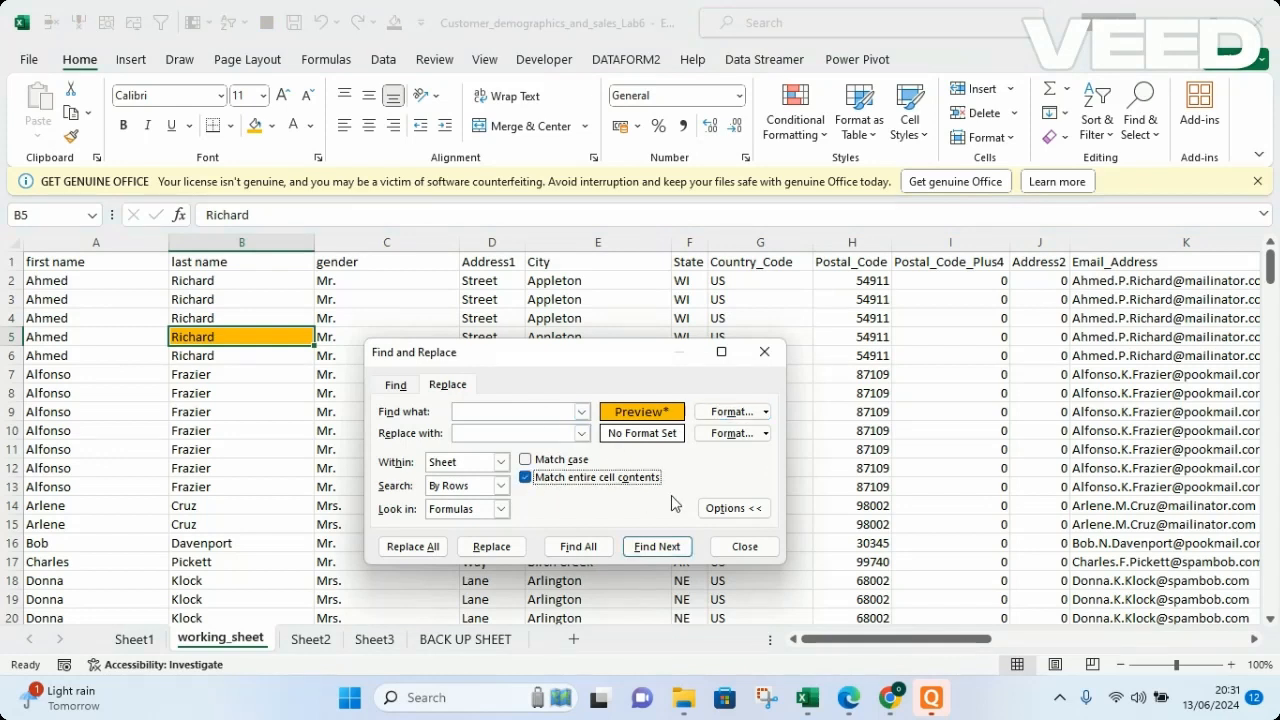
pyautogui.click(527, 479)
pyautogui.click(573, 552)
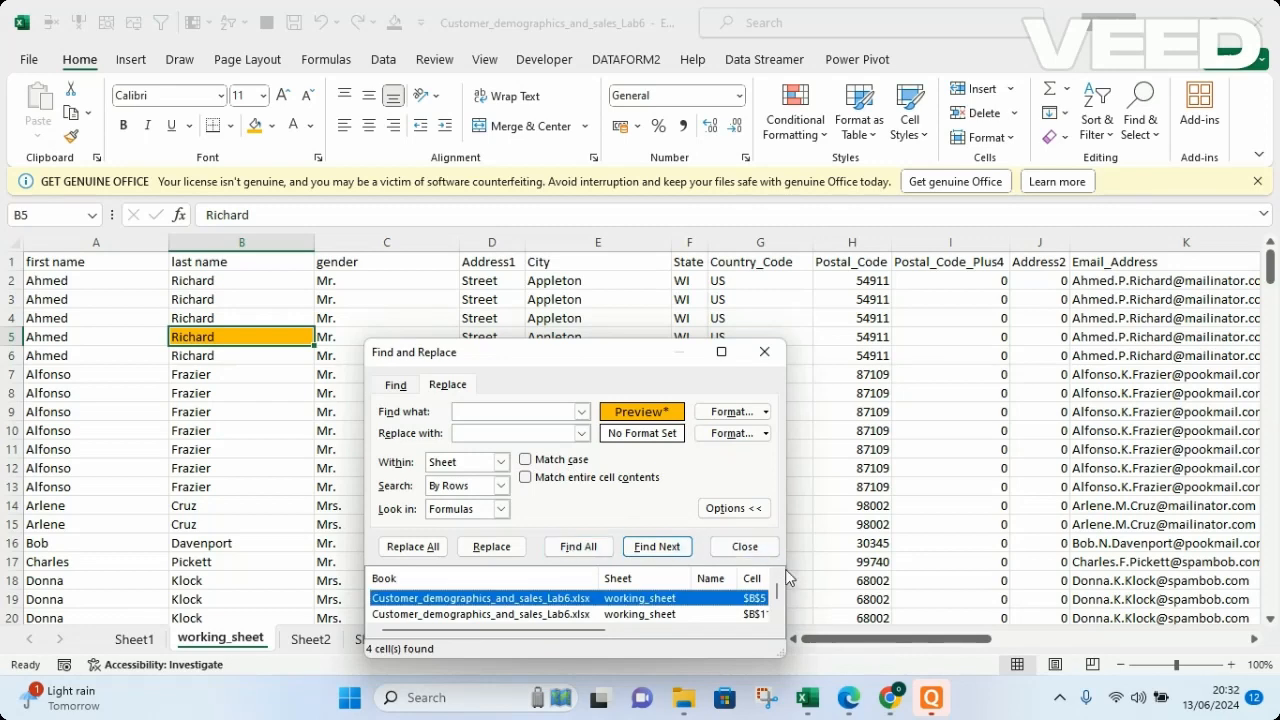
pyautogui.scroll(-1, 778, 597)
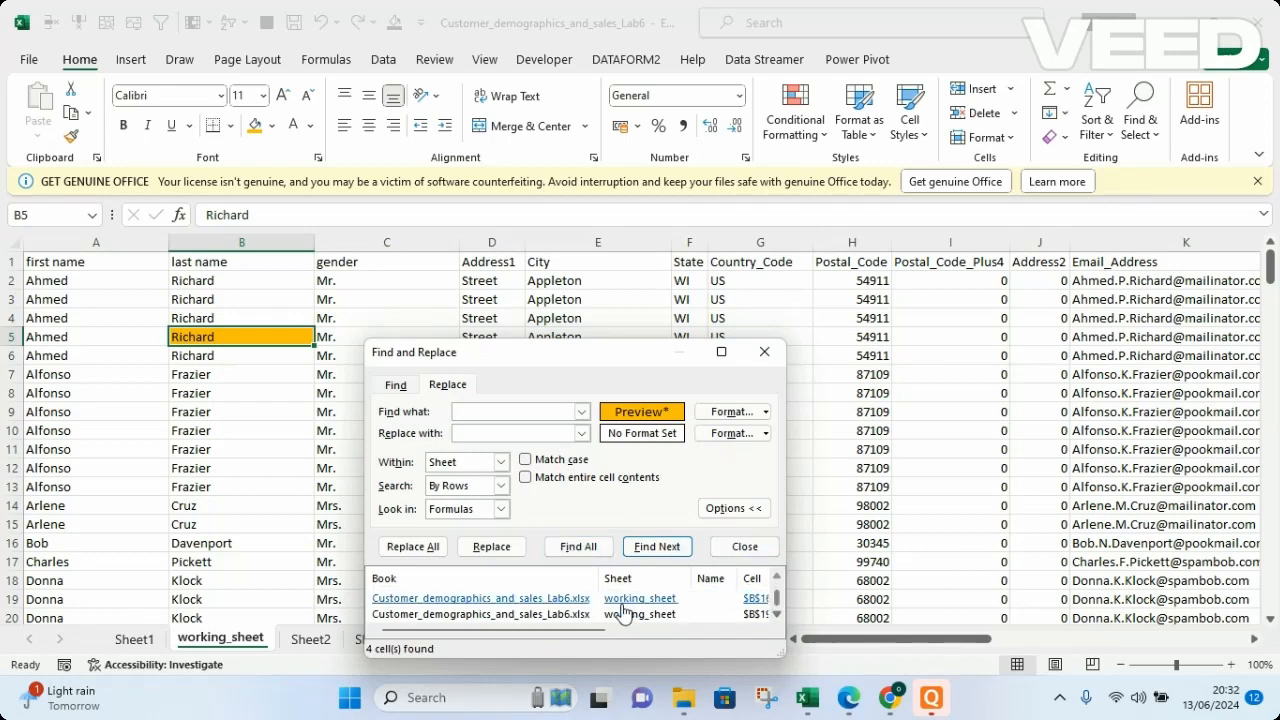
pyautogui.click(591, 600)
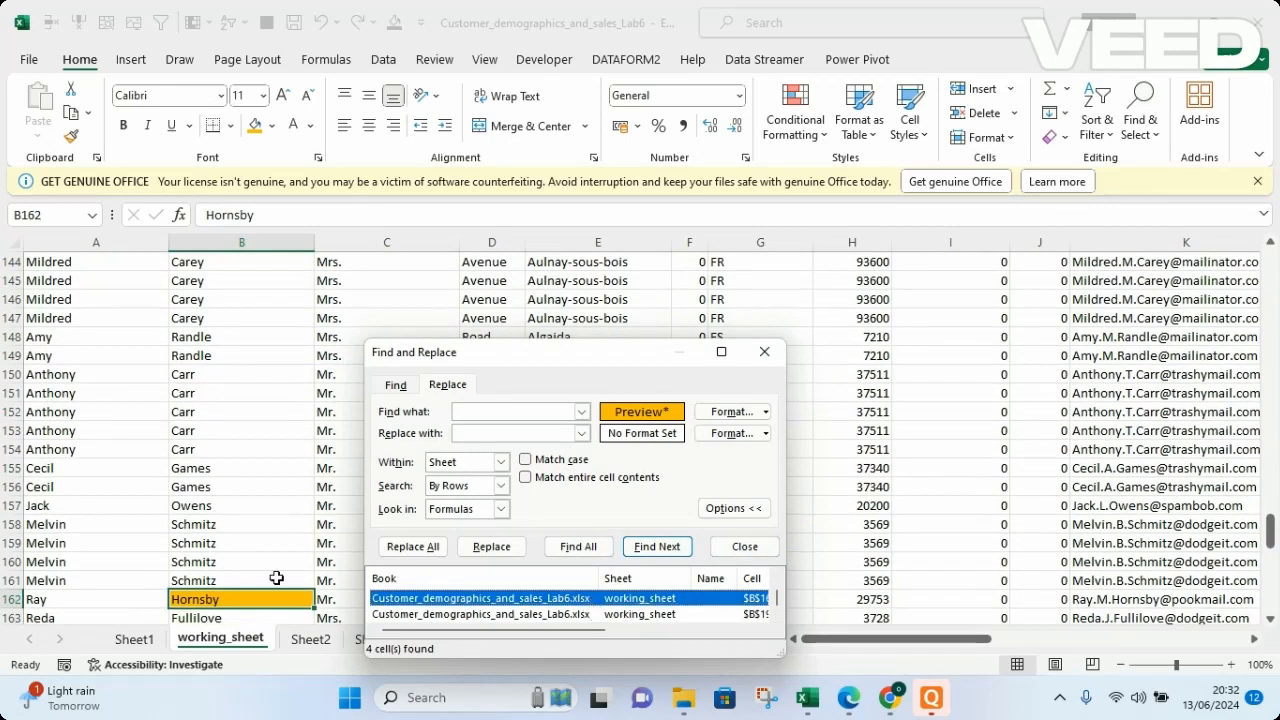
pyautogui.click(531, 614)
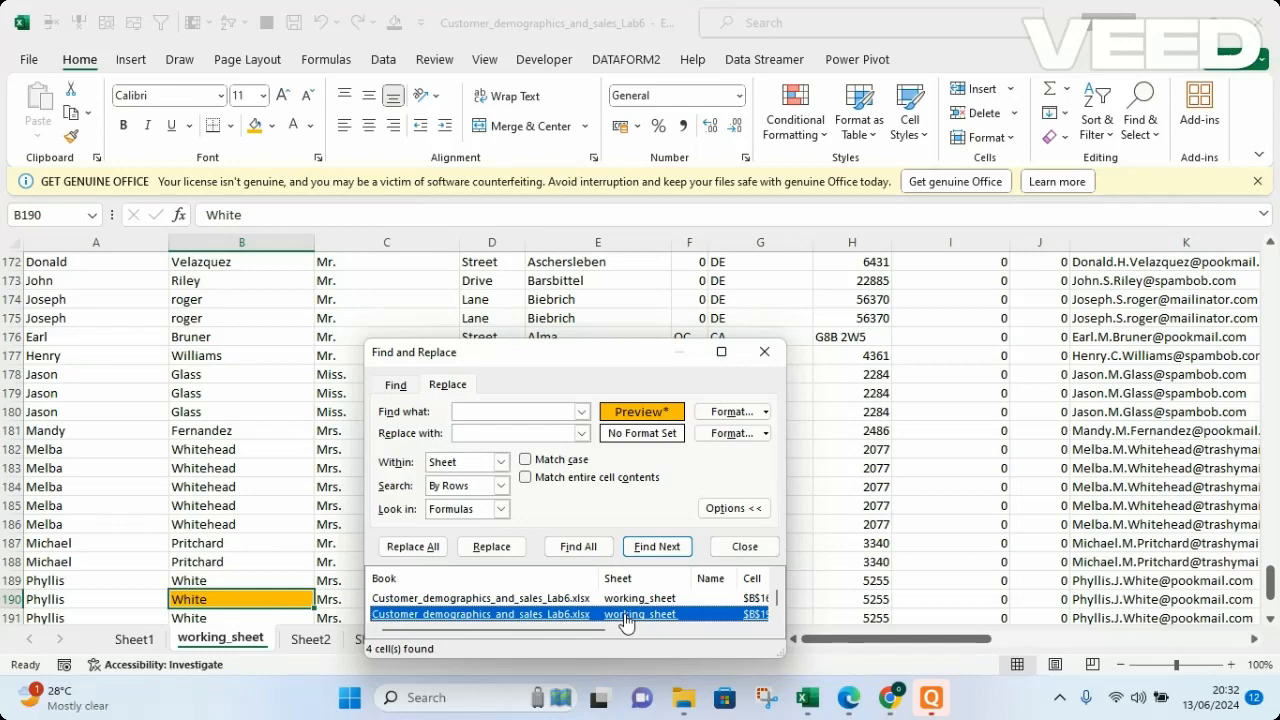
# Step back and forth through the found gold-filled cells between B190 and B5, ending at B5.
pyautogui.press('Up')
pyautogui.press('Up')
pyautogui.press('Up')
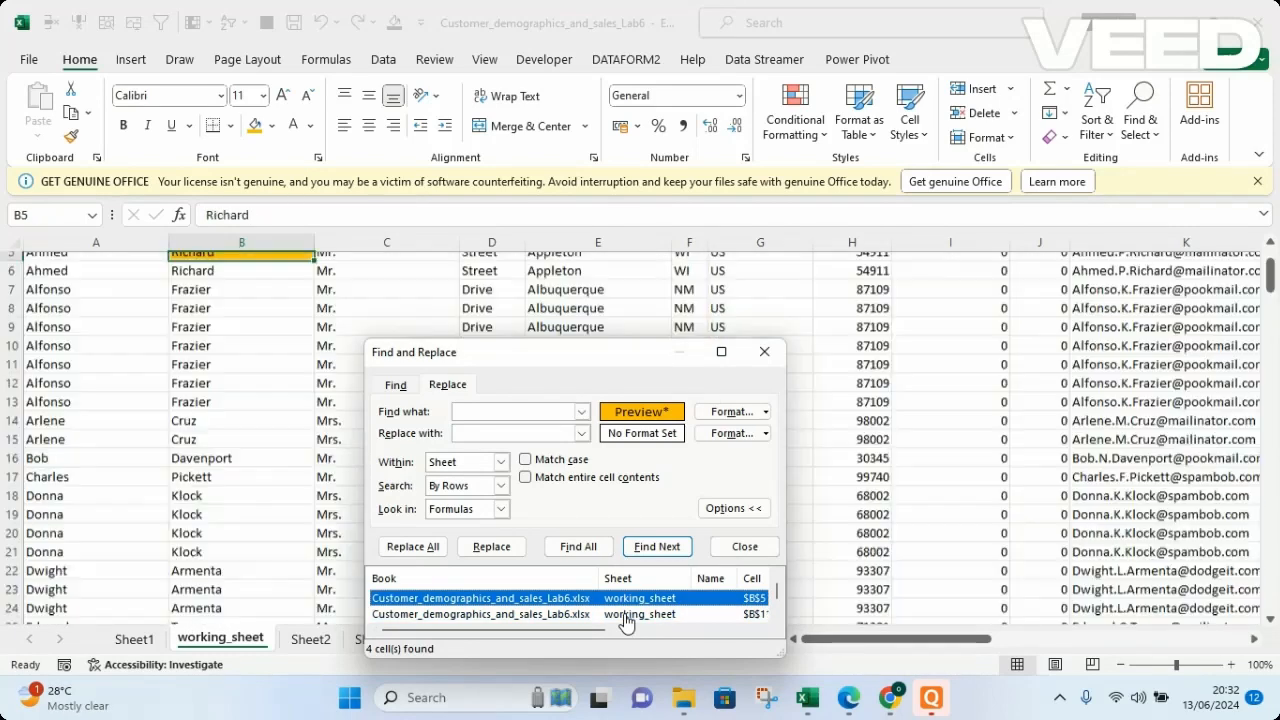
pyautogui.press('Down')
pyautogui.press('Down')
pyautogui.press('Down')
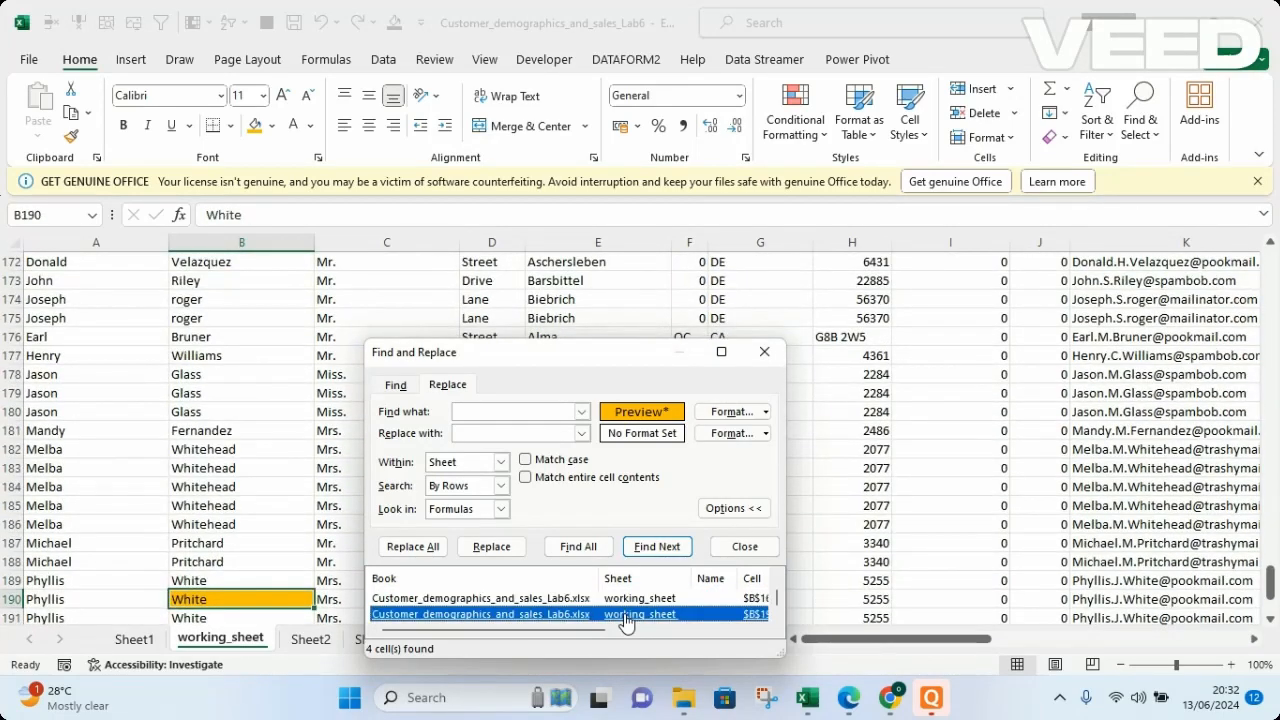
pyautogui.press('Up')
pyautogui.press('Up')
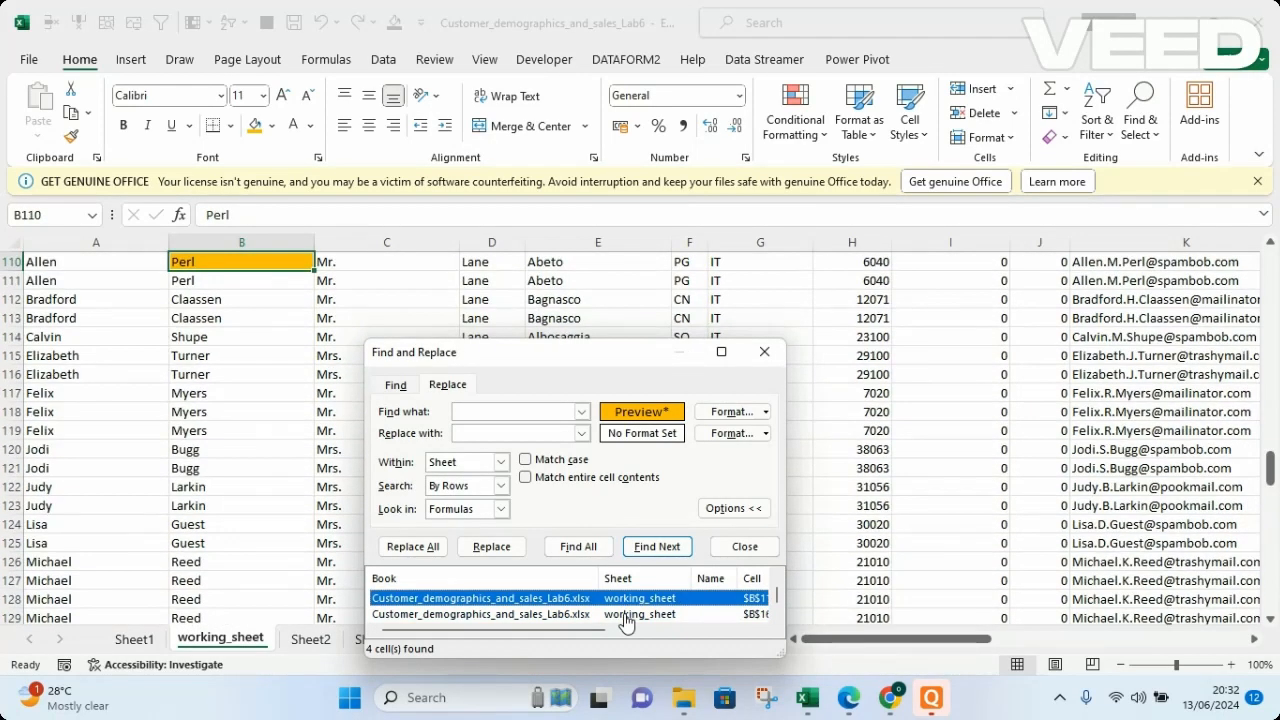
pyautogui.press('Up')
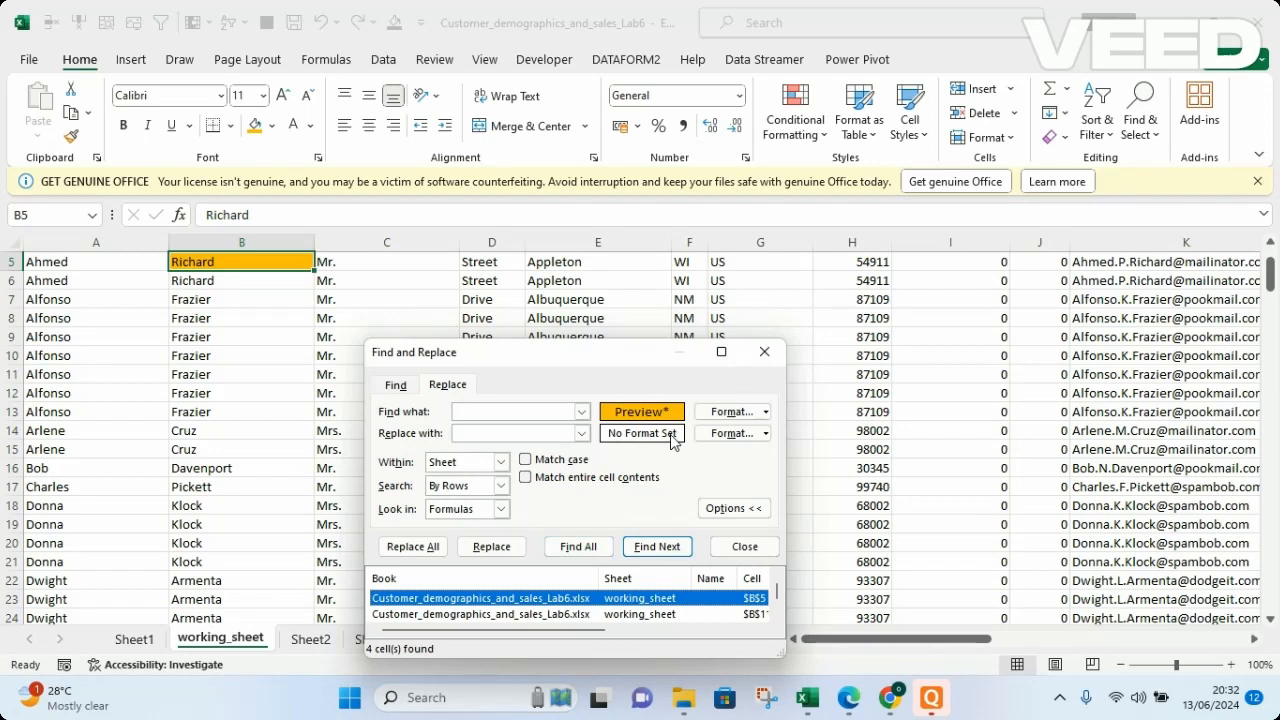
# Clear the gold fill format from the find criteria.
pyautogui.click(740, 413)
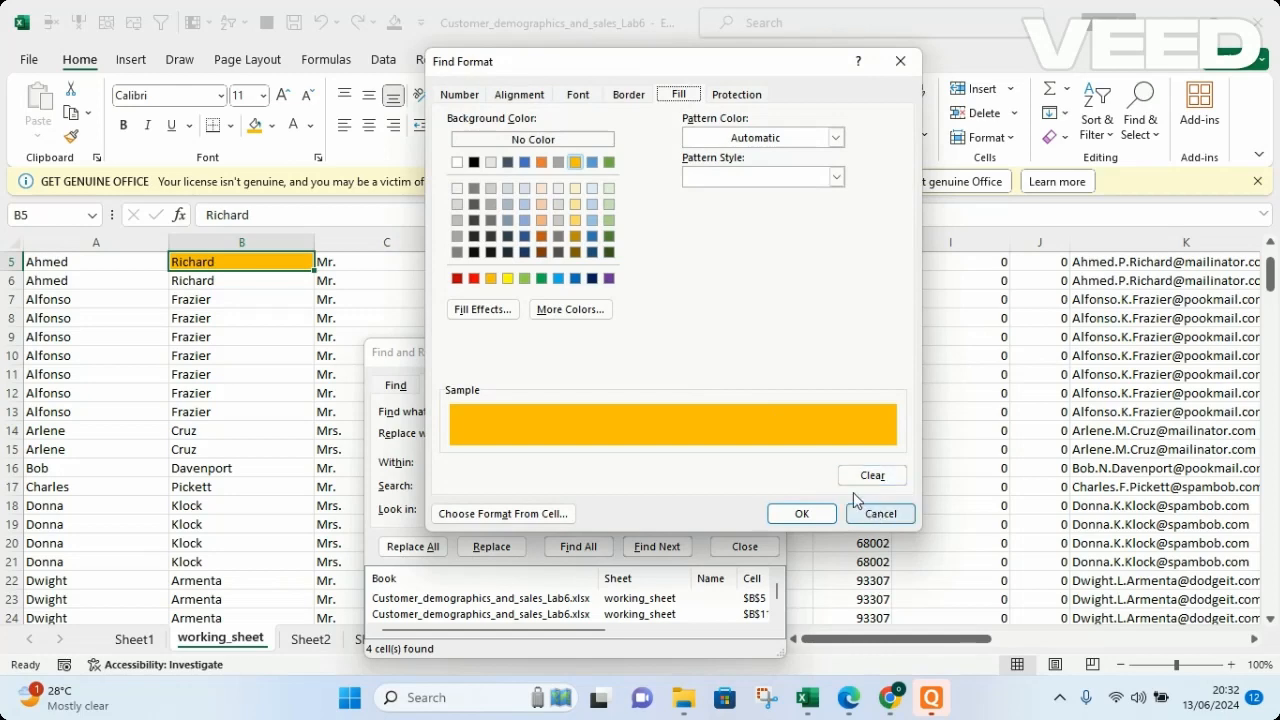
pyautogui.click(873, 476)
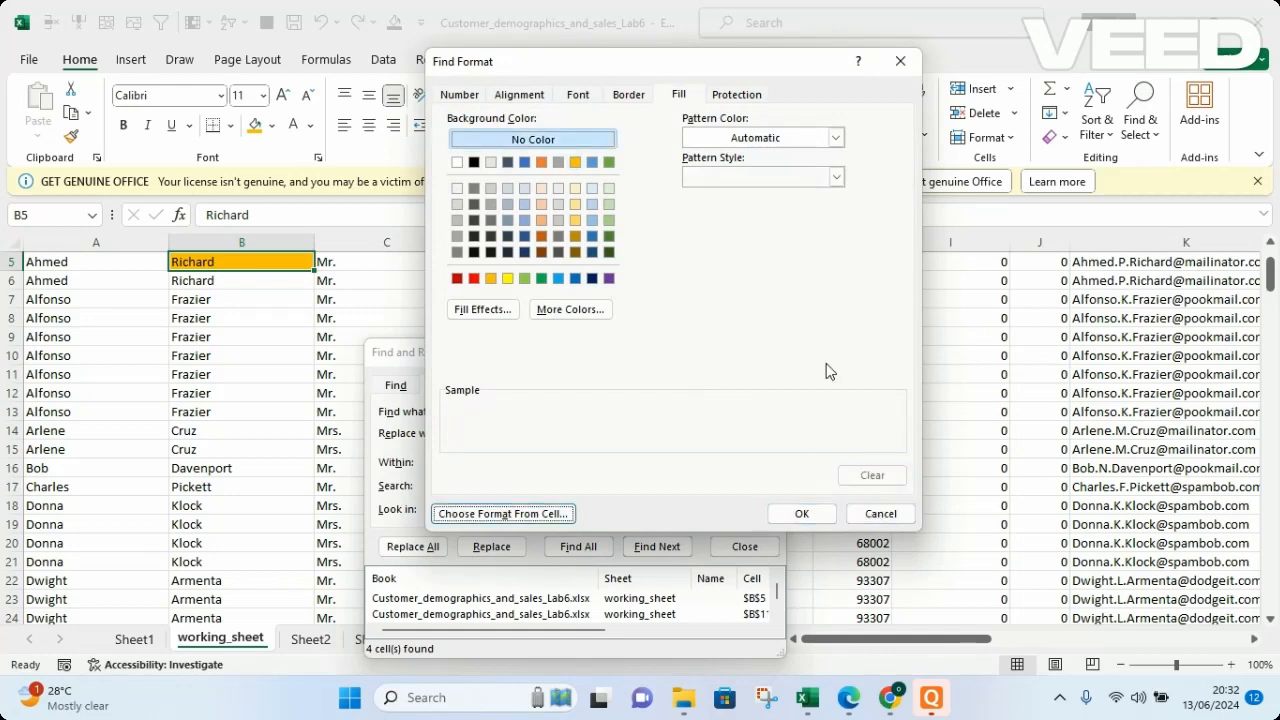
pyautogui.click(806, 516)
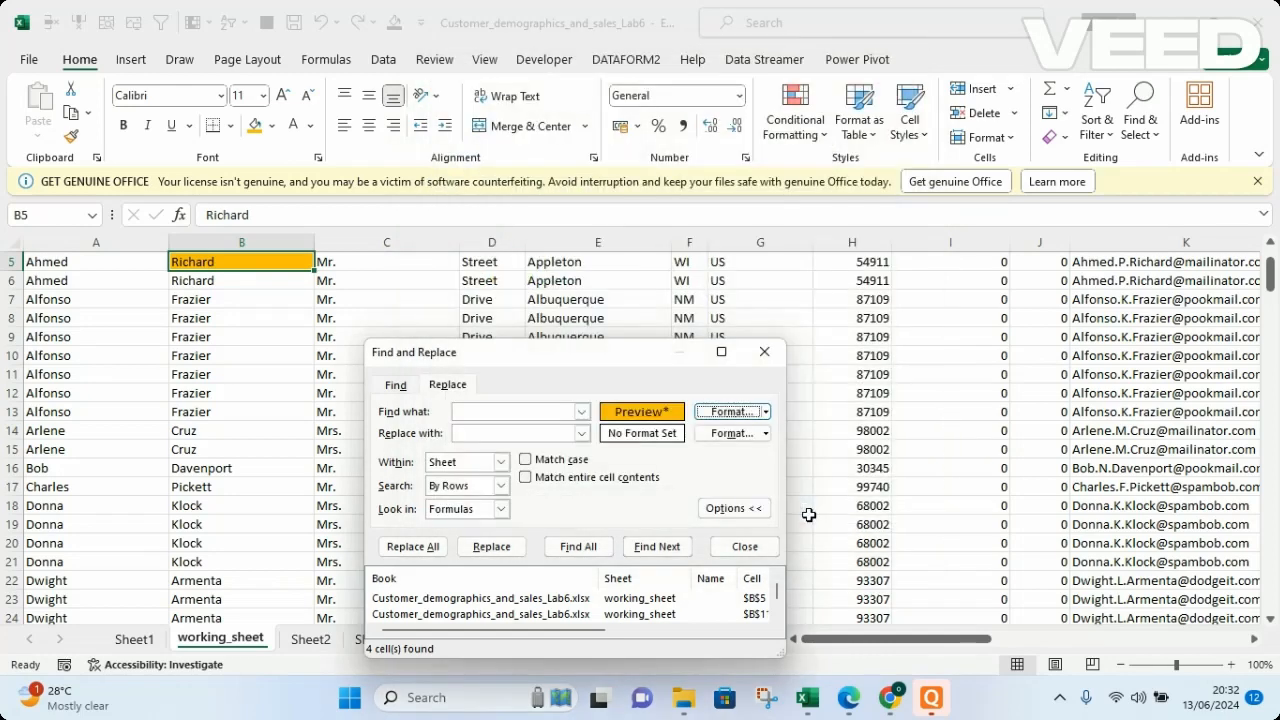
pyautogui.click(764, 411)
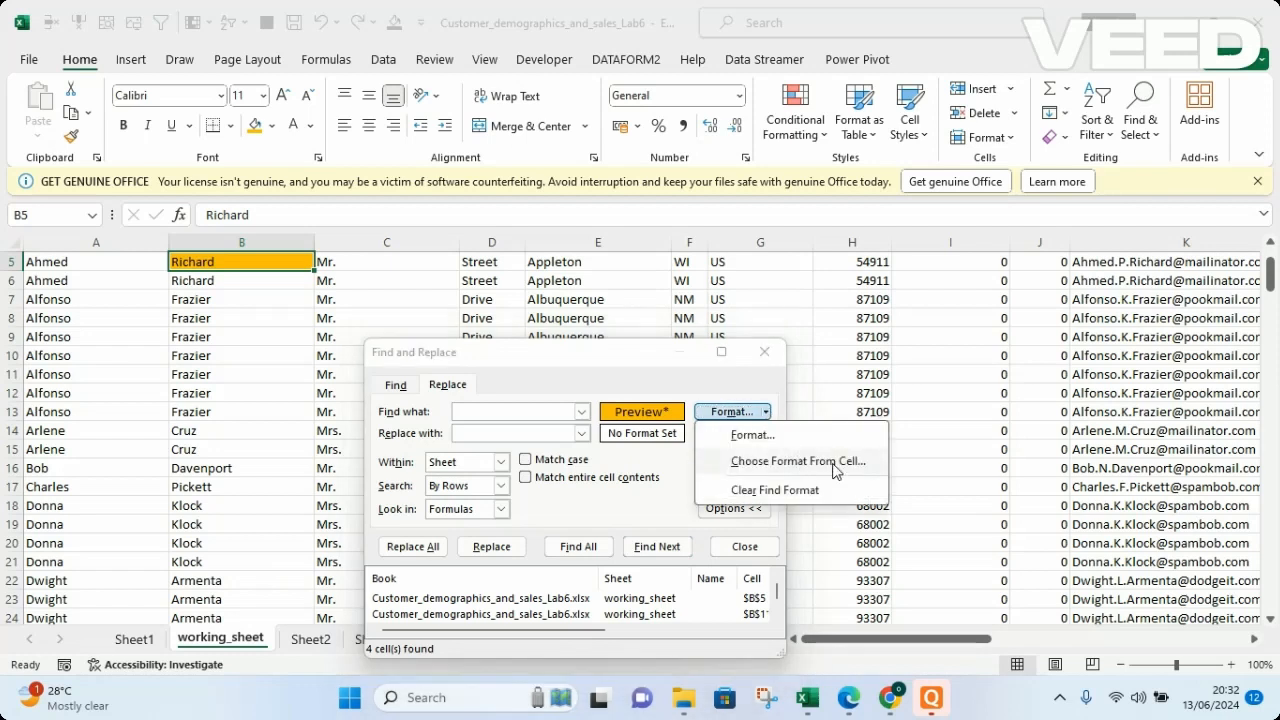
pyautogui.click(770, 491)
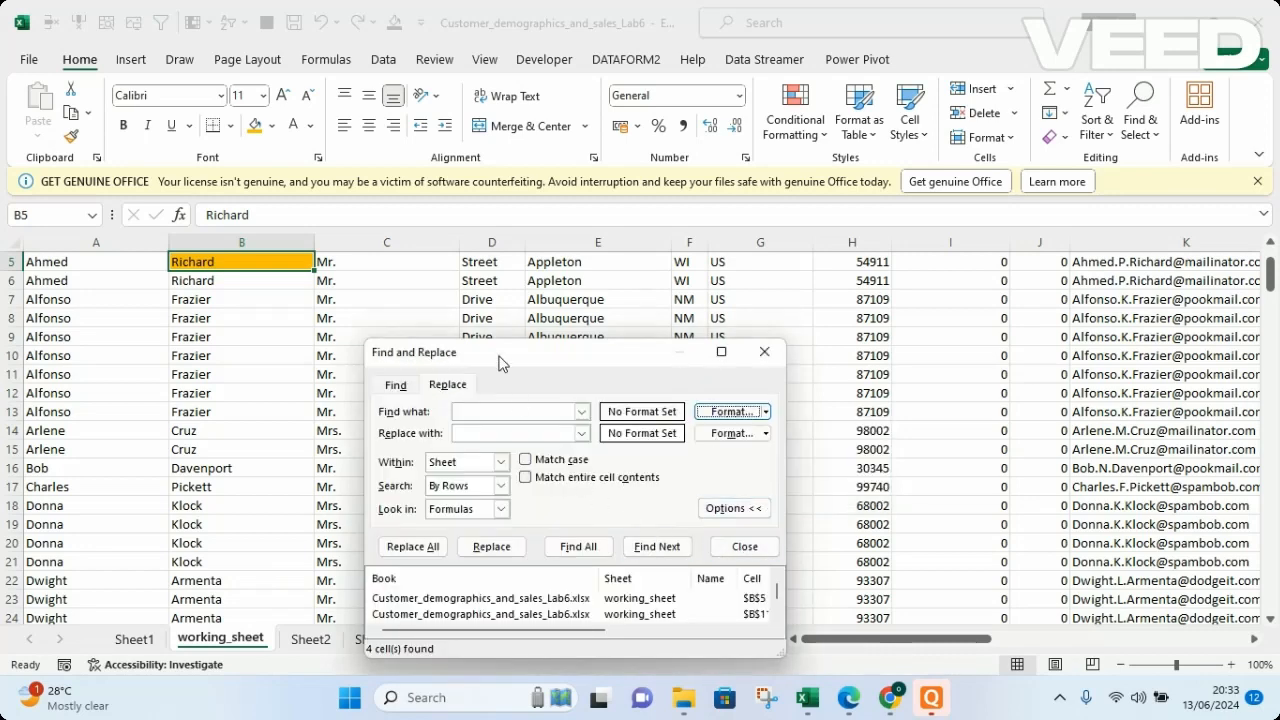
# Enter the last name stored in B174 in capitals as the search term and find all its matches in the sheet.
pyautogui.click(492, 414)
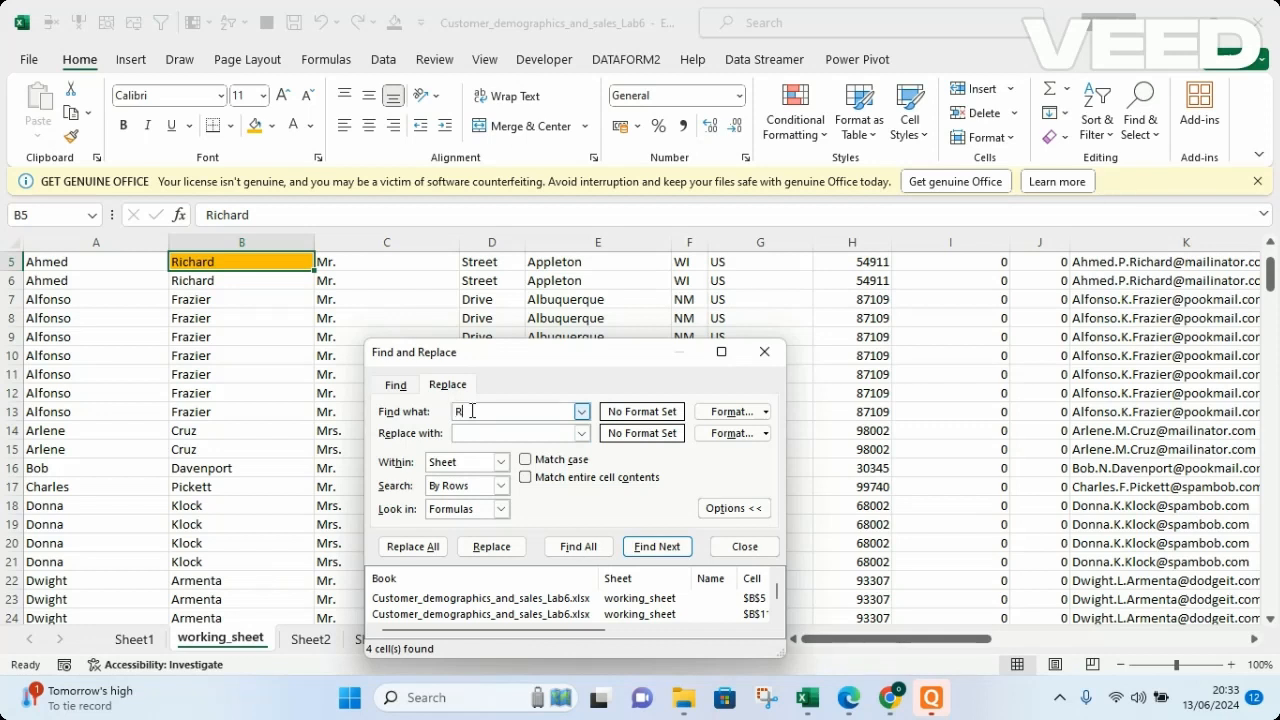
pyautogui.write('ER')
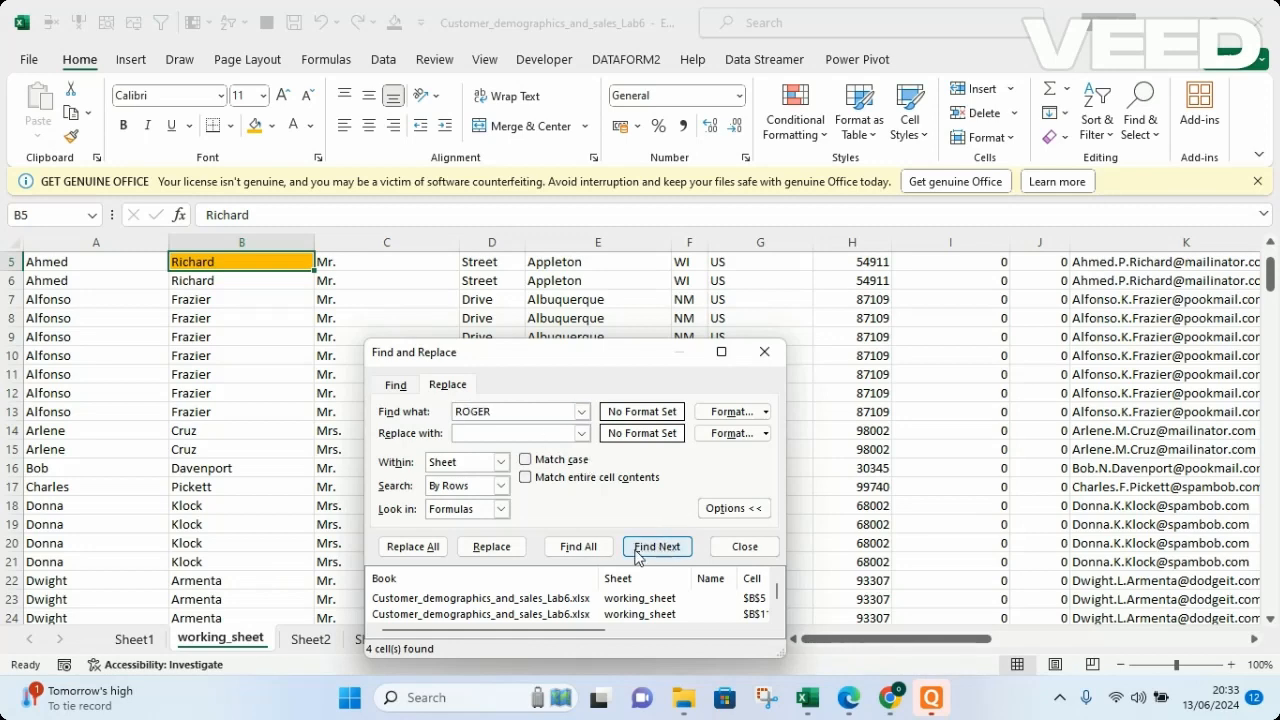
pyautogui.click(582, 547)
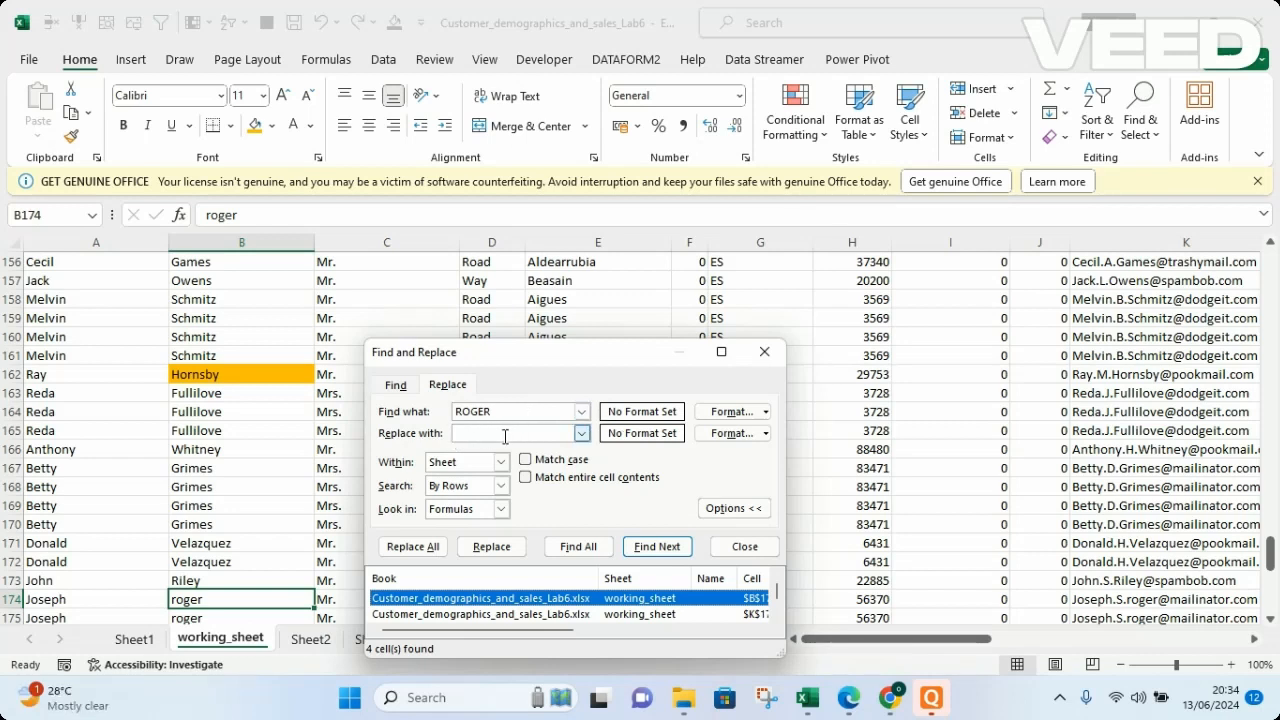
# Set the replacement to the same last name in capitals and give the replace format a red background fill.
pyautogui.click(479, 437)
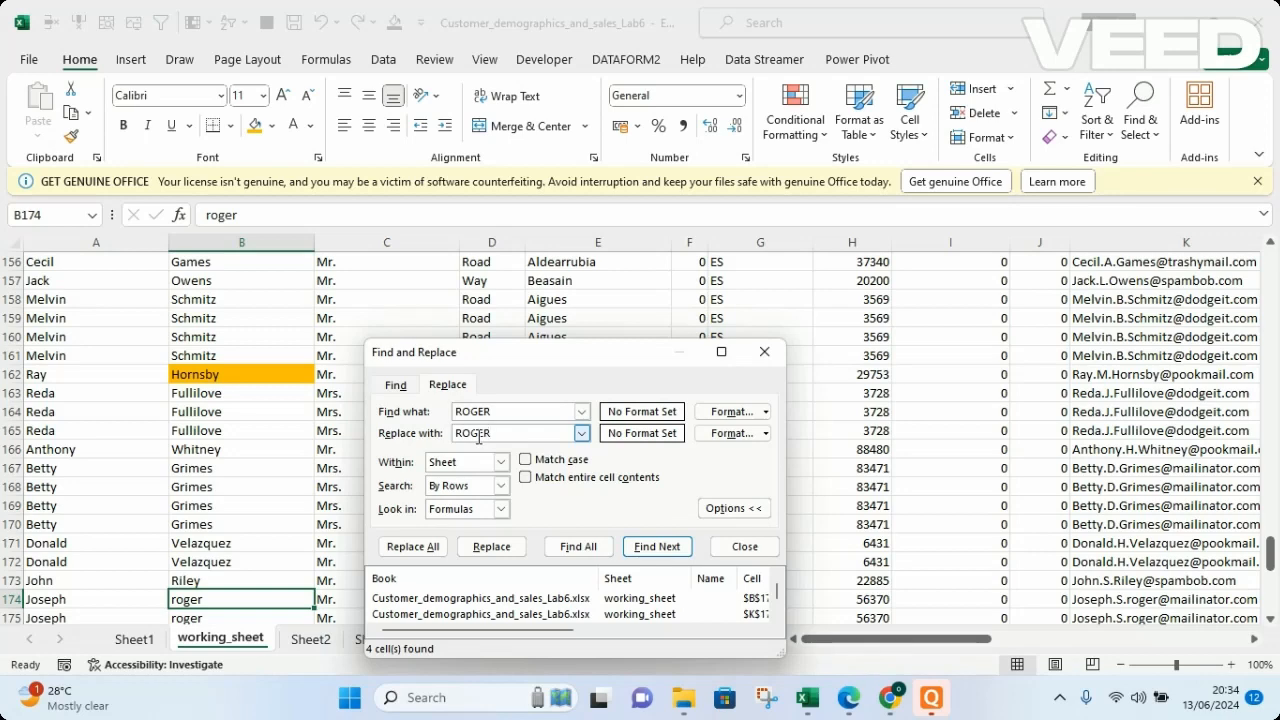
pyautogui.click(719, 437)
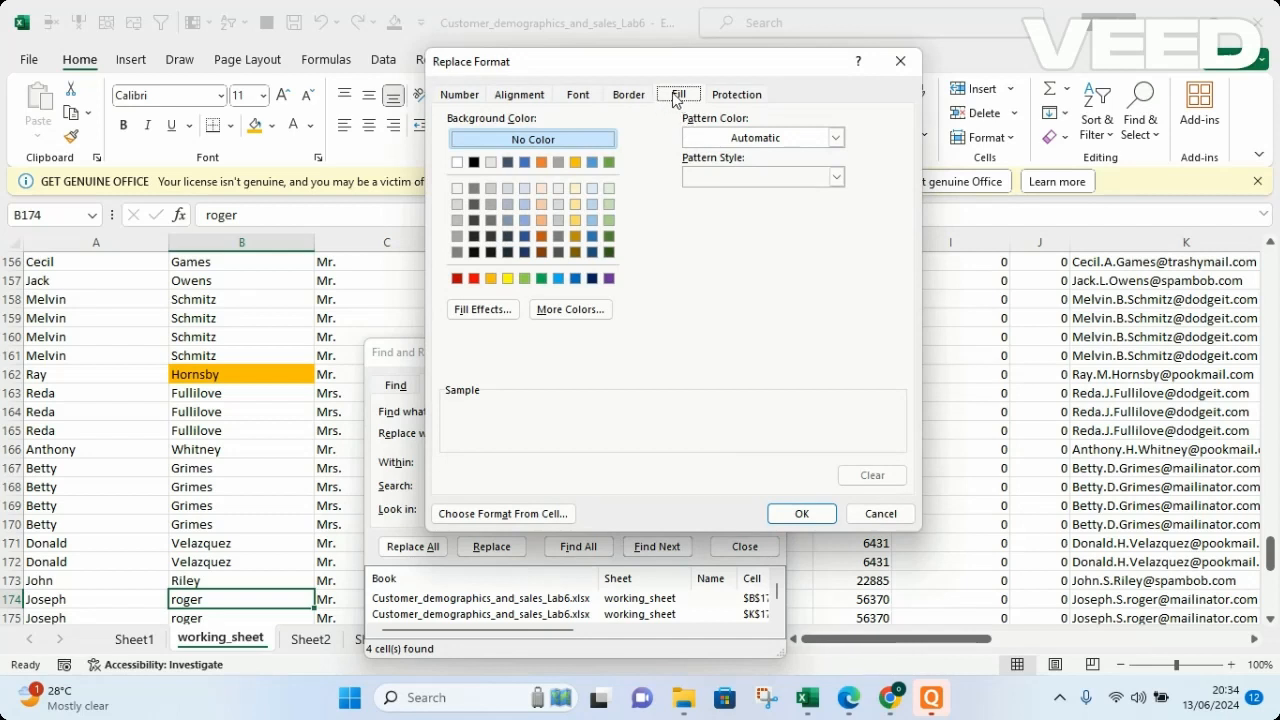
pyautogui.click(475, 280)
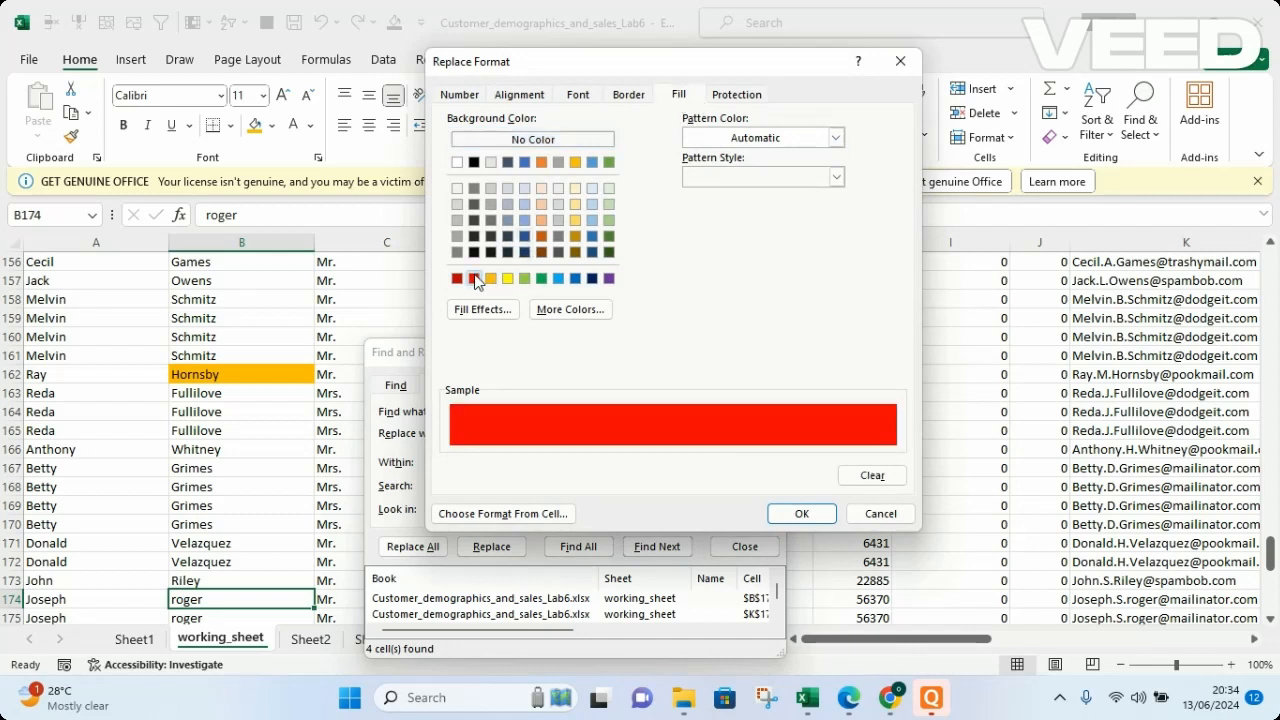
pyautogui.click(800, 516)
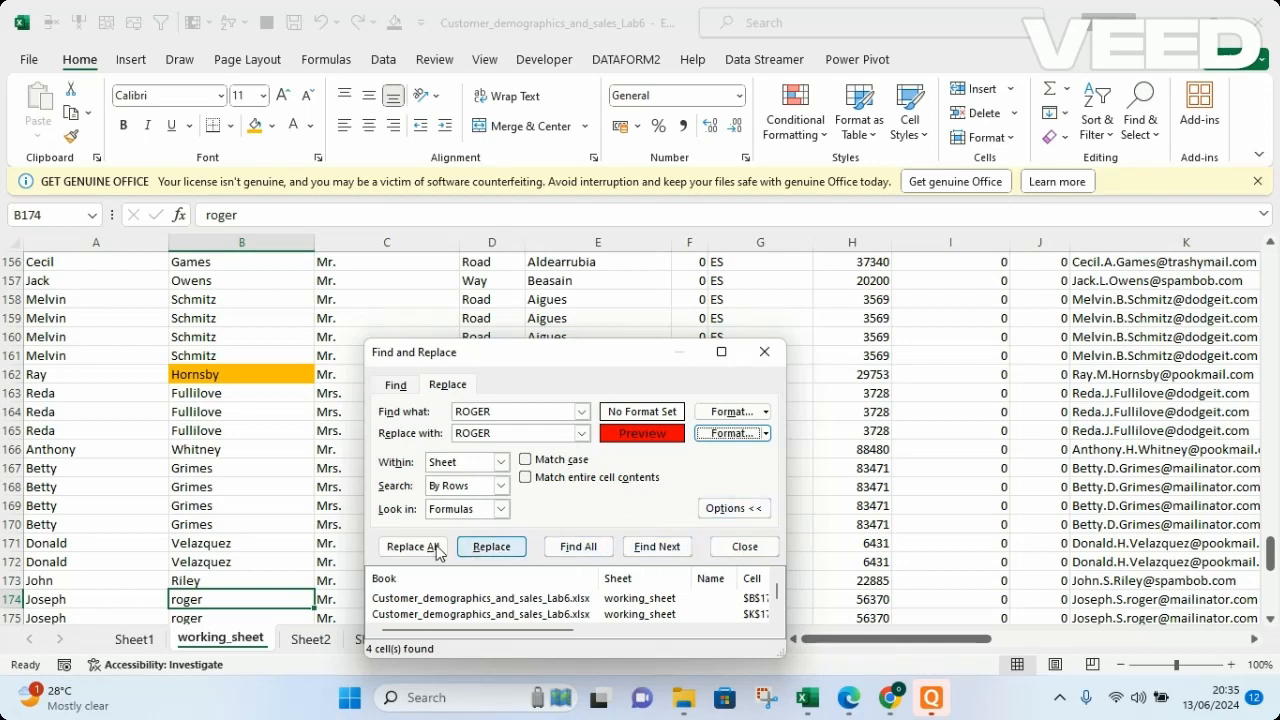
# Replace all matches with the capitalized, red-filled last name and close Find and Replace.
pyautogui.click(404, 547)
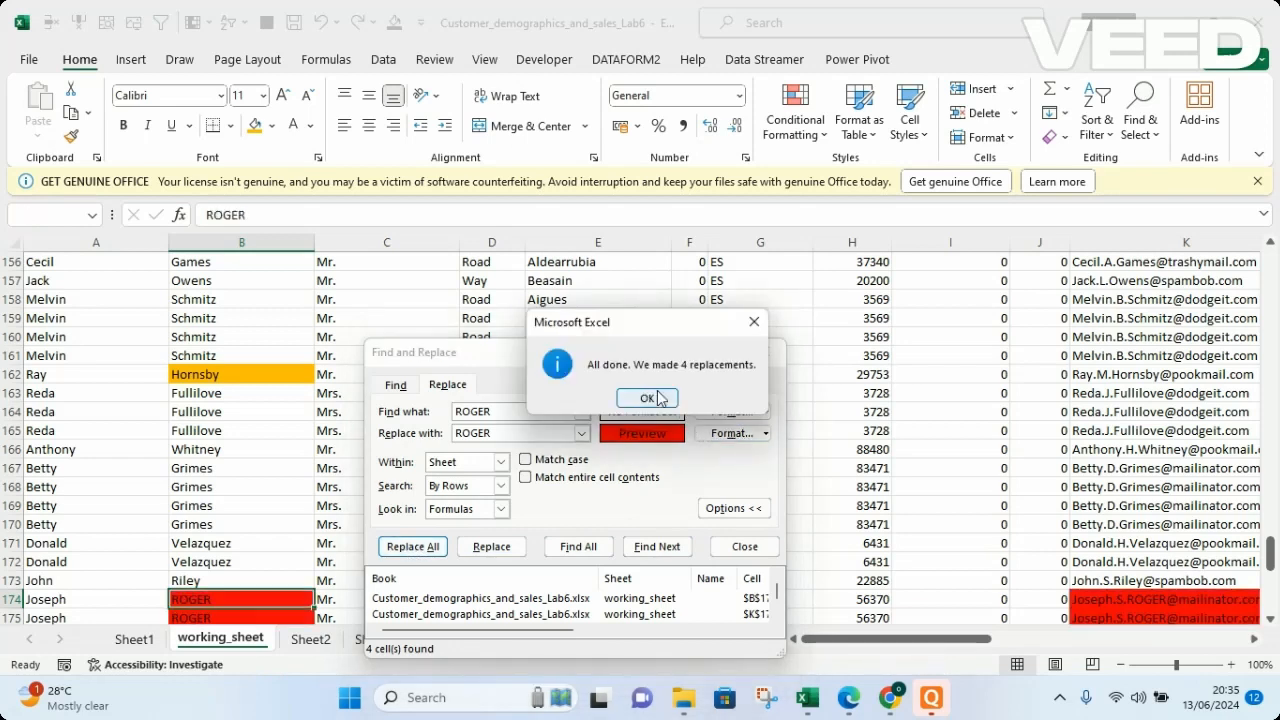
pyautogui.click(647, 399)
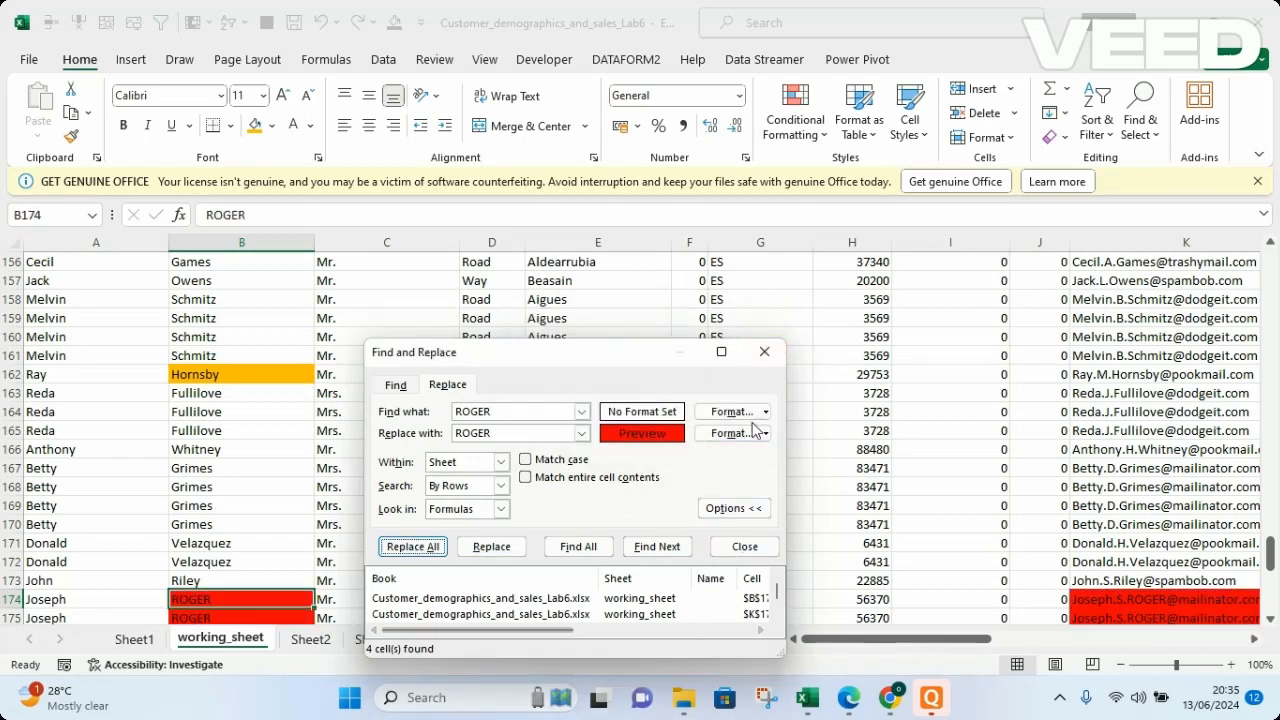
pyautogui.click(764, 352)
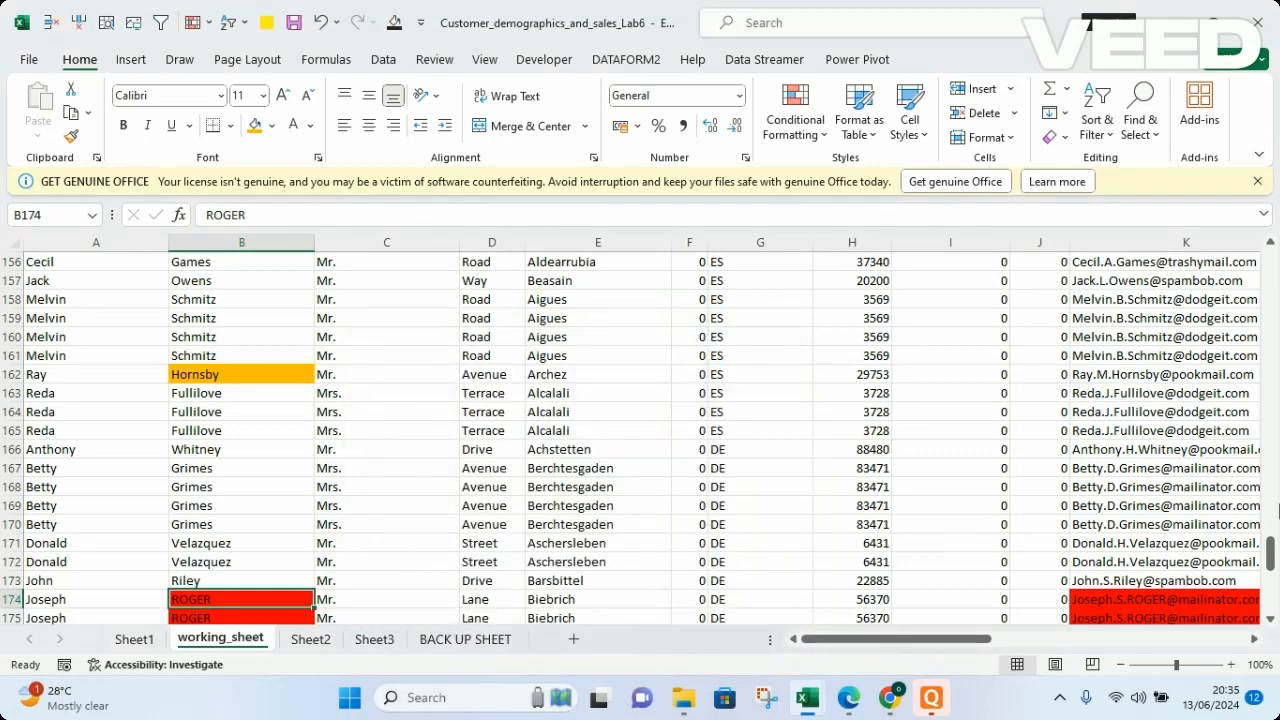
pyautogui.moveTo(1271, 550); pyautogui.dragTo(1272, 572)
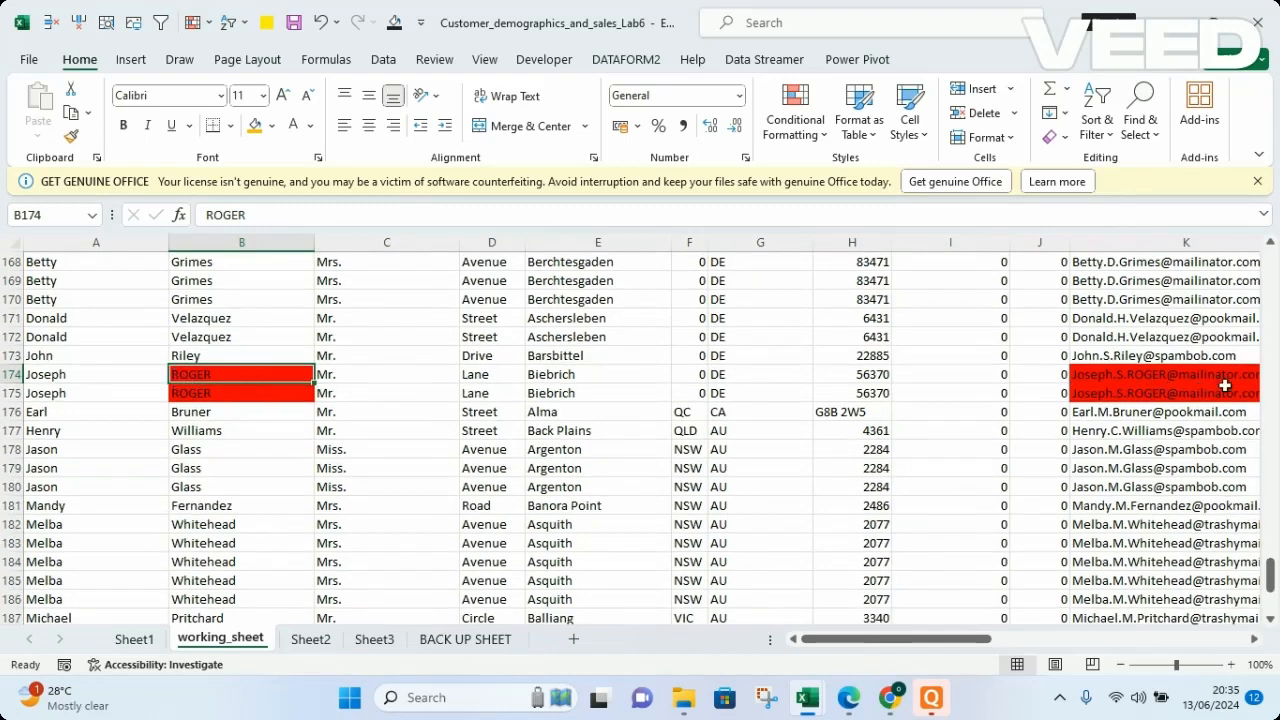
pyautogui.moveTo(1272, 572); pyautogui.dragTo(1245, 224)
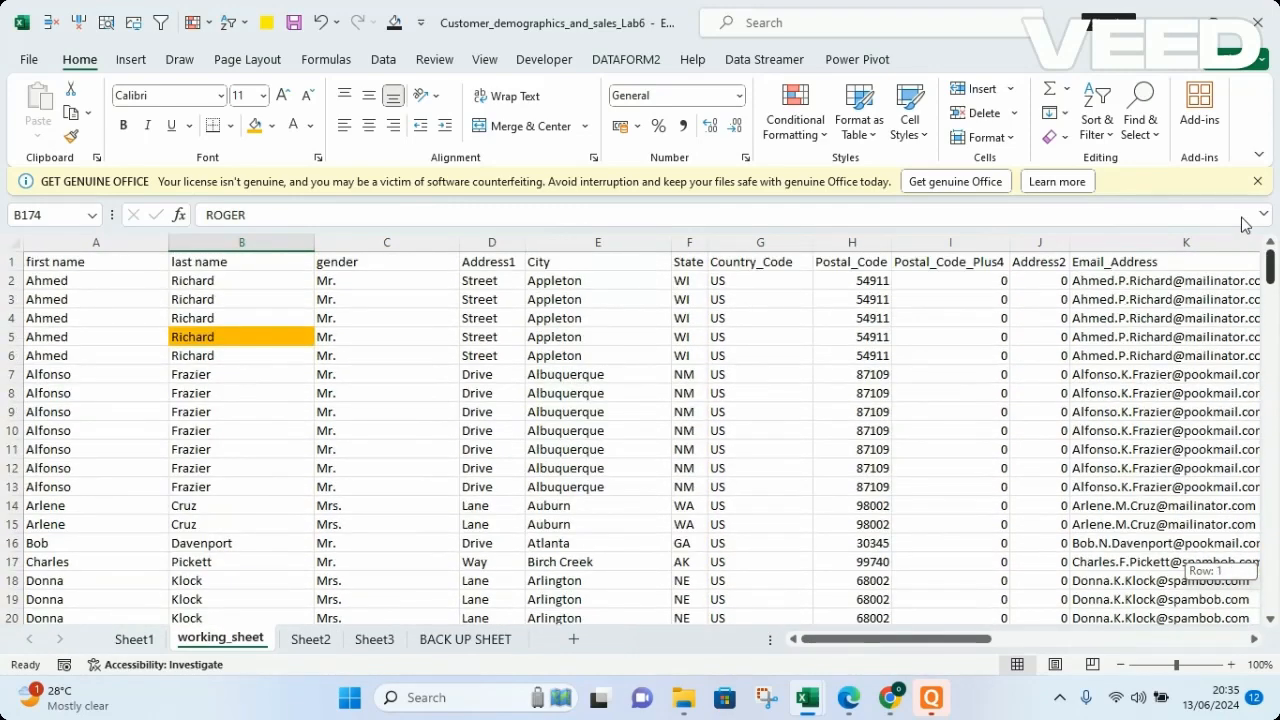
pyautogui.moveTo(1245, 224); pyautogui.dragTo(1276, 262)
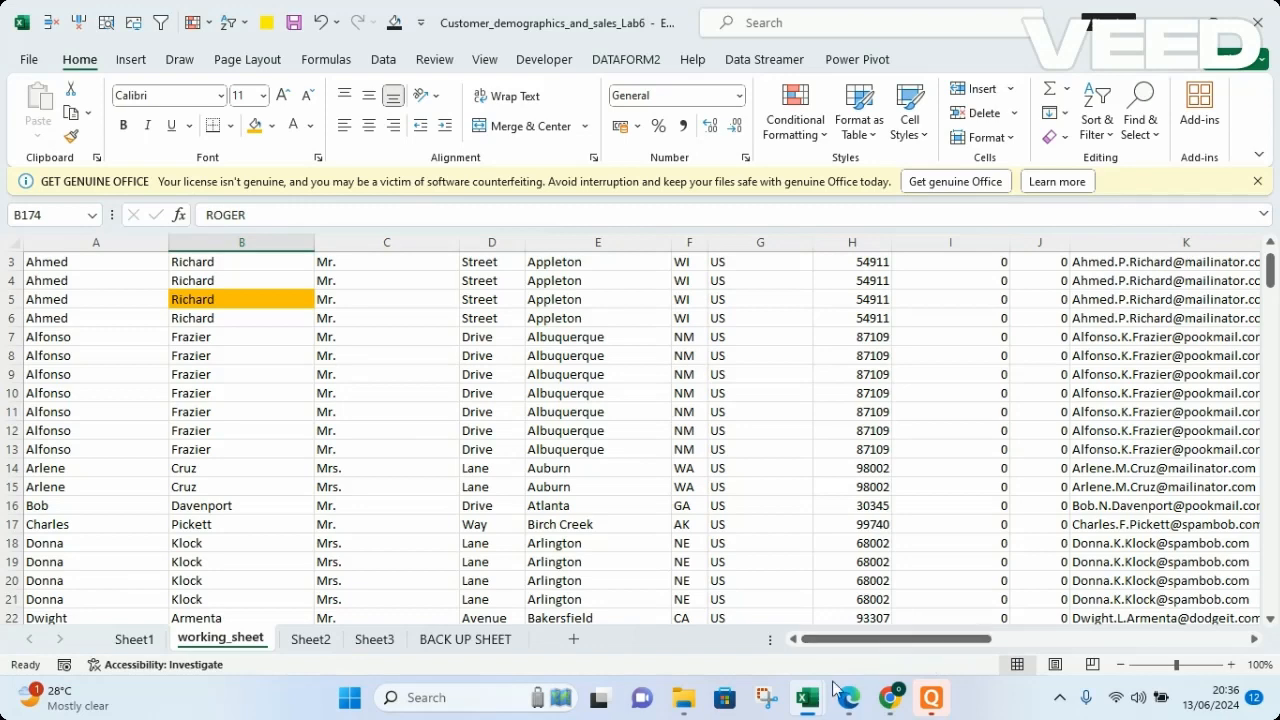
pyautogui.moveTo(899, 708)
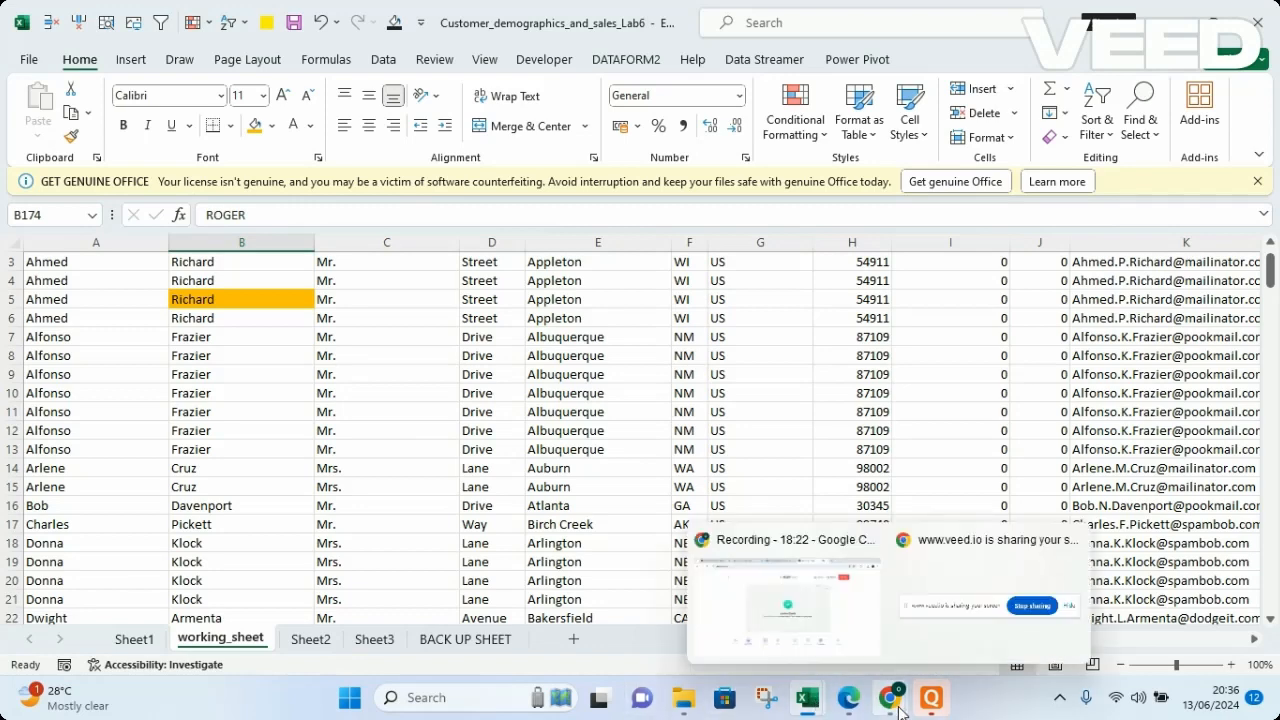